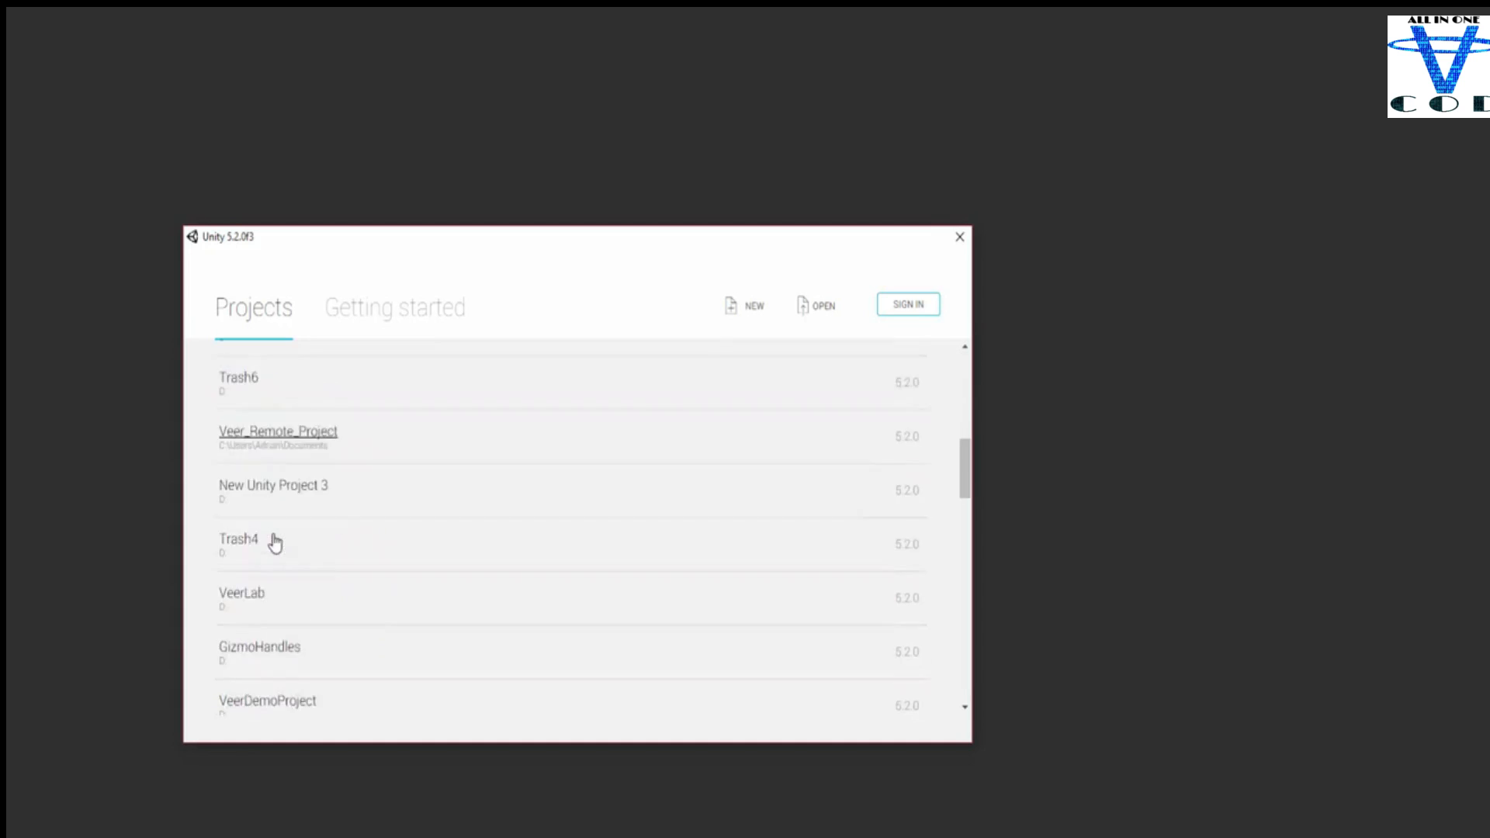
# - Start a new project and remove the GitHub subfolder from its location so it points to the Documents folder
pyautogui.scroll(15, 264, 687)
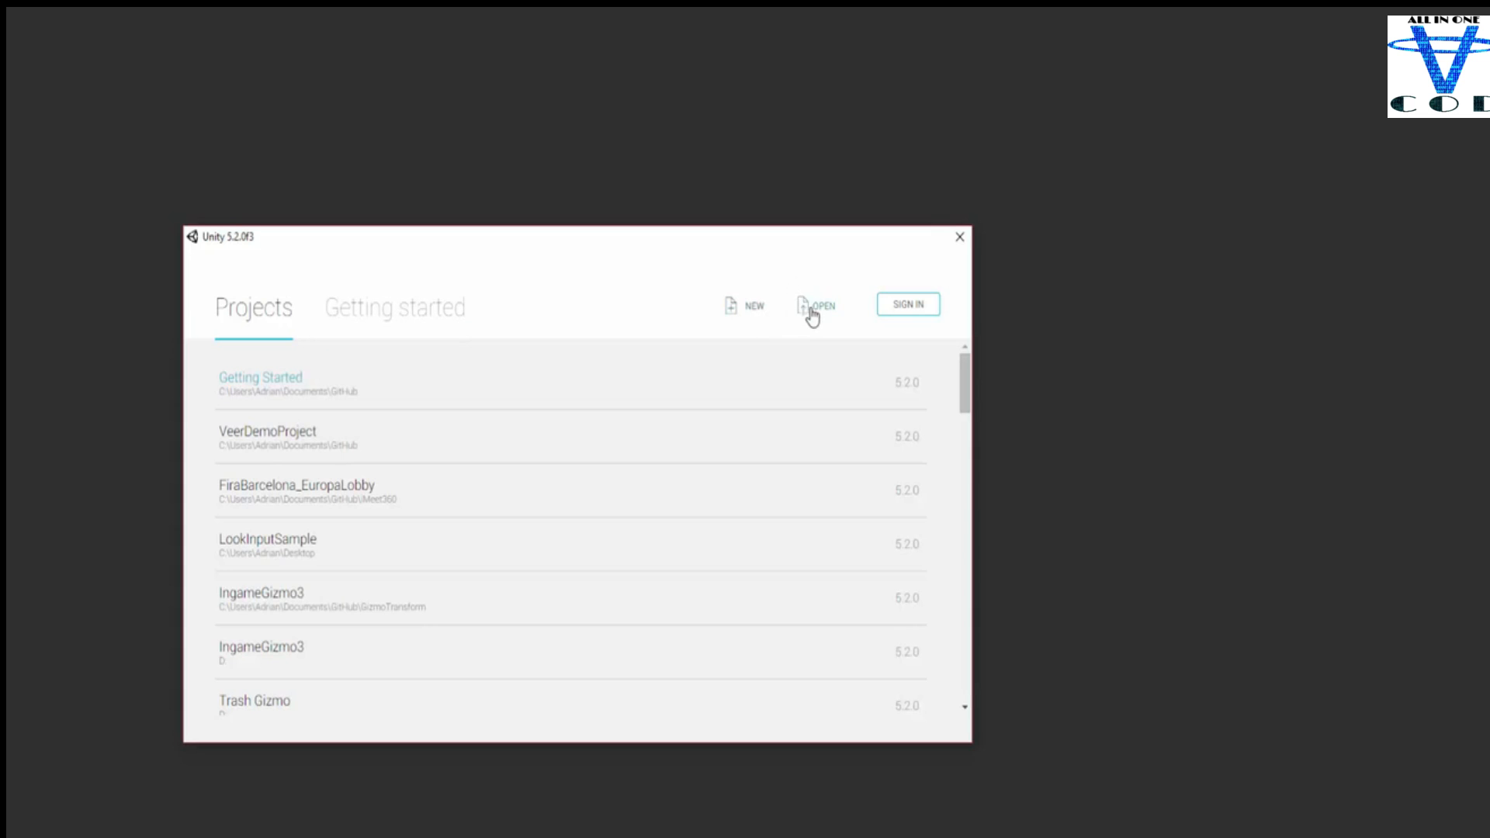
pyautogui.click(745, 314)
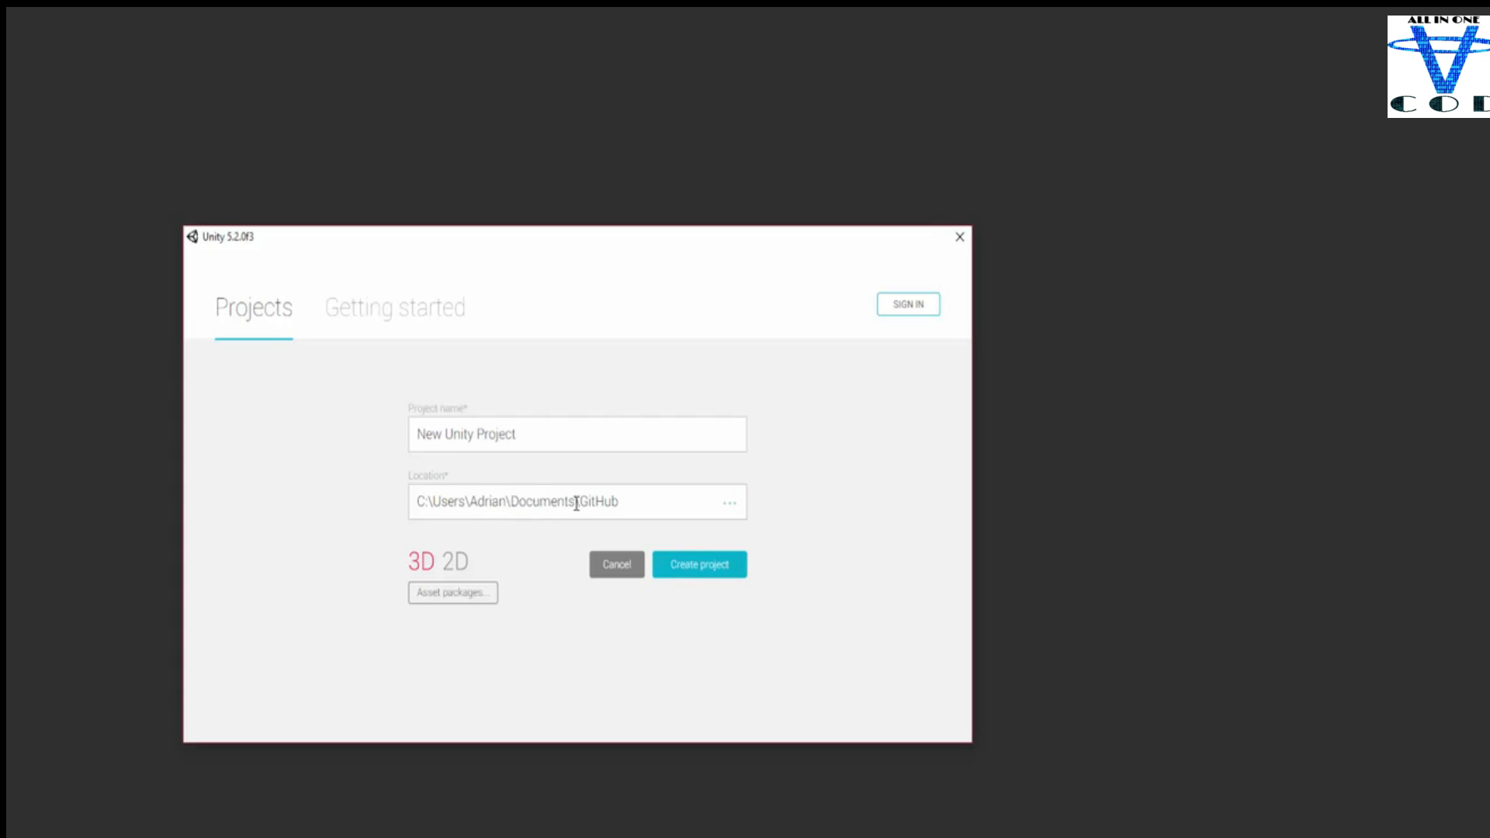
pyautogui.click(636, 504)
pyautogui.doubleClick(609, 500)
pyautogui.press('BackSpace')
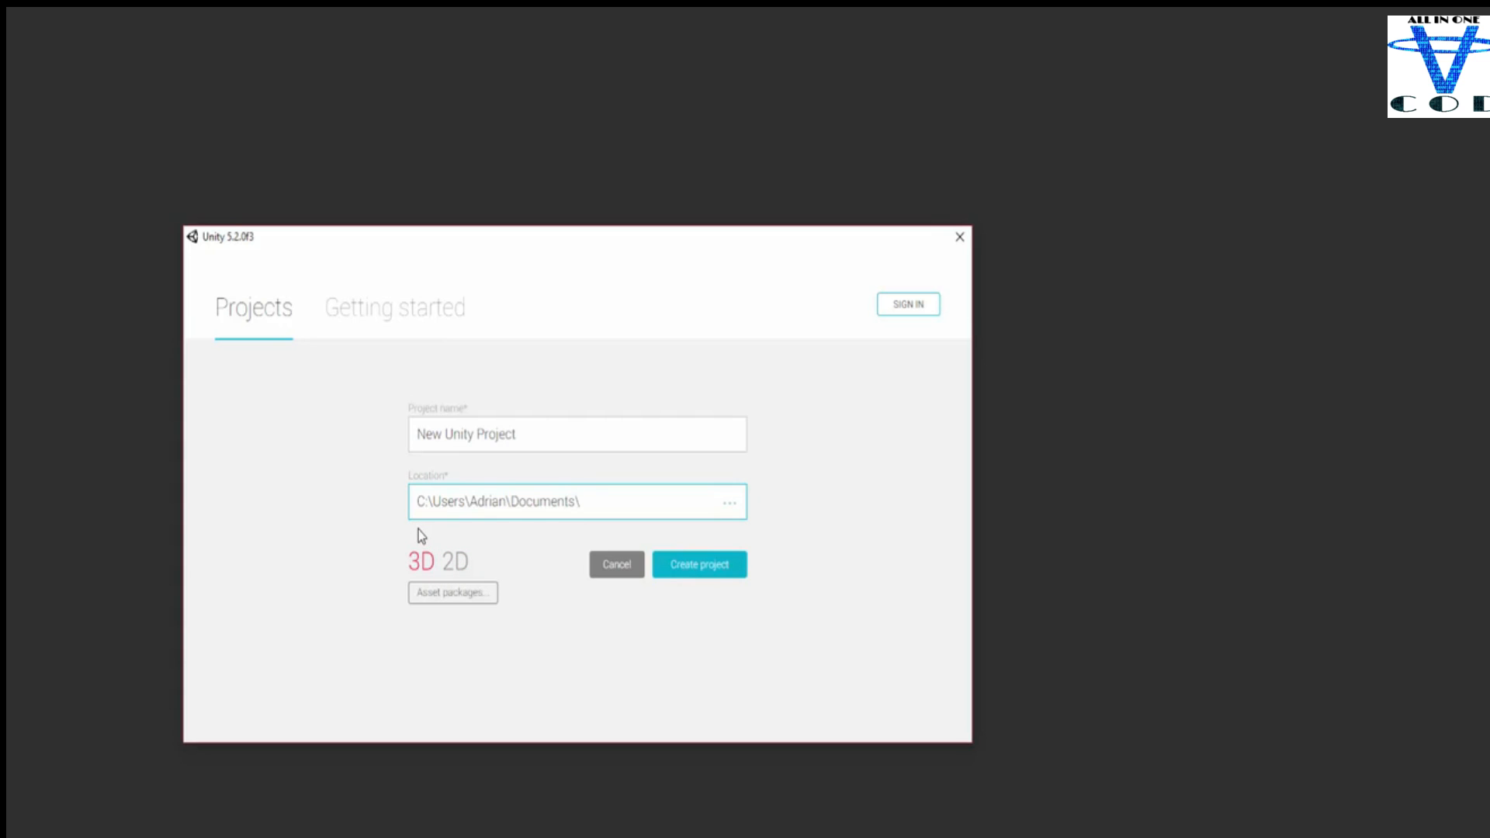
# - Look through the available asset packages for the new project without including any
pyautogui.click(426, 594)
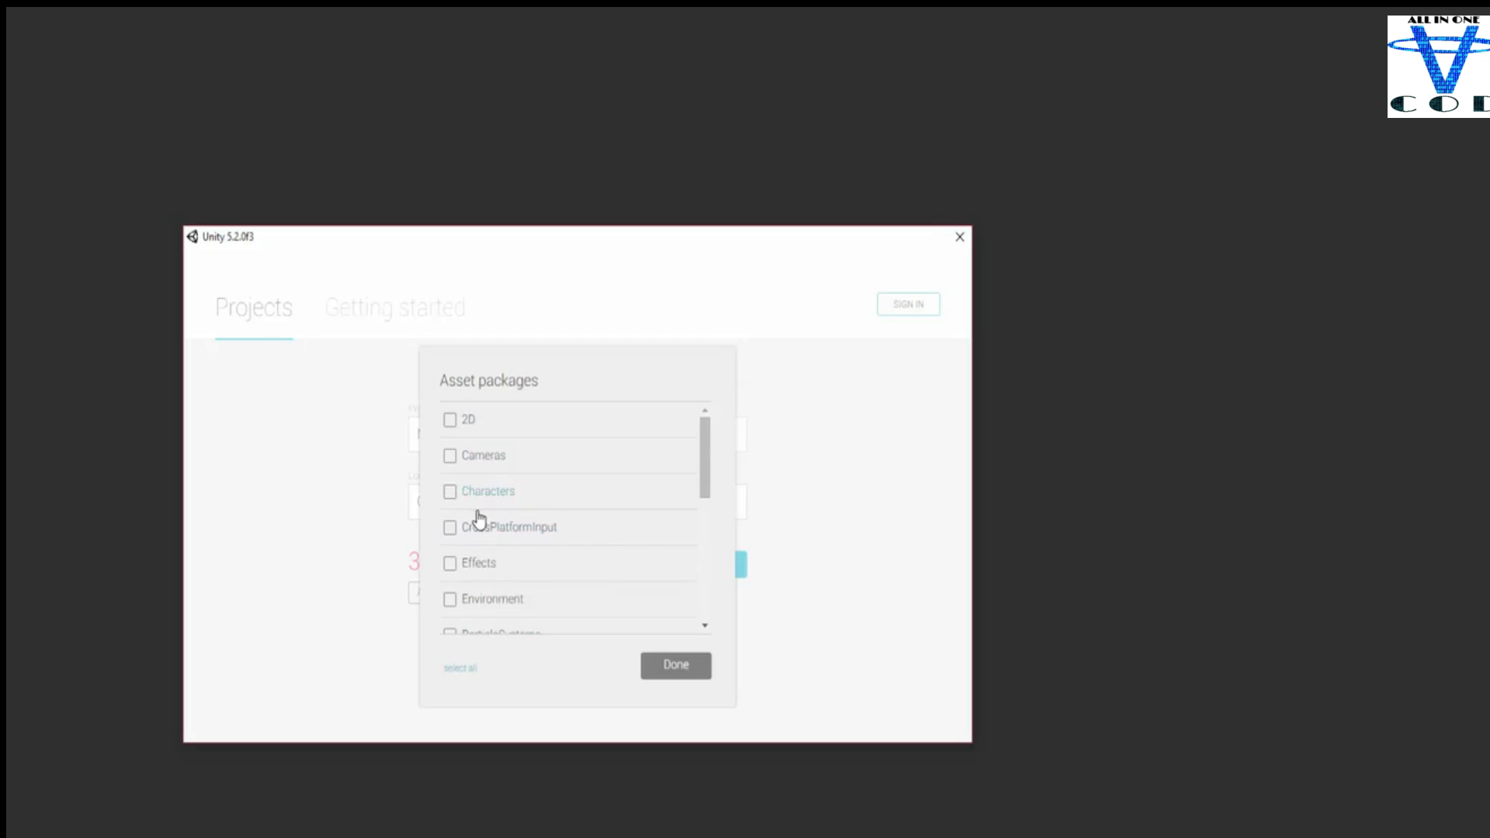
pyautogui.scroll(-10, 475, 518)
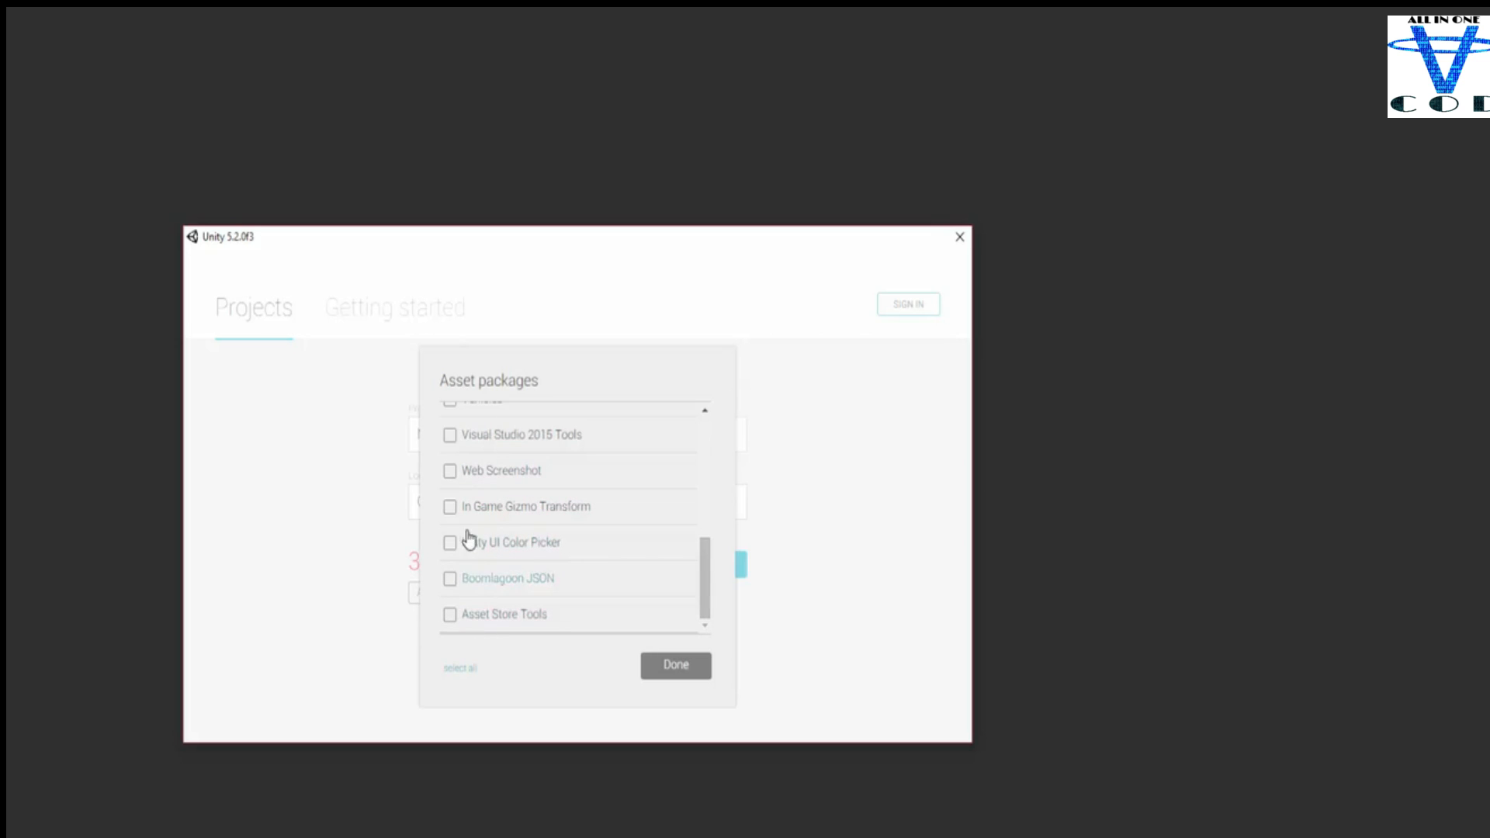
pyautogui.click(671, 666)
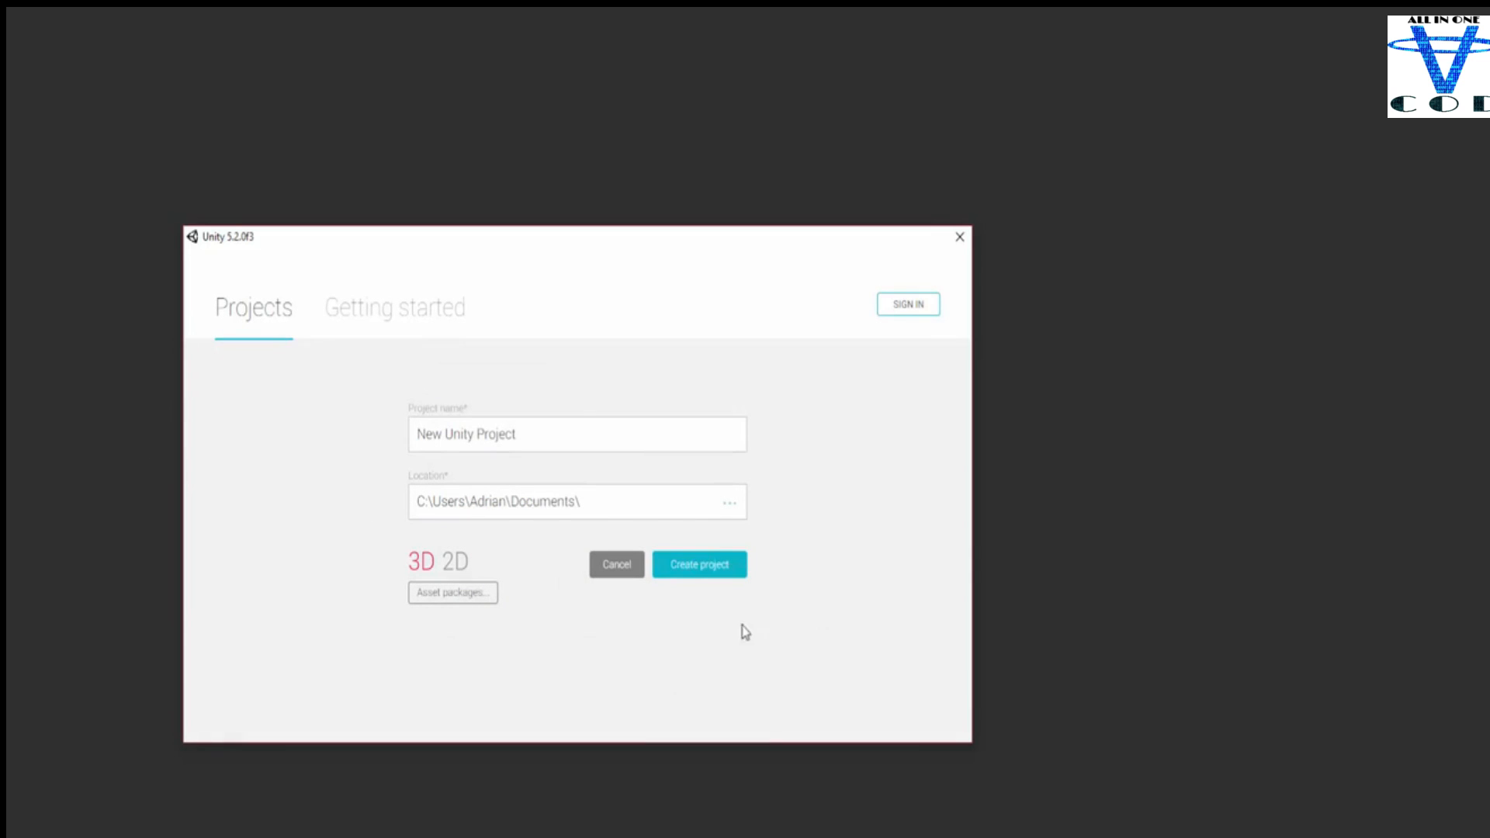
# - Name the new project "Getting Started" and create it
pyautogui.click(702, 569)
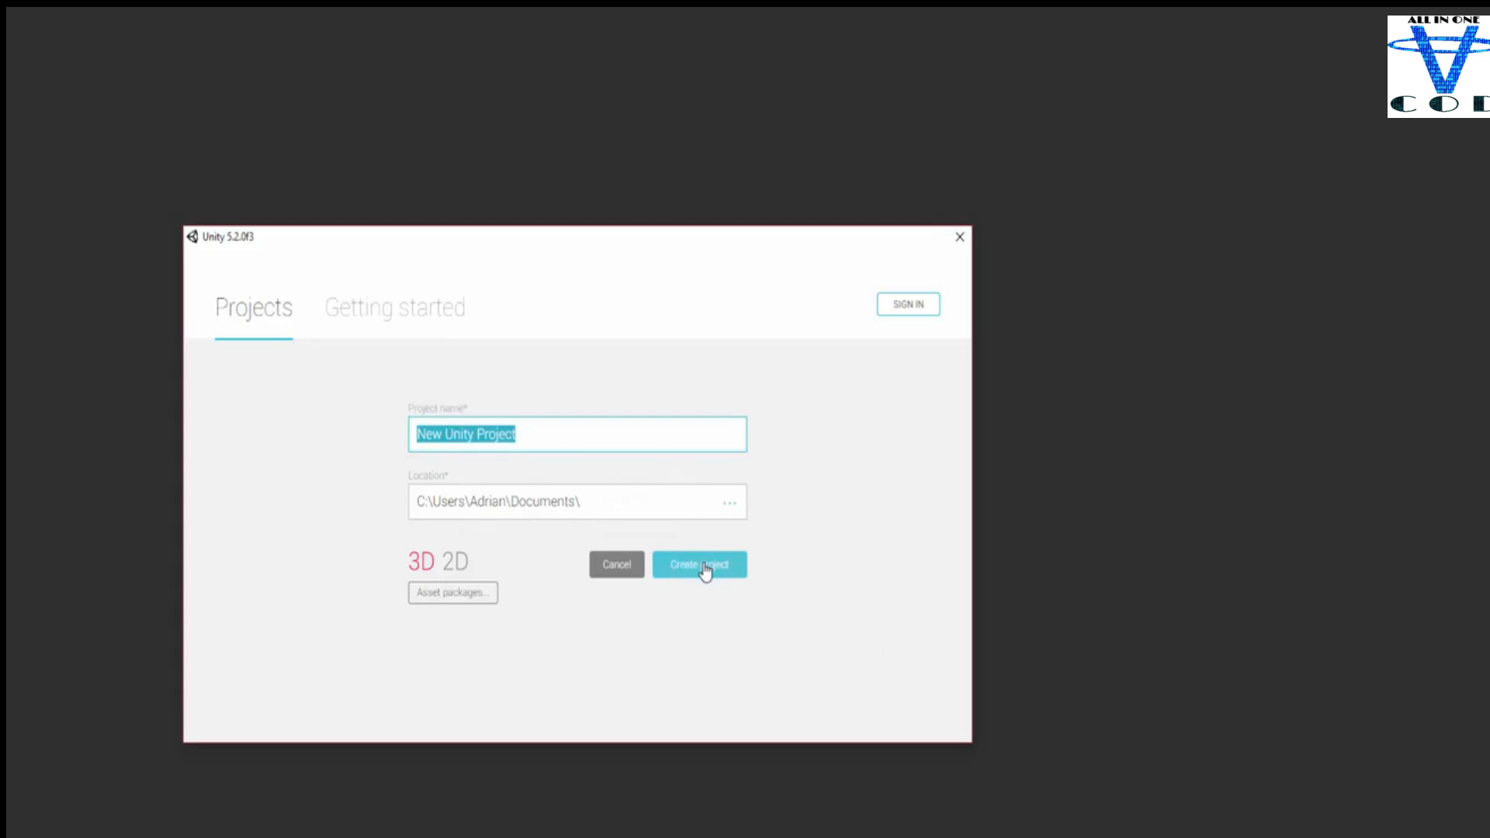
pyautogui.click(527, 429)
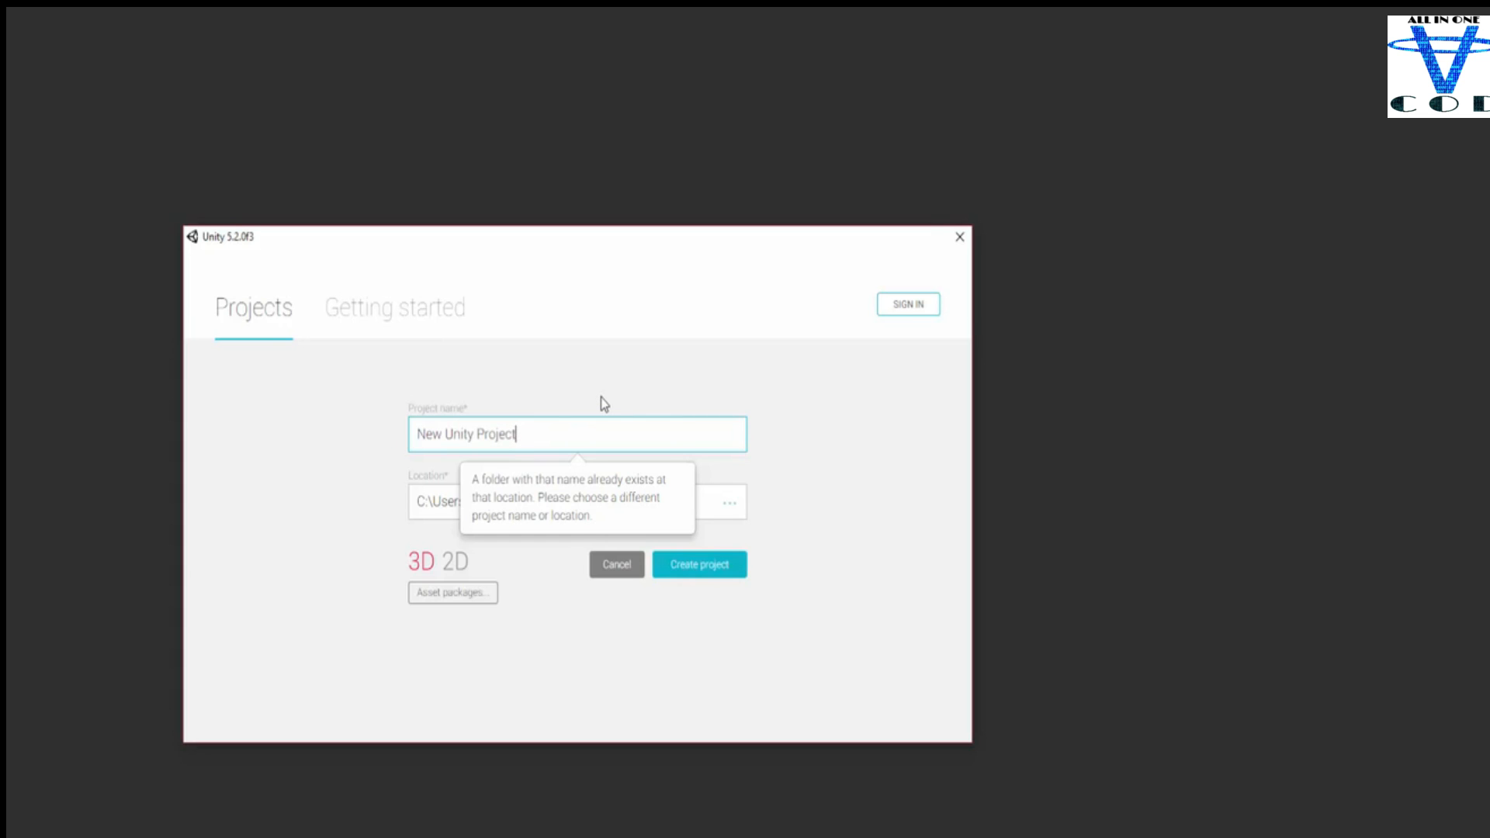
pyautogui.press('BackSpace')
pyautogui.press('BackSpace')
pyautogui.press('BackSpace')
pyautogui.press('BackSpace')
pyautogui.press('BackSpace')
pyautogui.press('BackSpace')
pyautogui.press('BackSpace')
pyautogui.press('BackSpace')
pyautogui.press('BackSpace')
pyautogui.press('BackSpace')
pyautogui.press('BackSpace')
pyautogui.press('BackSpace')
pyautogui.press('BackSpace')
pyautogui.press('BackSpace')
pyautogui.press('BackSpace')
pyautogui.press('BackSpace')
pyautogui.press('BackSpace')
pyautogui.write('Getting Started')
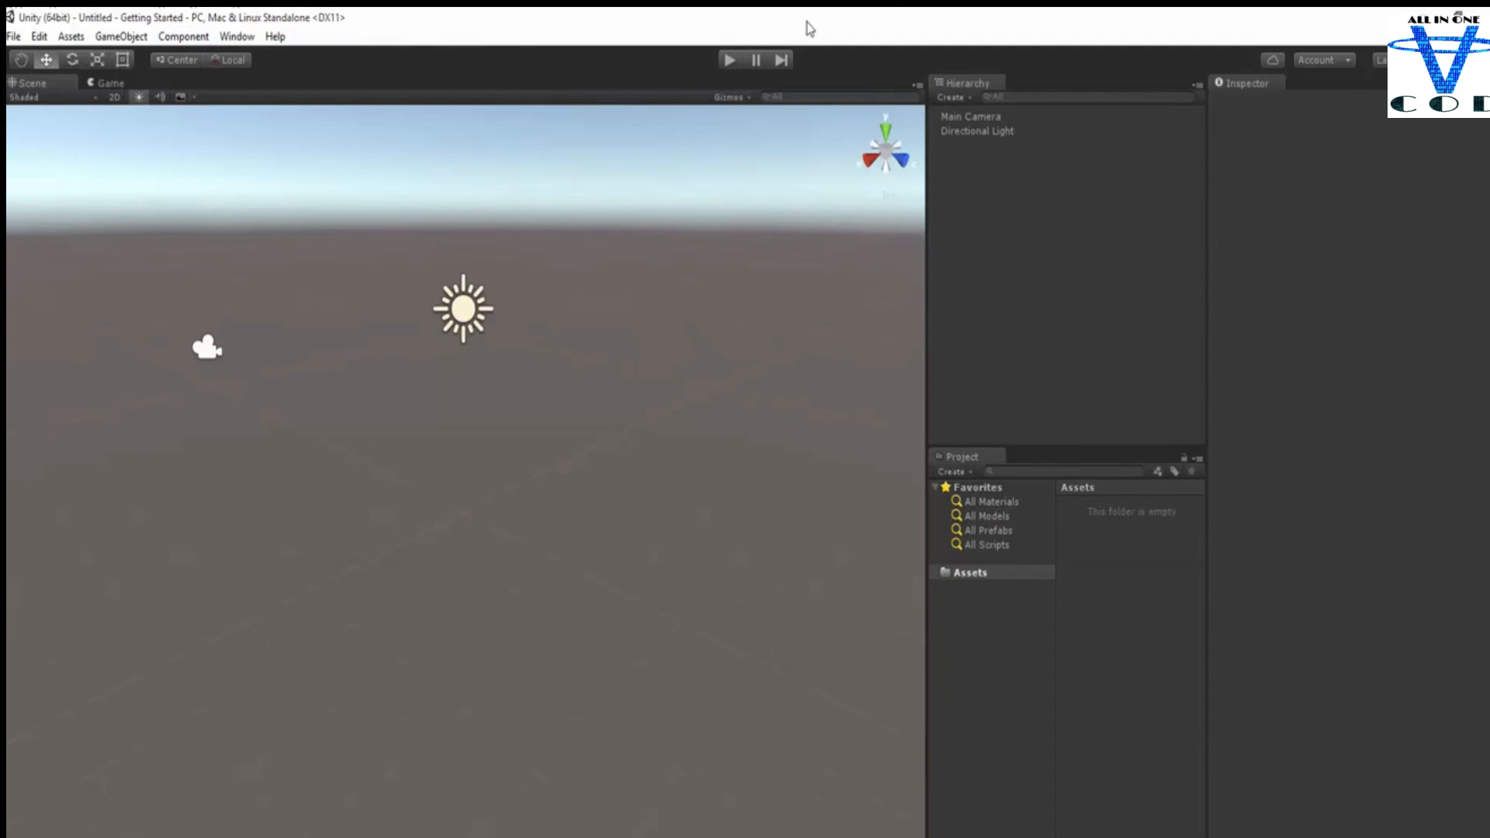
# - Switch the editor to the Default window layout and check the Console before returning to the Project view
pyautogui.click(241, 36)
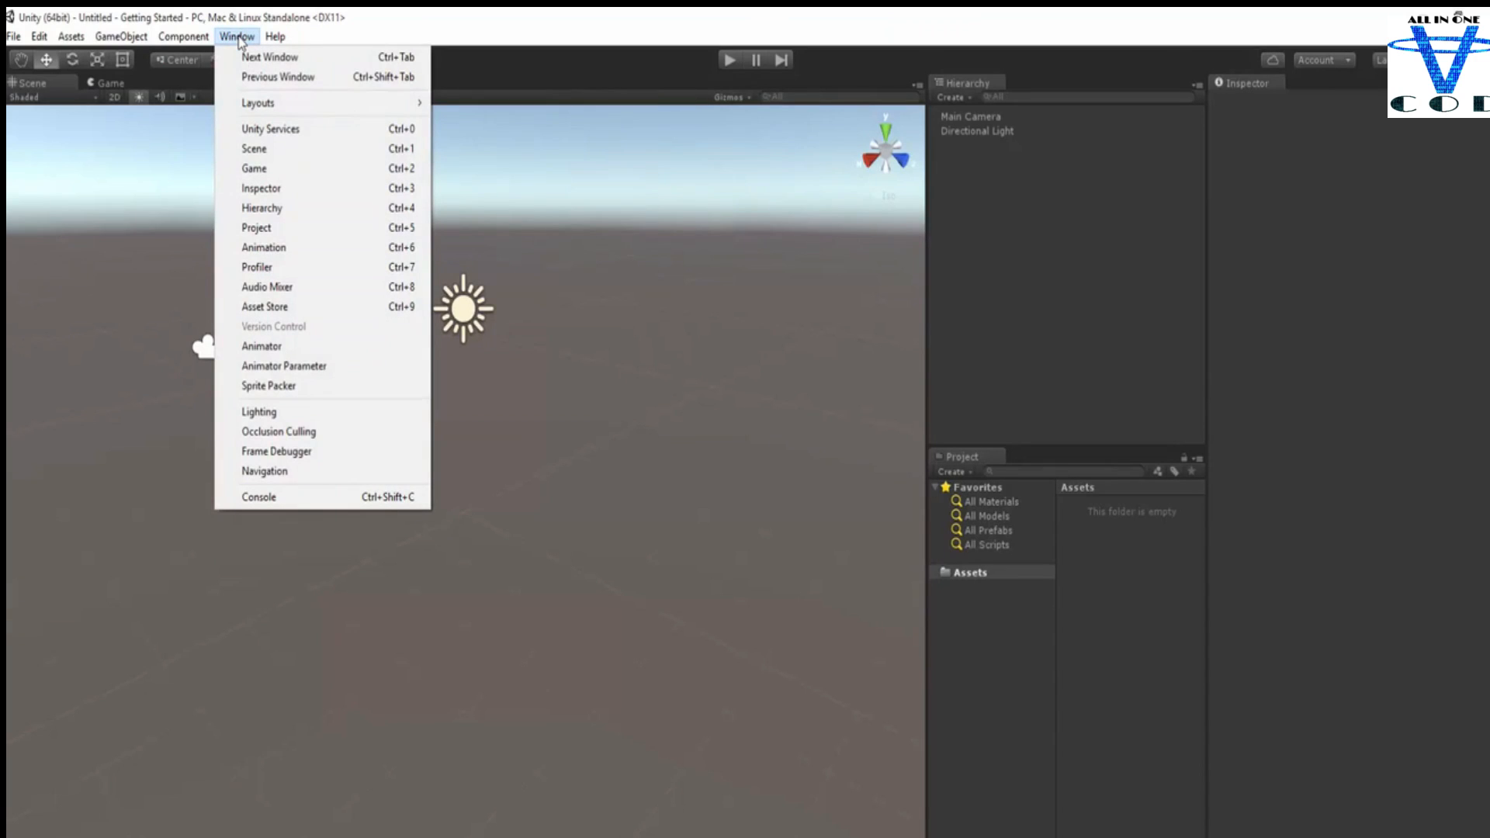
pyautogui.moveTo(256, 102)
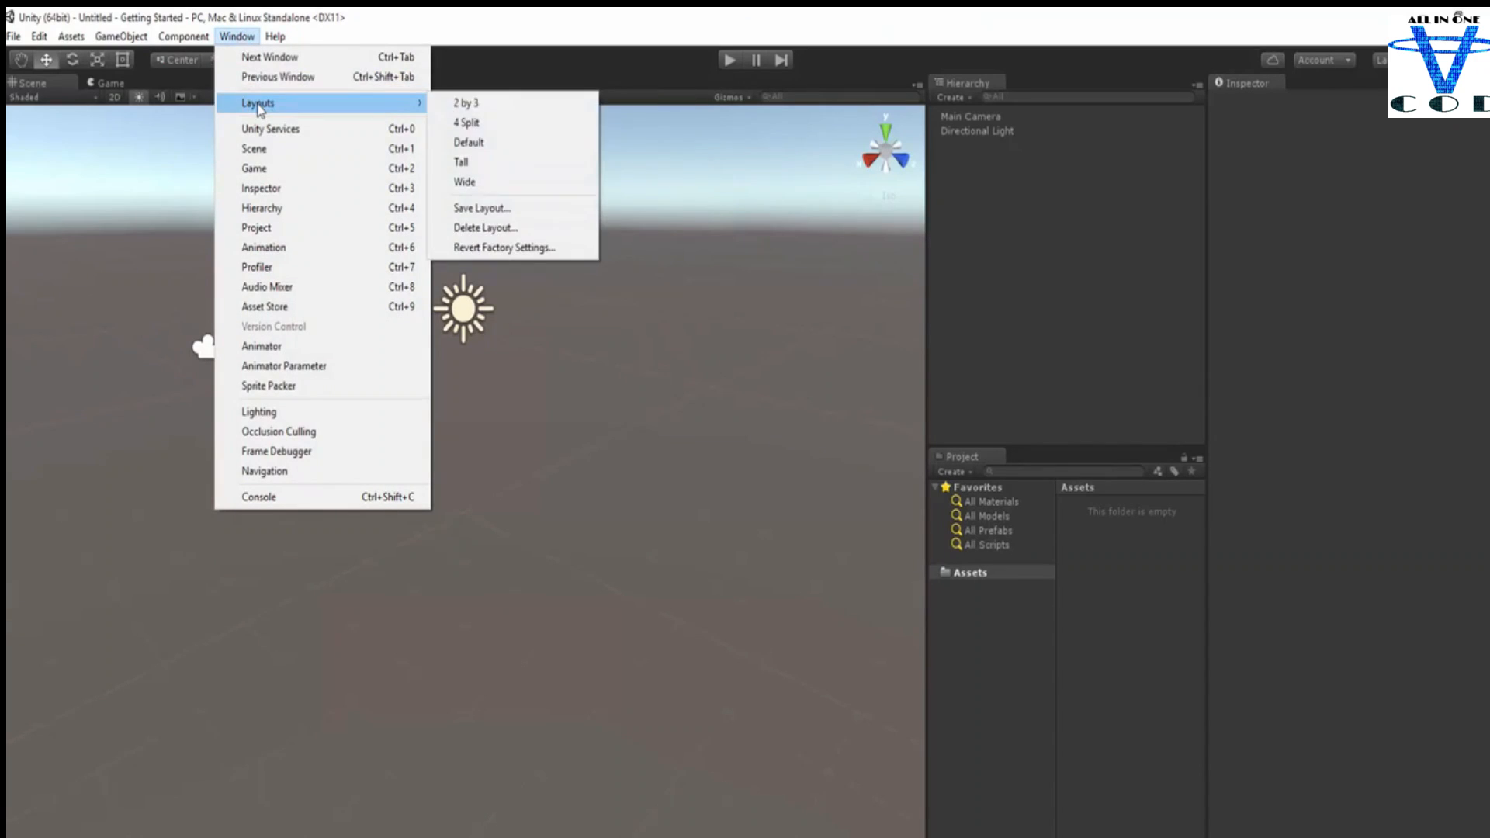
pyautogui.click(467, 142)
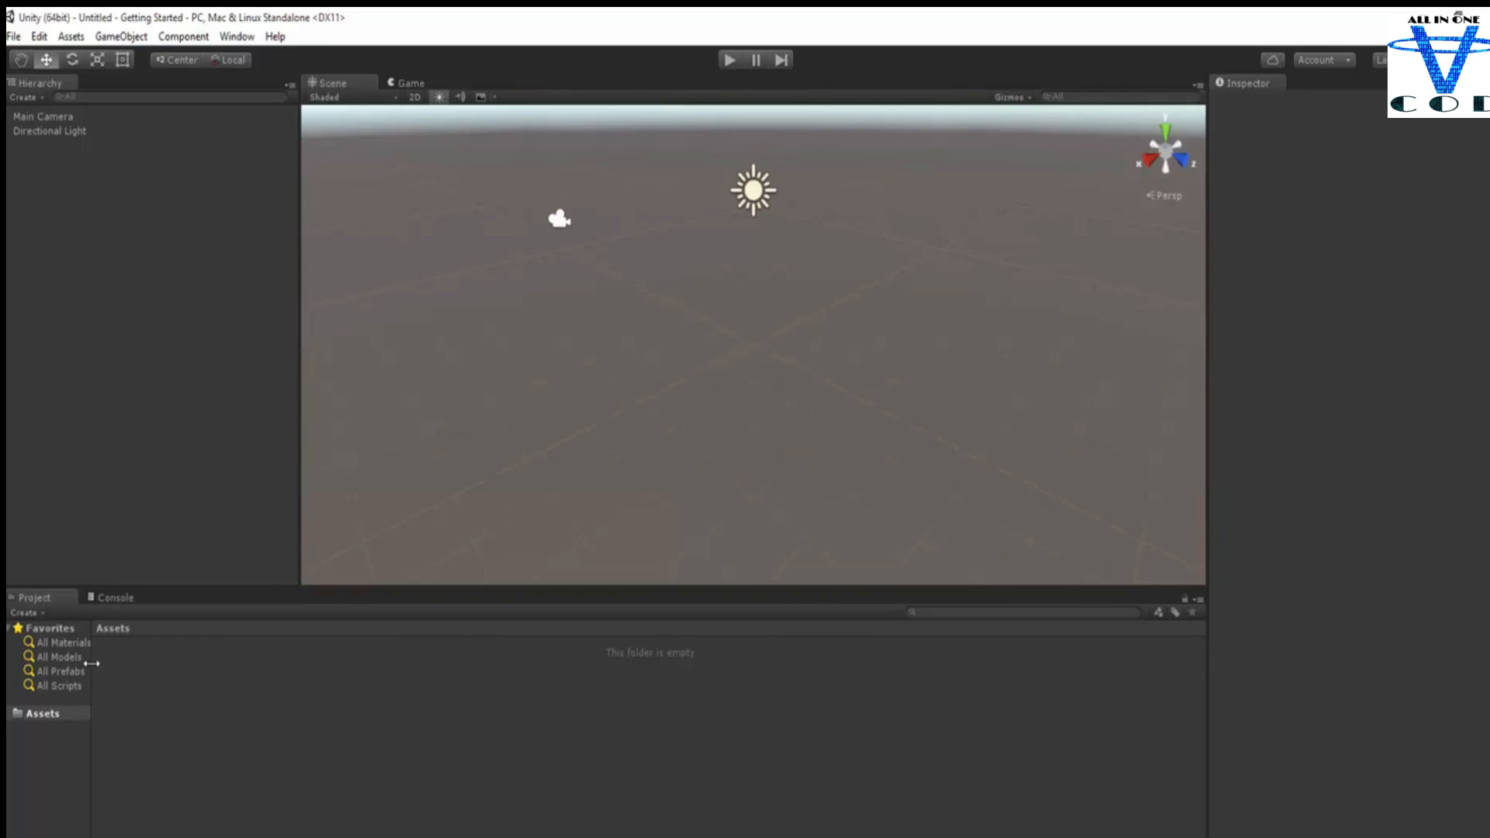
pyautogui.click(113, 596)
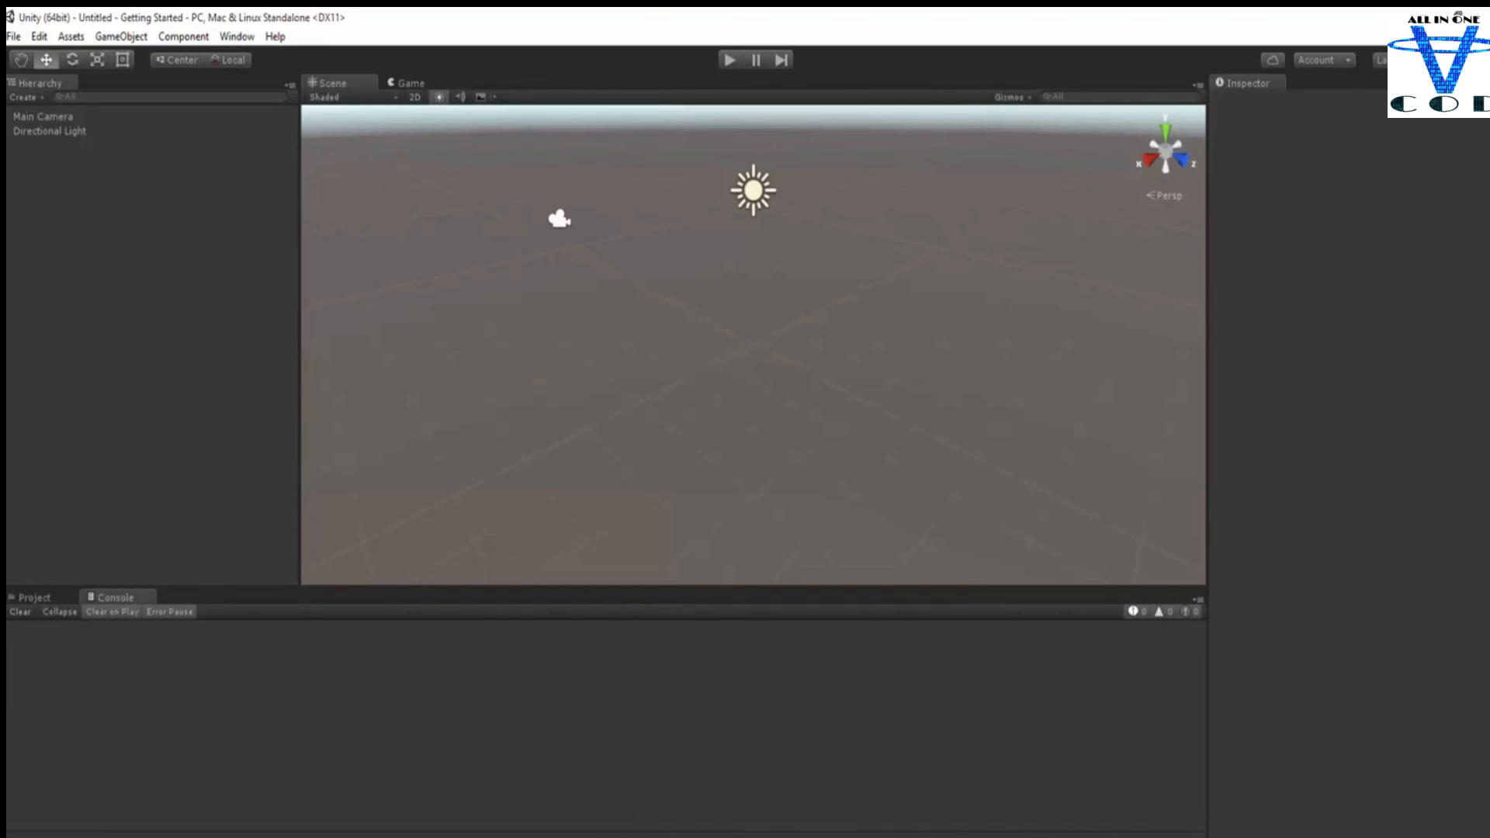
pyautogui.click(34, 598)
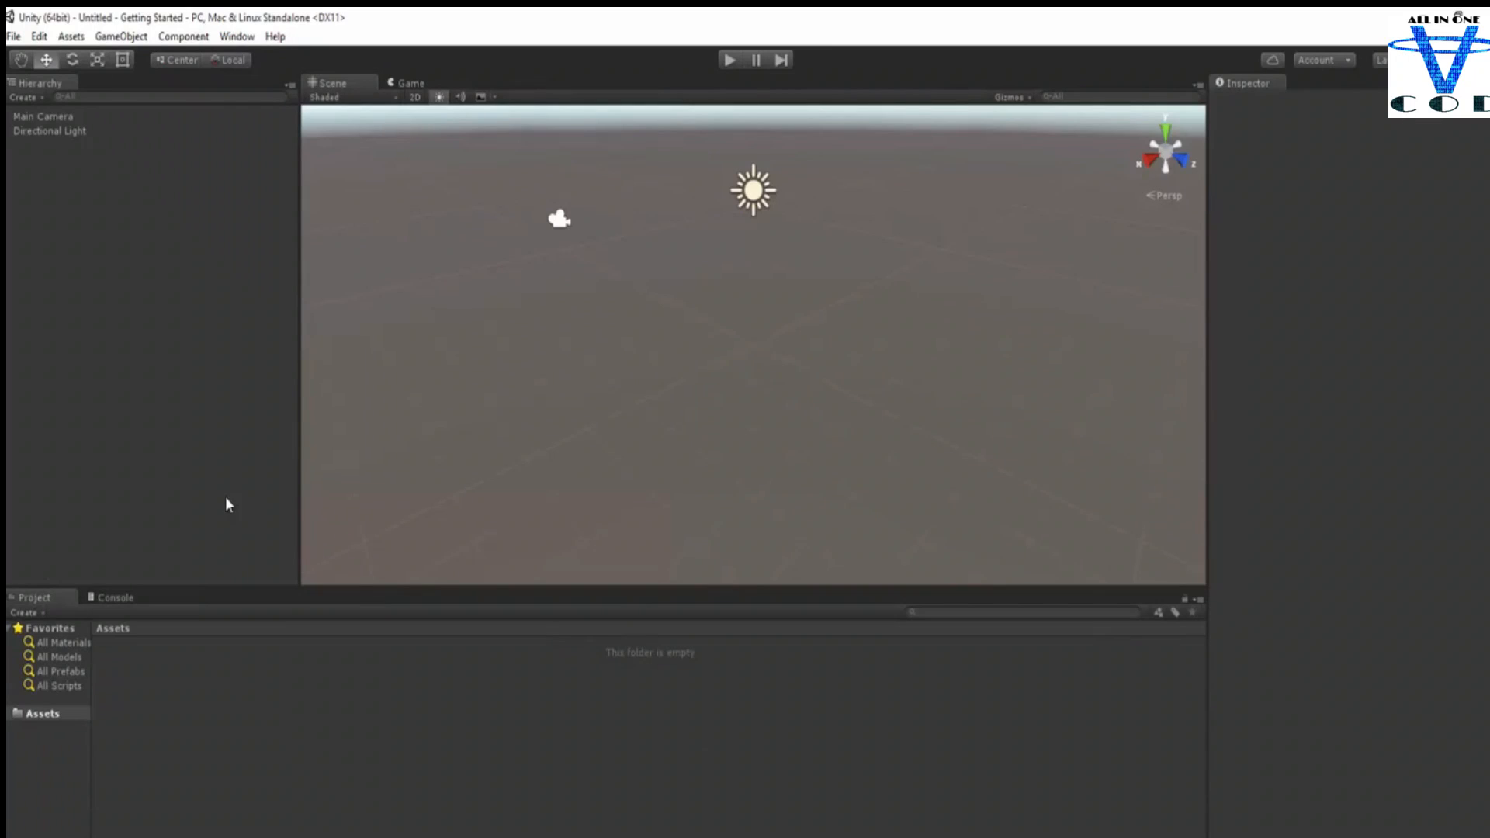
# - Switch the editor to the Tall window layout
pyautogui.click(236, 36)
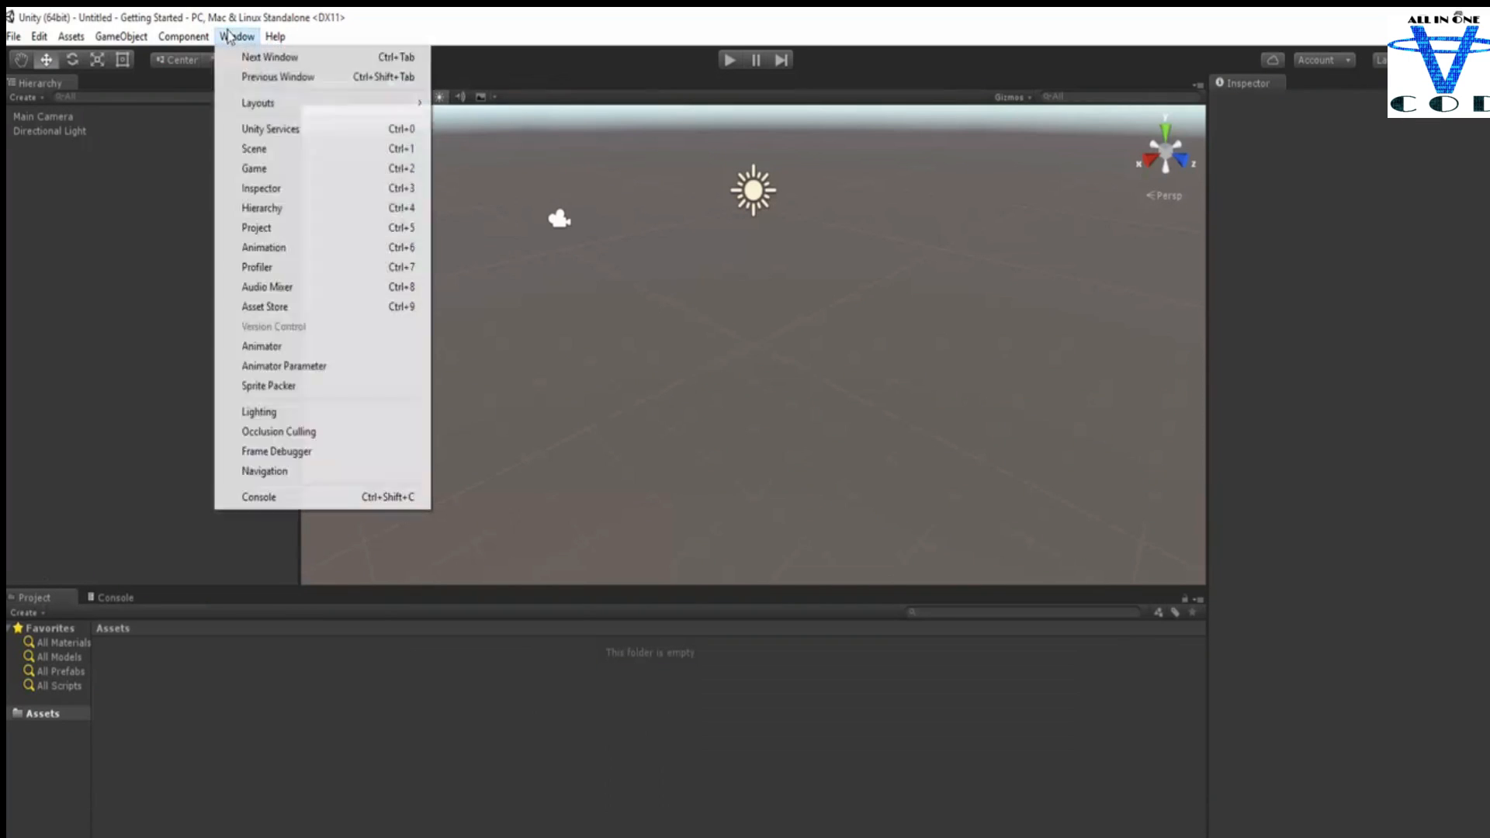
pyautogui.moveTo(253, 103)
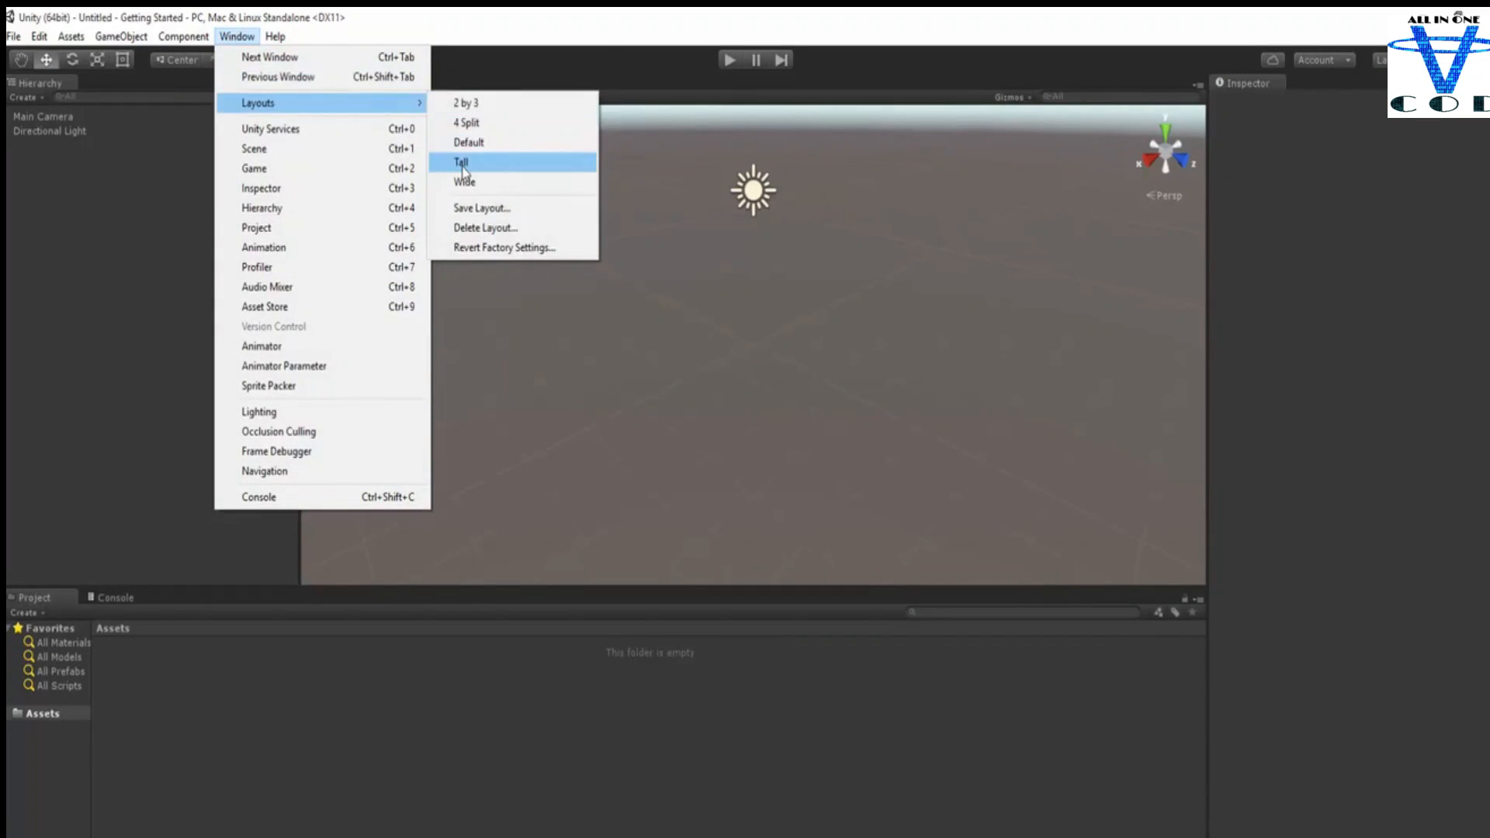
pyautogui.click(470, 169)
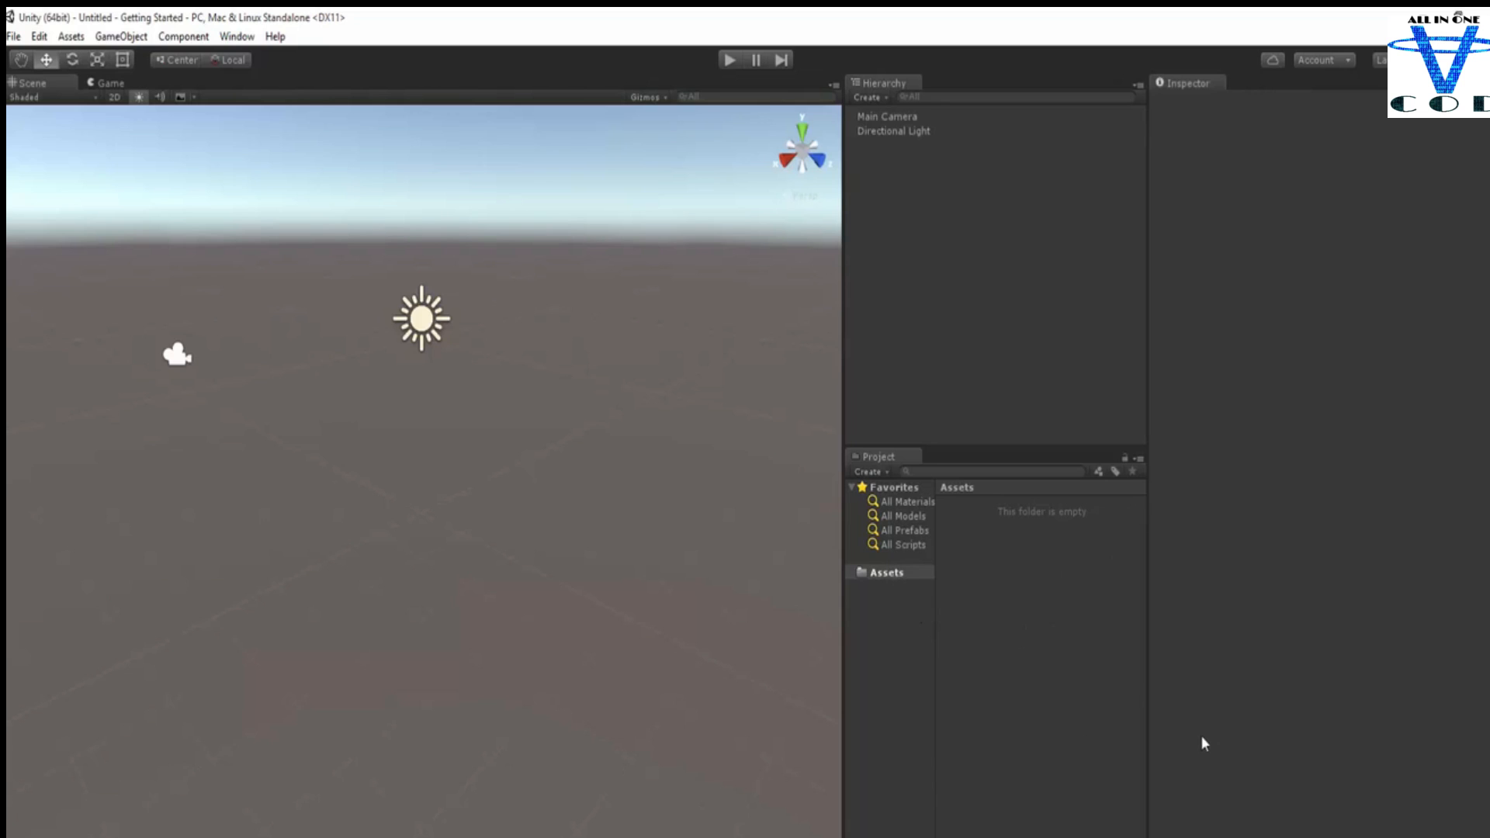
# - Create a folder with the default name inside Assets and show the folder contents as a compact list
pyautogui.rightClick(899, 576)
pyautogui.moveTo(940, 581)
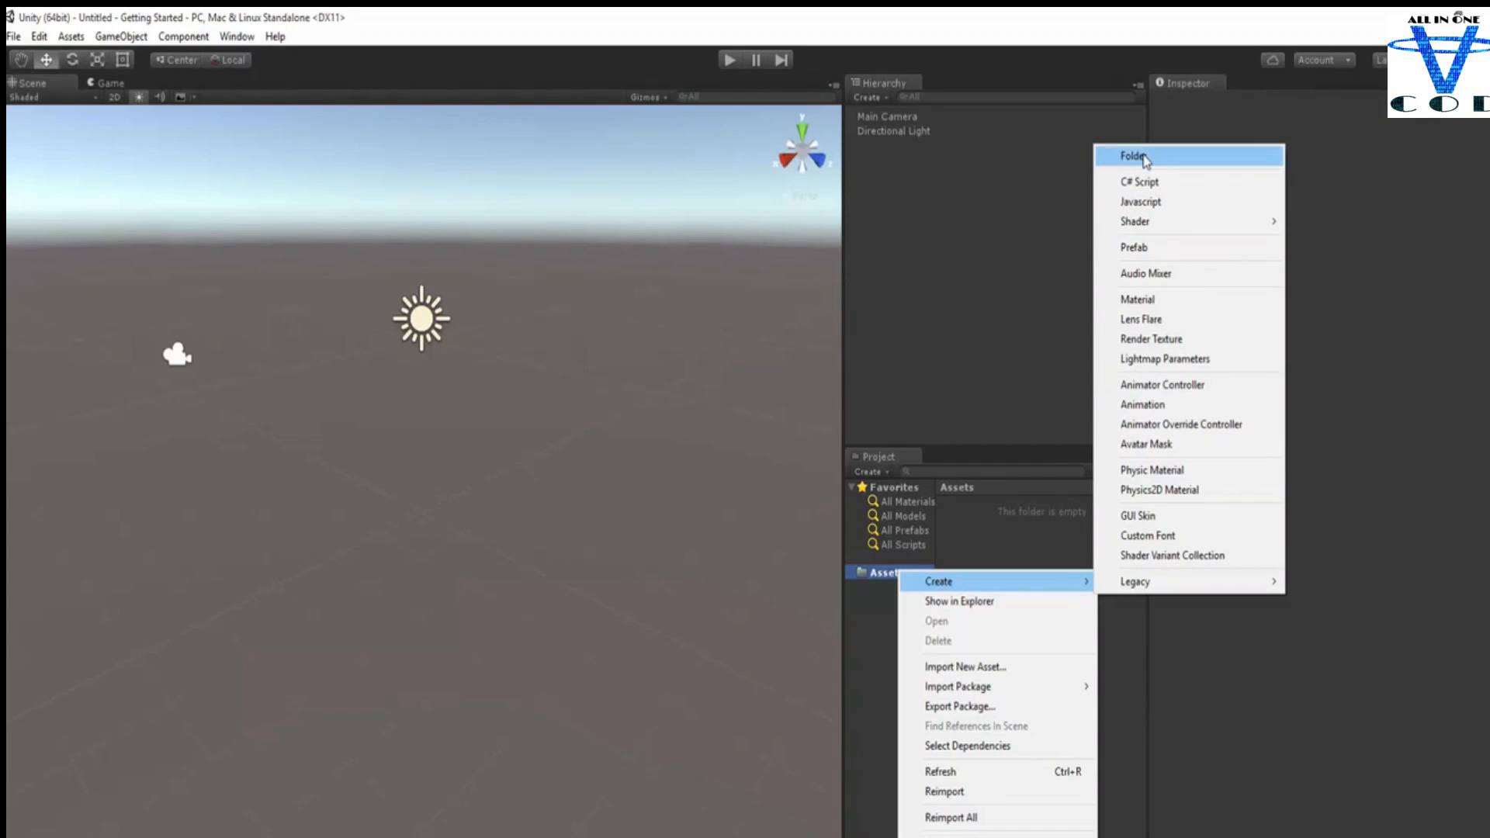
pyautogui.click(1144, 159)
pyautogui.press('Return')
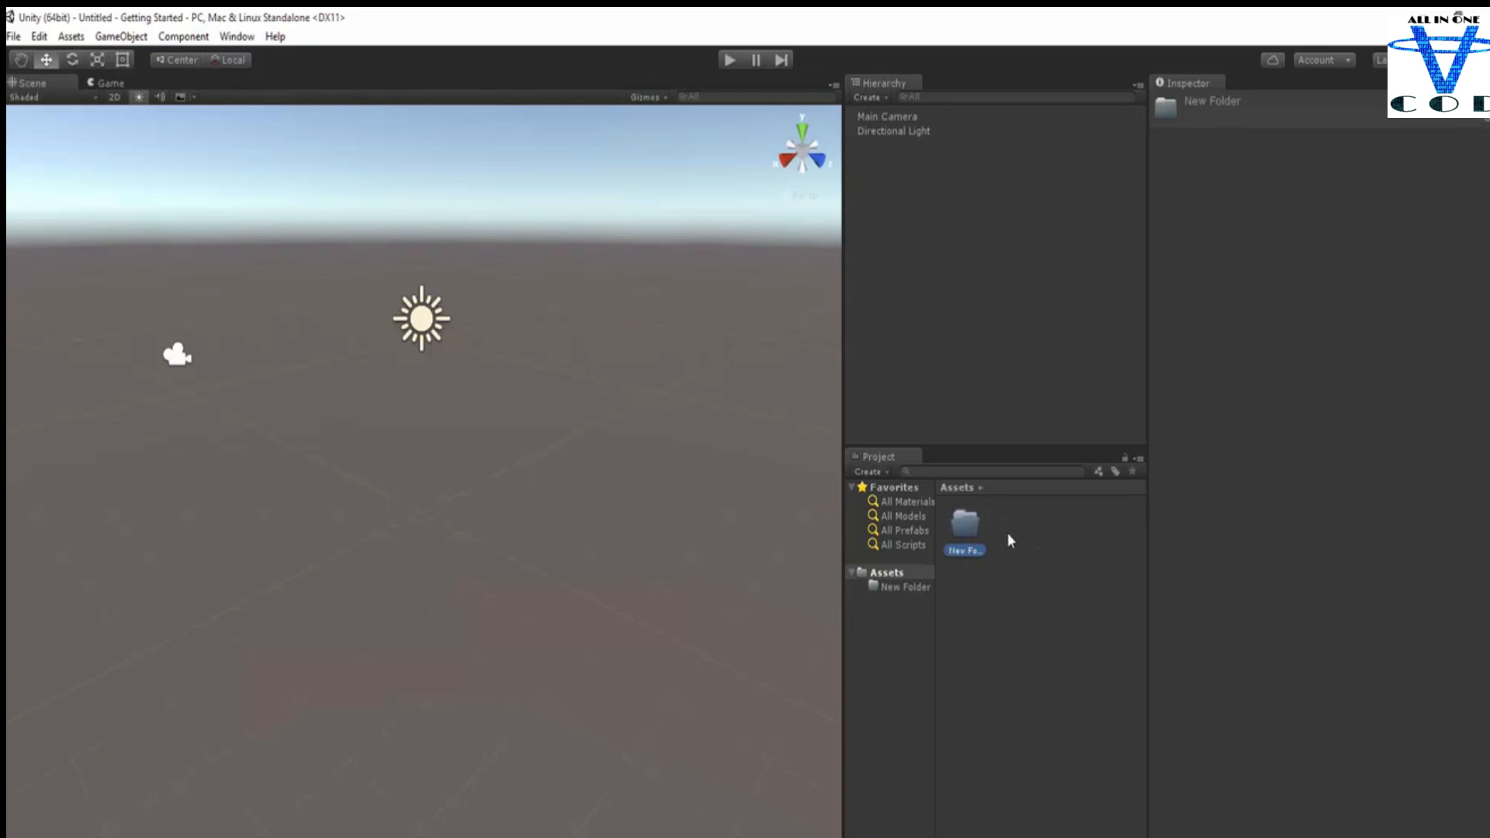
pyautogui.moveTo(1101, 837)
pyautogui.mouseDown()
pyautogui.moveTo(1125, 837)
pyautogui.moveTo(1090, 837)
pyautogui.mouseUp()
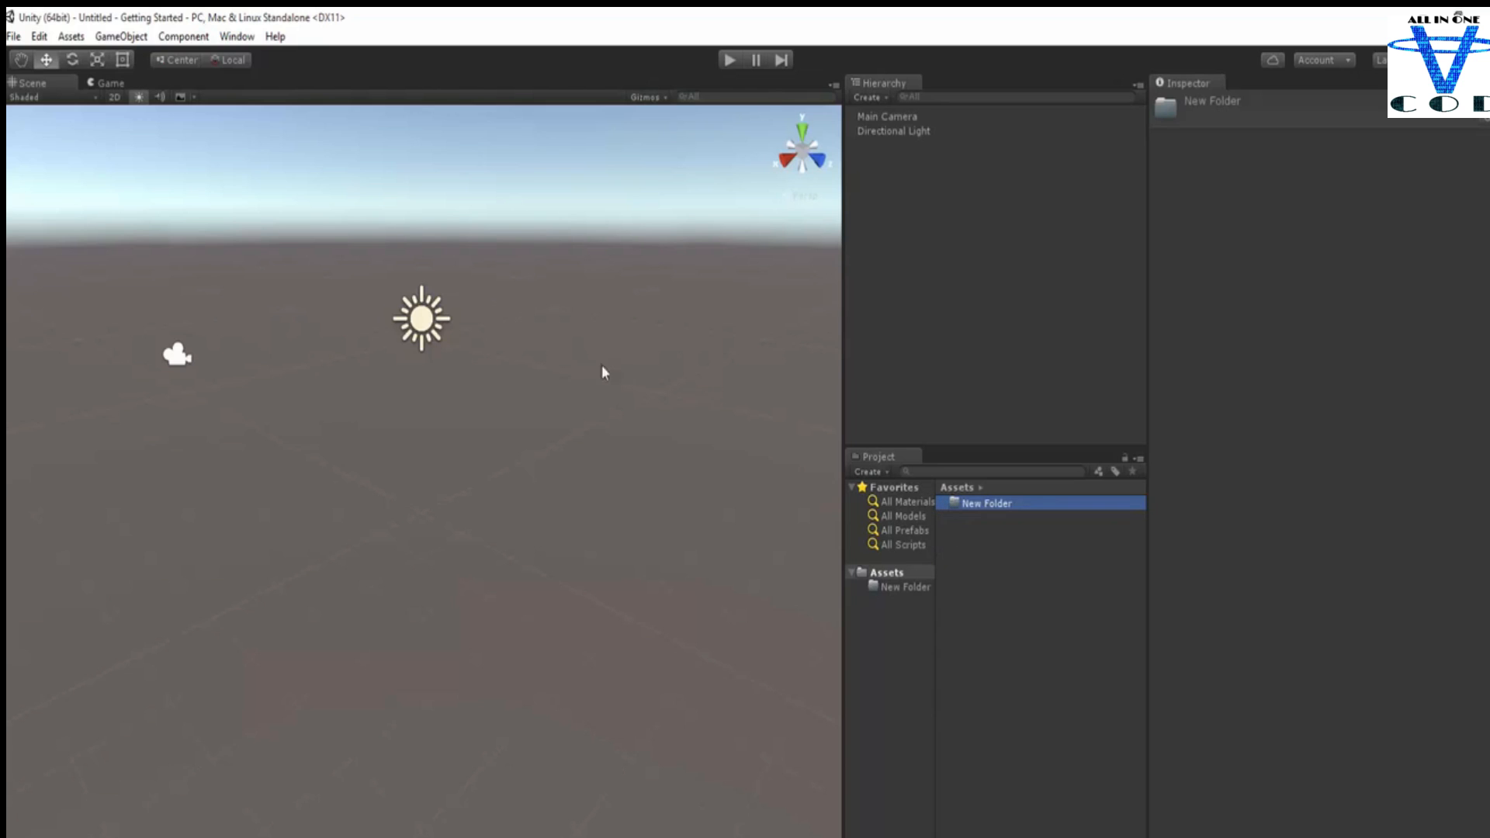
# - Widen the Scene view and dock the Hierarchy as a tab next to the Inspector, checking both tabs
pyautogui.moveTo(845, 555); pyautogui.dragTo(982, 502)
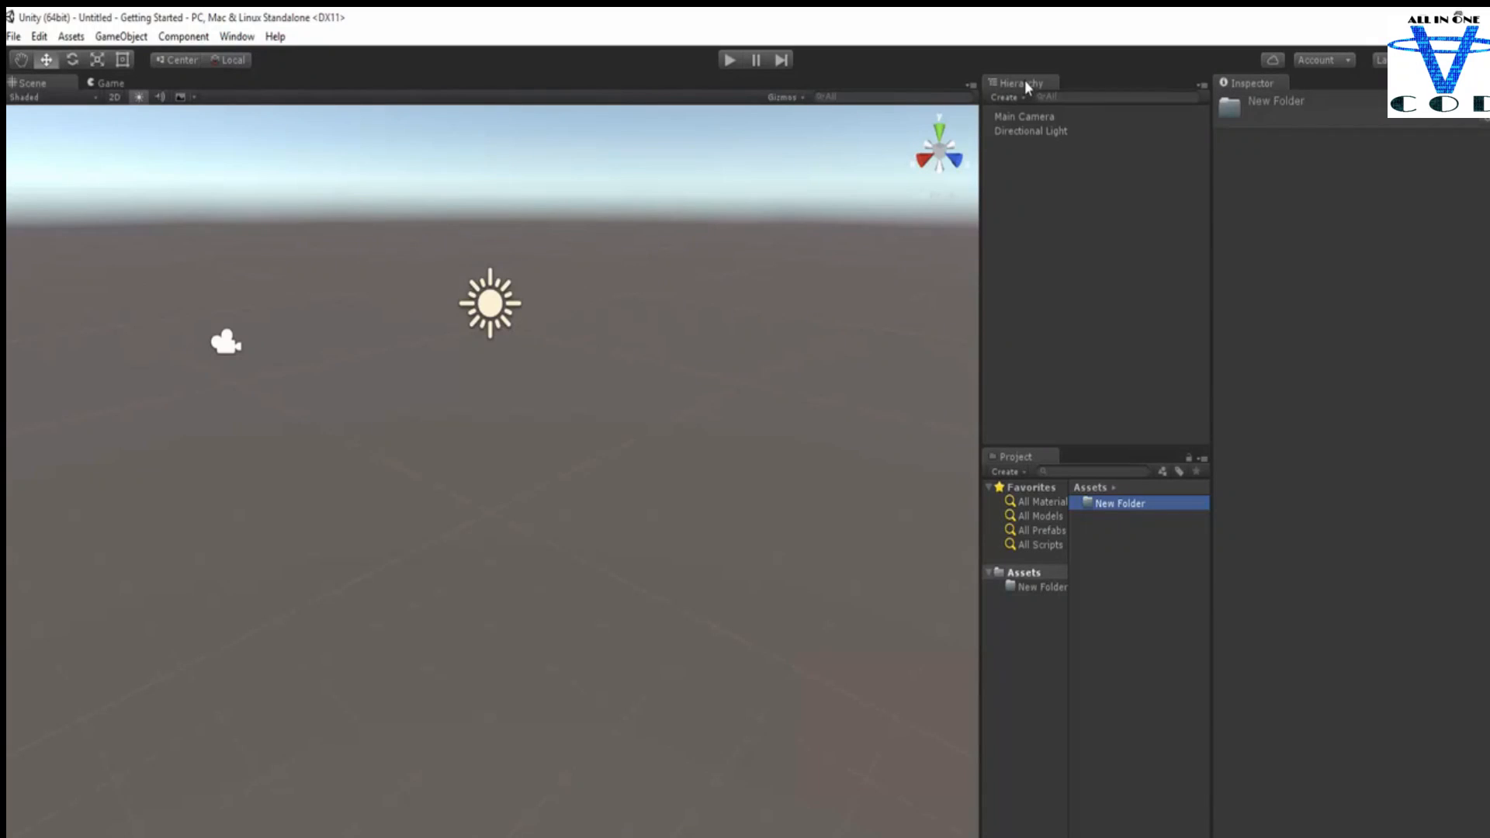
pyautogui.moveTo(1025, 81)
pyautogui.mouseDown()
pyautogui.moveTo(852, 243)
pyautogui.moveTo(738, 406)
pyautogui.moveTo(1104, 132)
pyautogui.moveTo(1021, 99)
pyautogui.mouseUp()
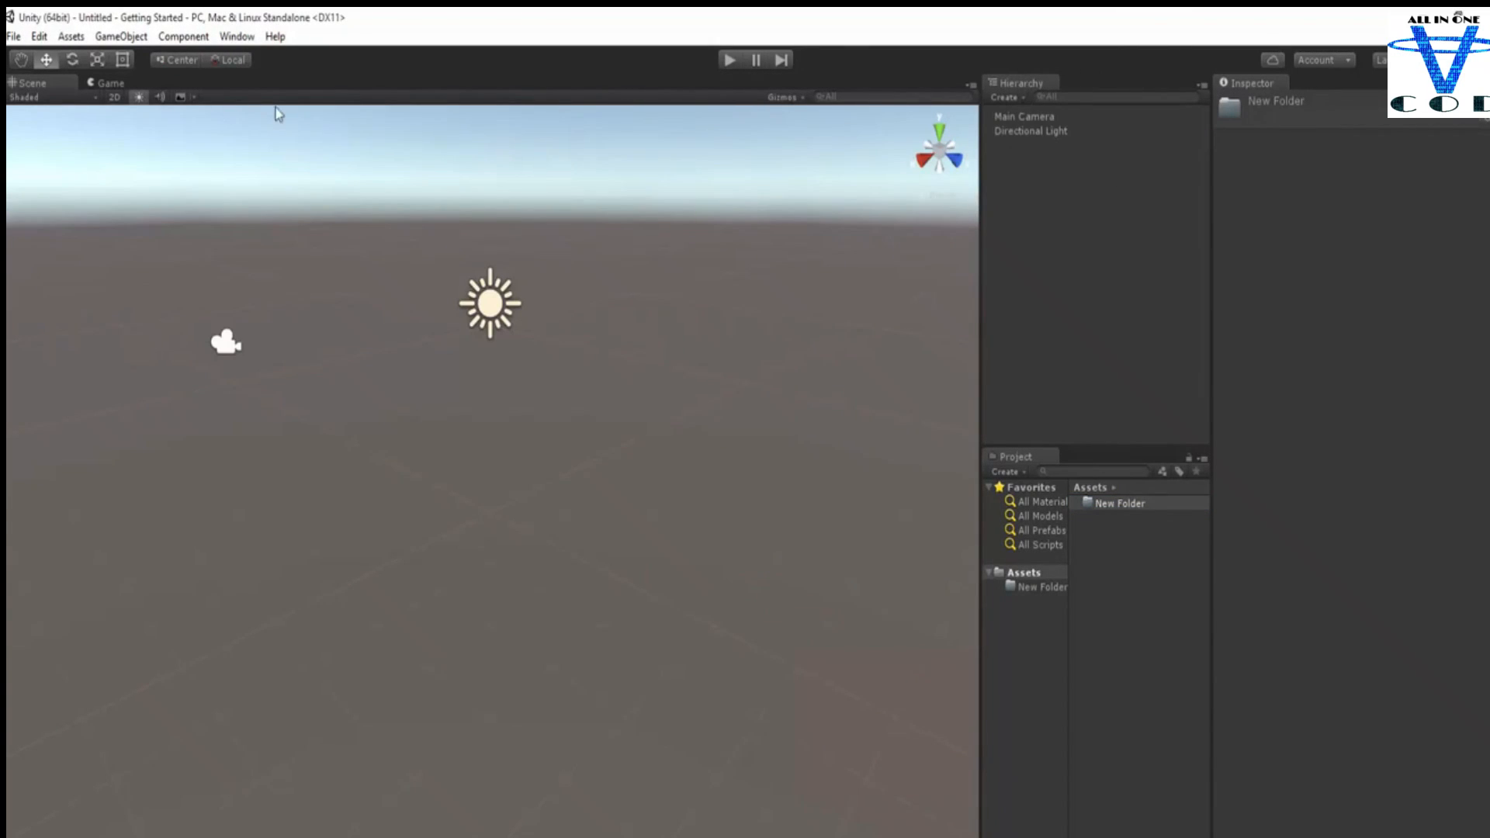
pyautogui.moveTo(1023, 91); pyautogui.dragTo(1325, 93)
pyautogui.click(1244, 82)
pyautogui.click(1317, 82)
pyautogui.click(1245, 82)
pyautogui.click(1322, 84)
# - Undock the Hierarchy into a floating window over the Scene view and close it
pyautogui.moveTo(1319, 85); pyautogui.dragTo(599, 447)
pyautogui.moveTo(561, 10); pyautogui.dragTo(541, 114)
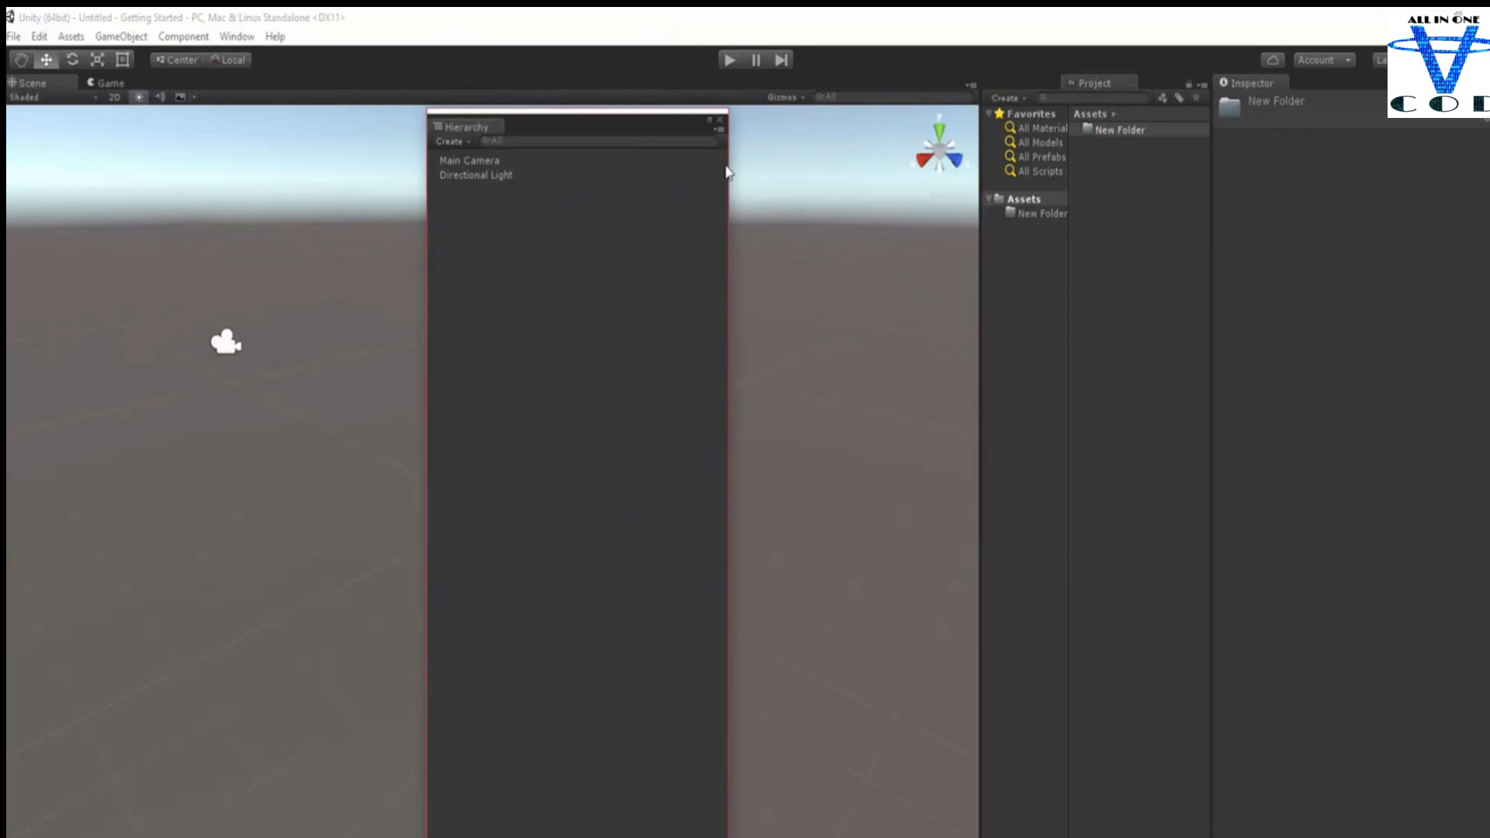
pyautogui.moveTo(606, 133); pyautogui.dragTo(520, 134)
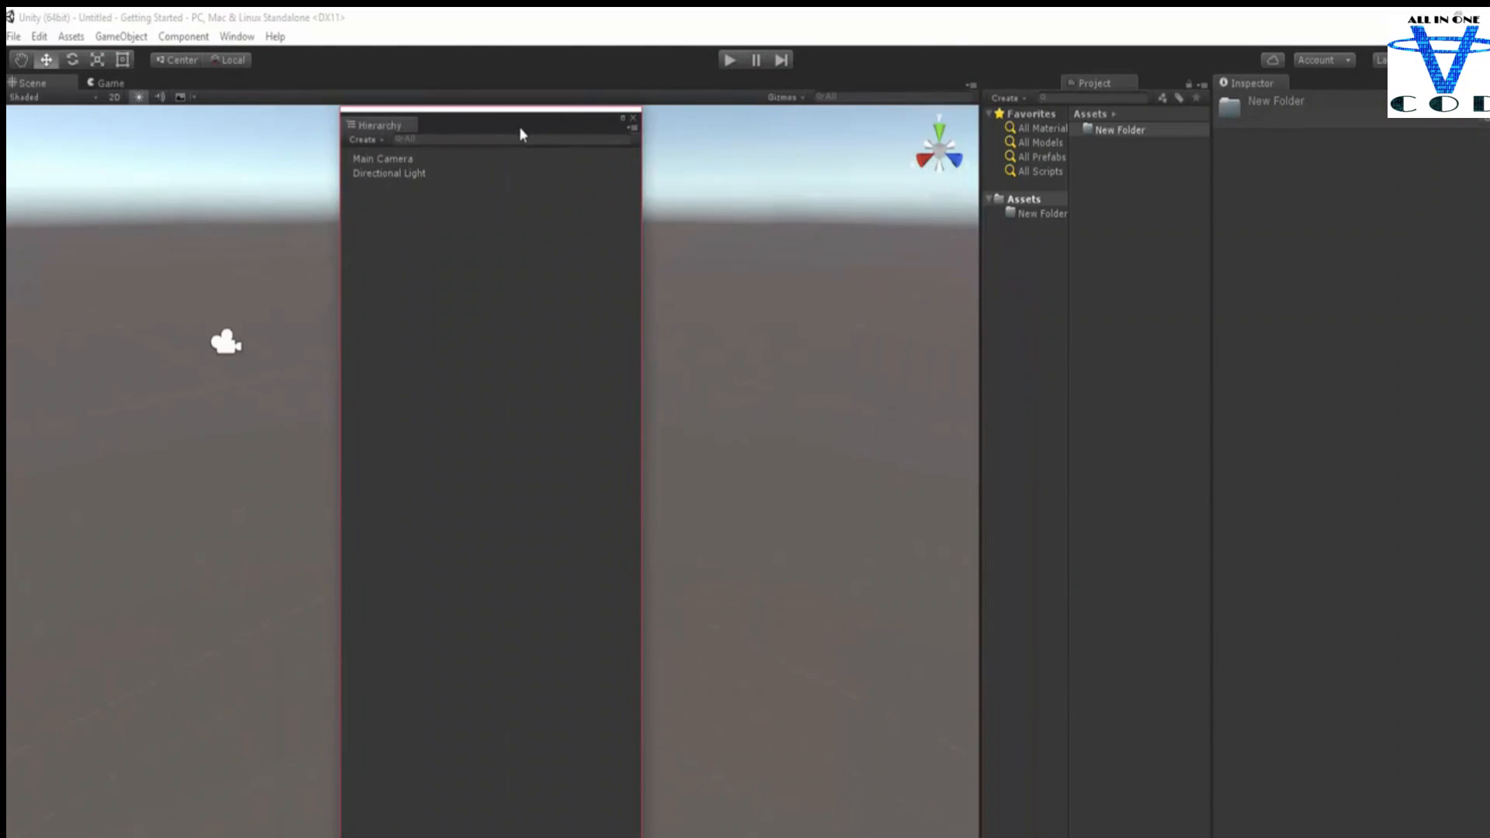
pyautogui.click(633, 120)
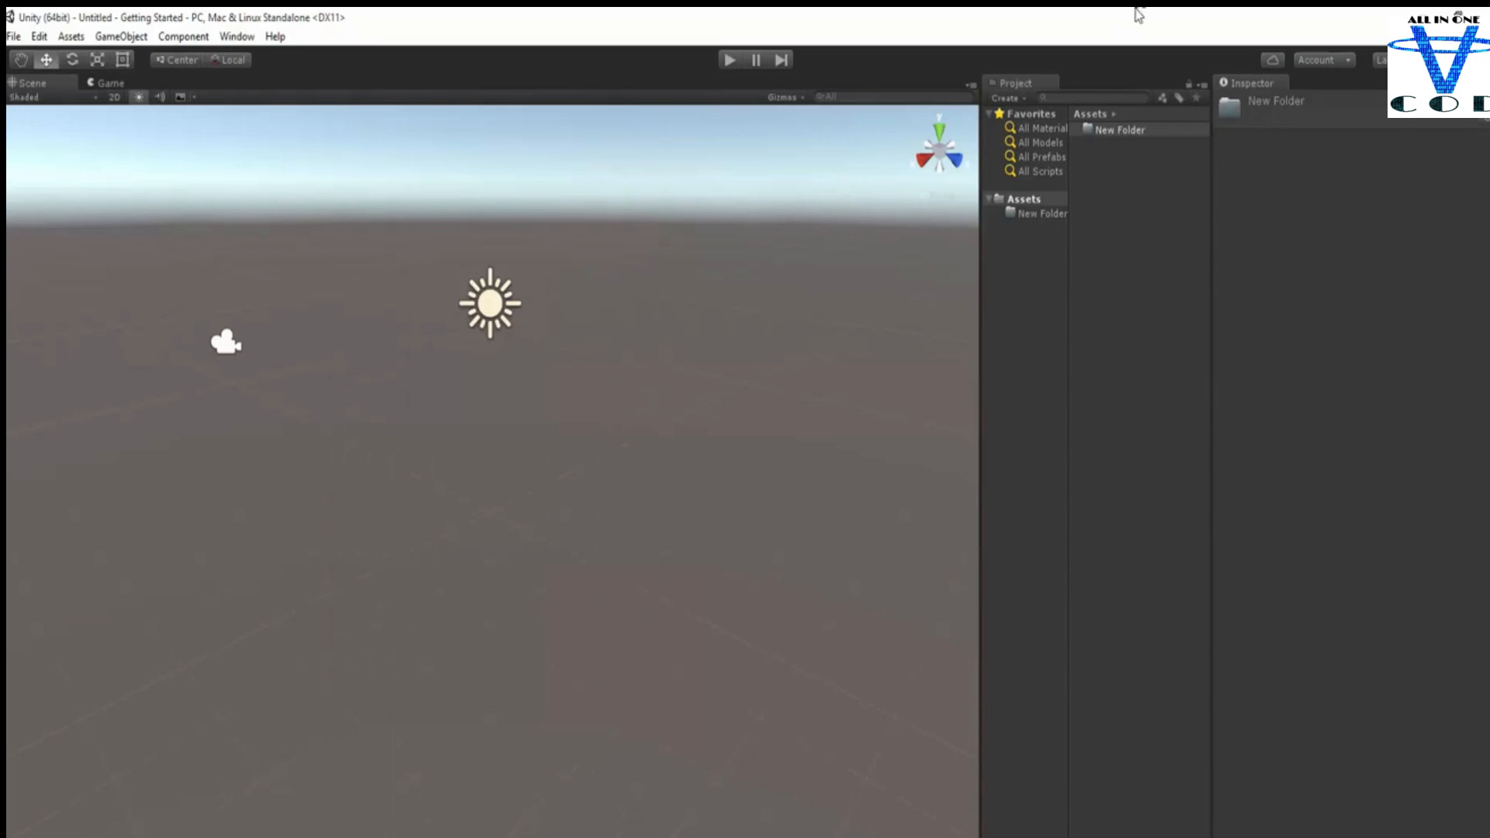
# - Dock the Project view below the Inspector, and reopen the Hierarchy as a tab next to the Inspector
pyautogui.moveTo(1025, 82); pyautogui.dragTo(1302, 742)
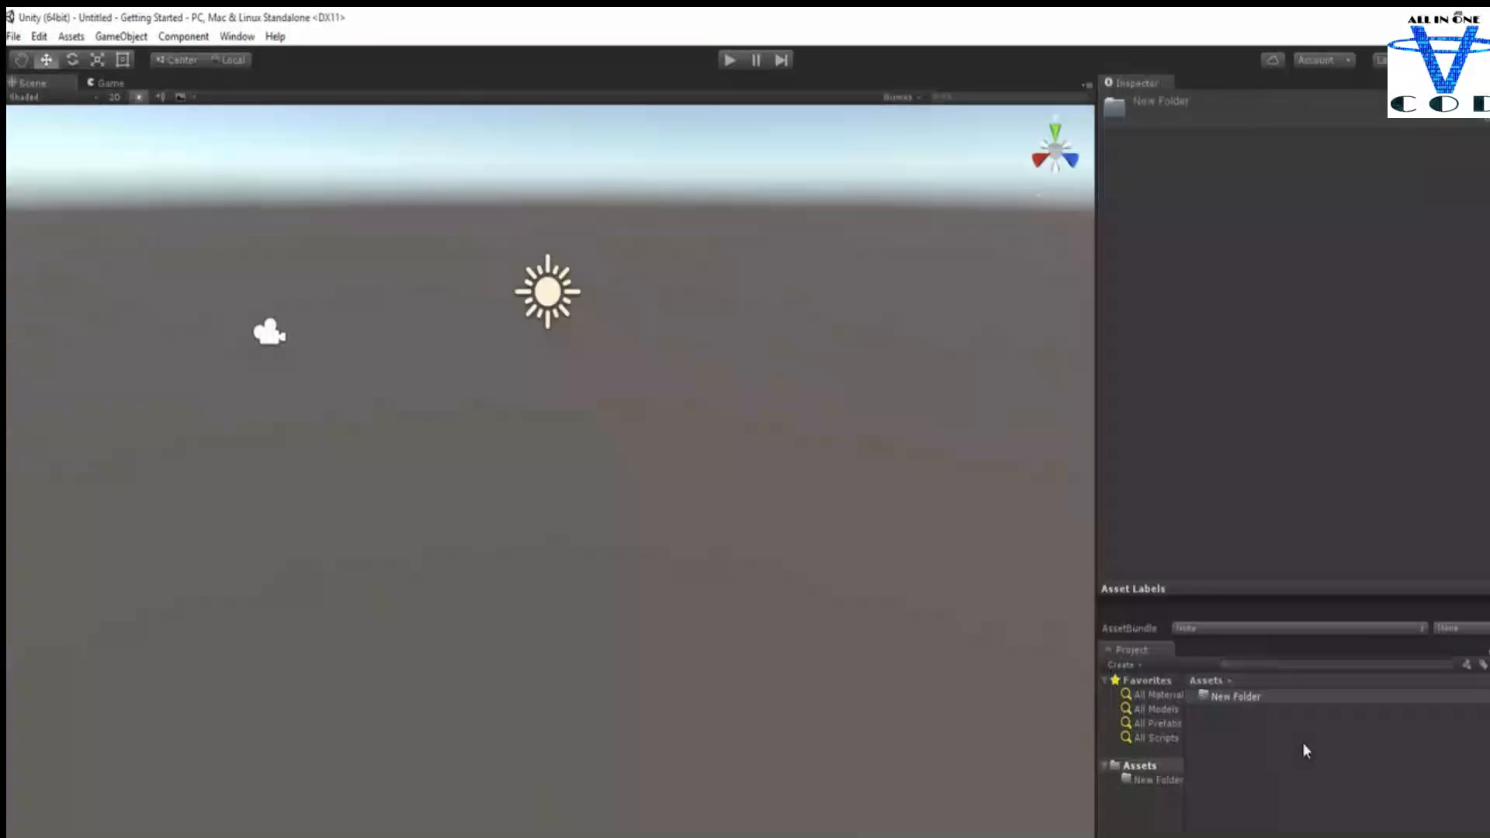
pyautogui.click(237, 36)
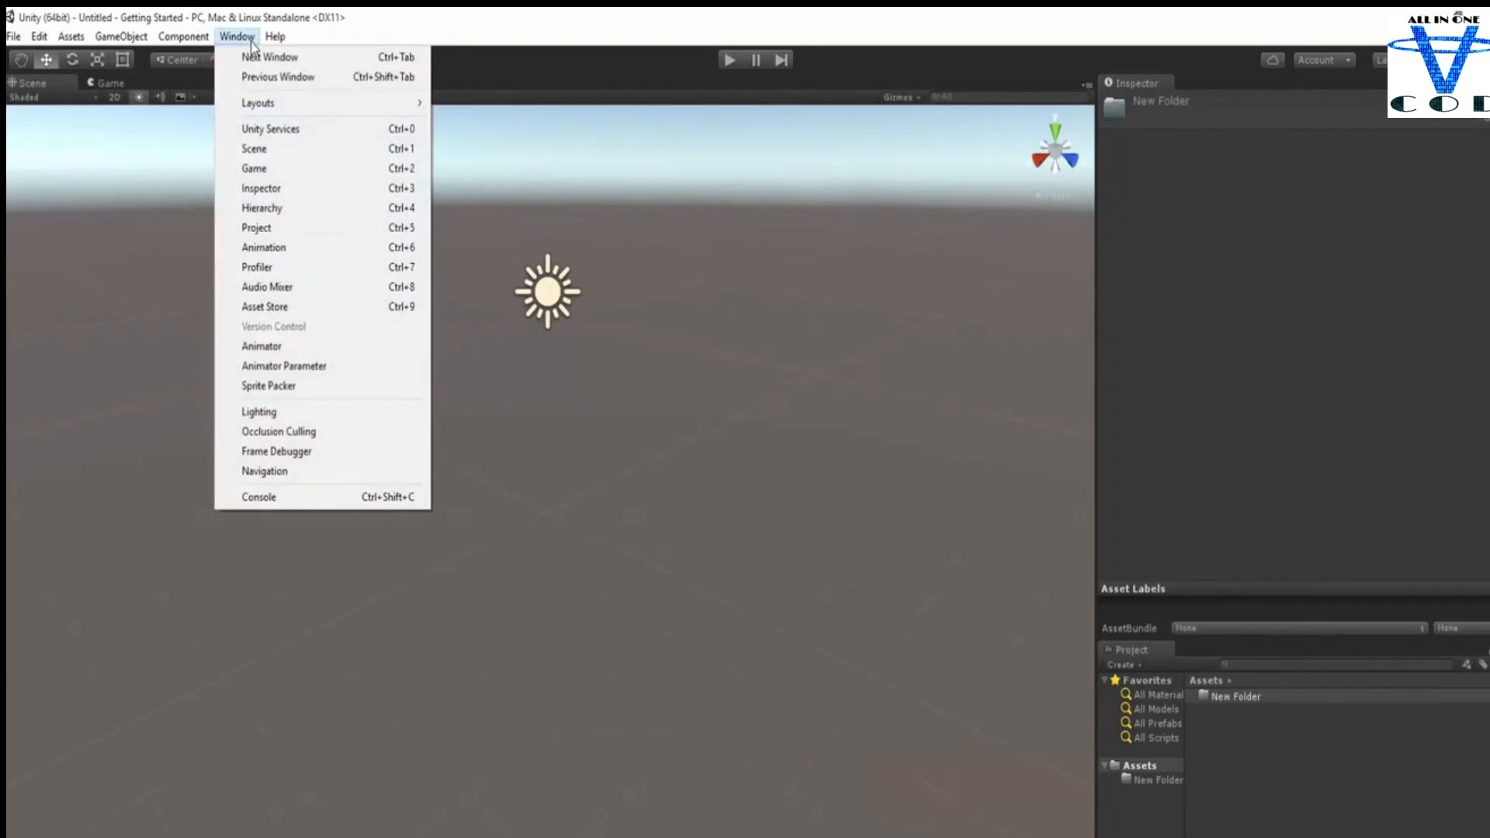
pyautogui.click(276, 207)
pyautogui.moveTo(379, 95); pyautogui.dragTo(1186, 87)
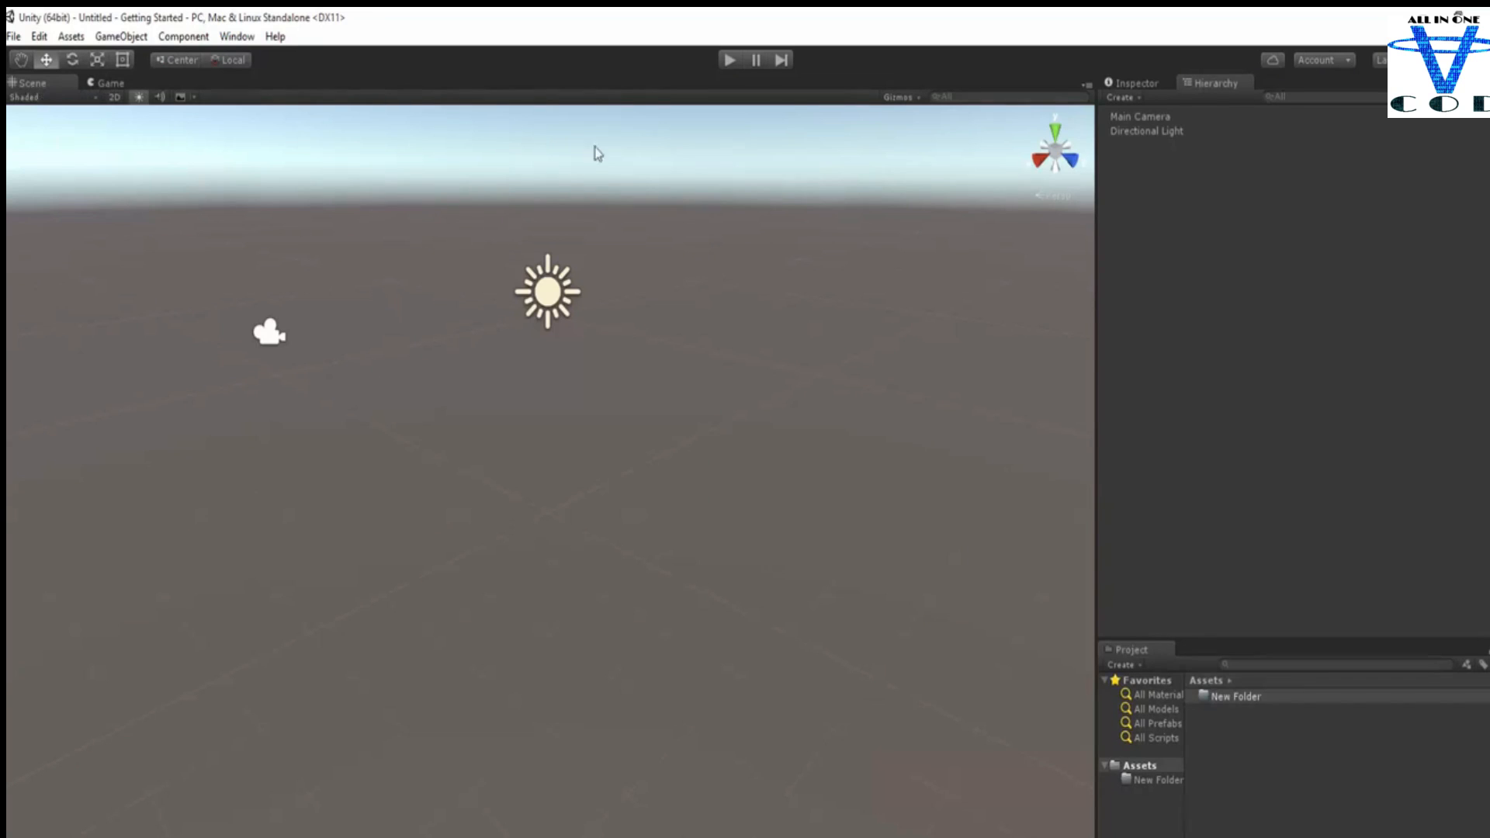
# - Compare the Scene and Game views, selecting the Main Camera to examine what it captures
pyautogui.click(109, 83)
pyautogui.click(45, 84)
pyautogui.click(119, 83)
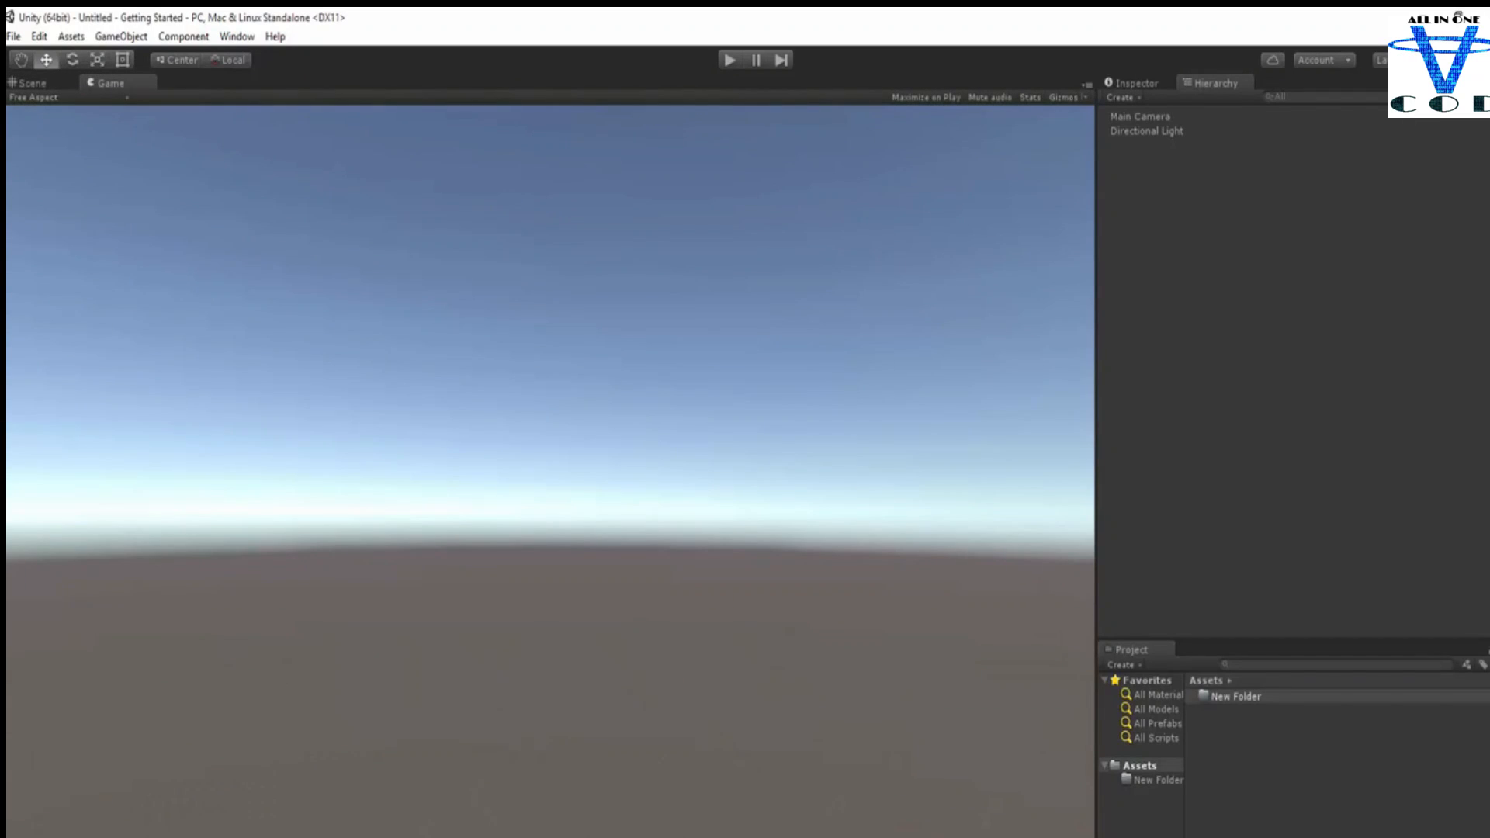
pyautogui.click(31, 82)
pyautogui.click(1164, 117)
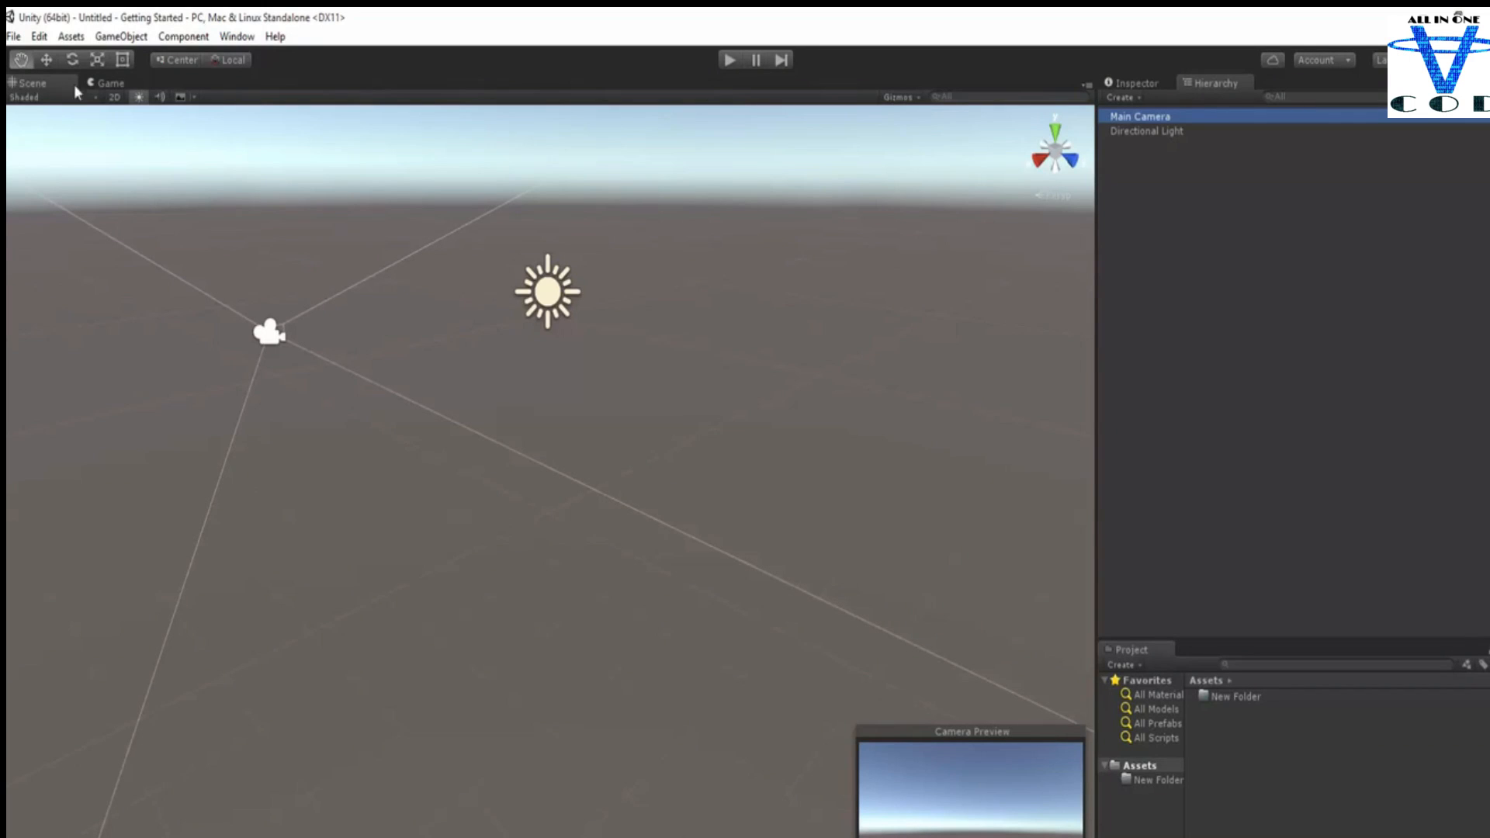
pyautogui.click(107, 84)
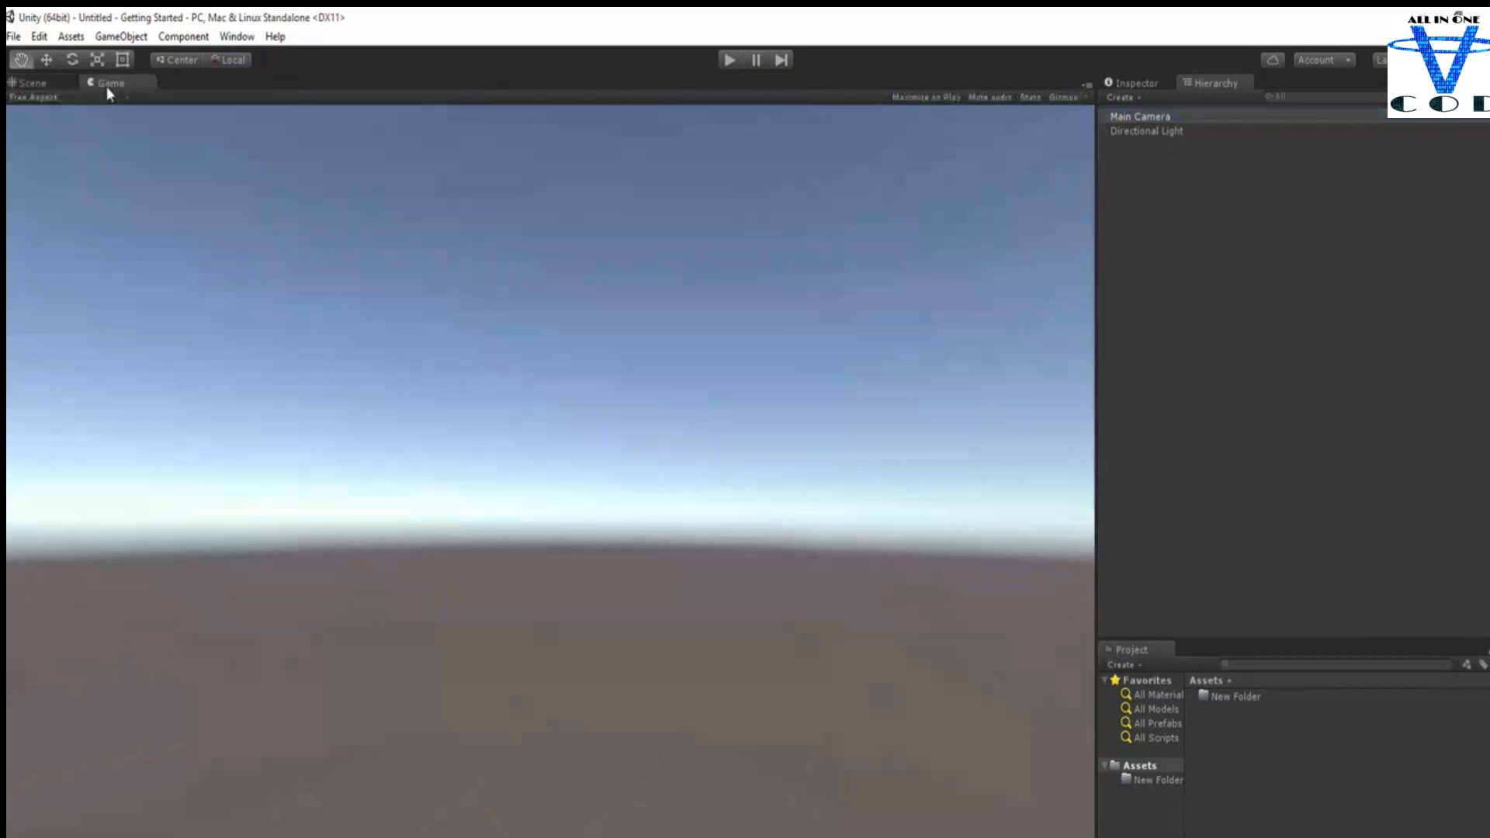
pyautogui.click(43, 83)
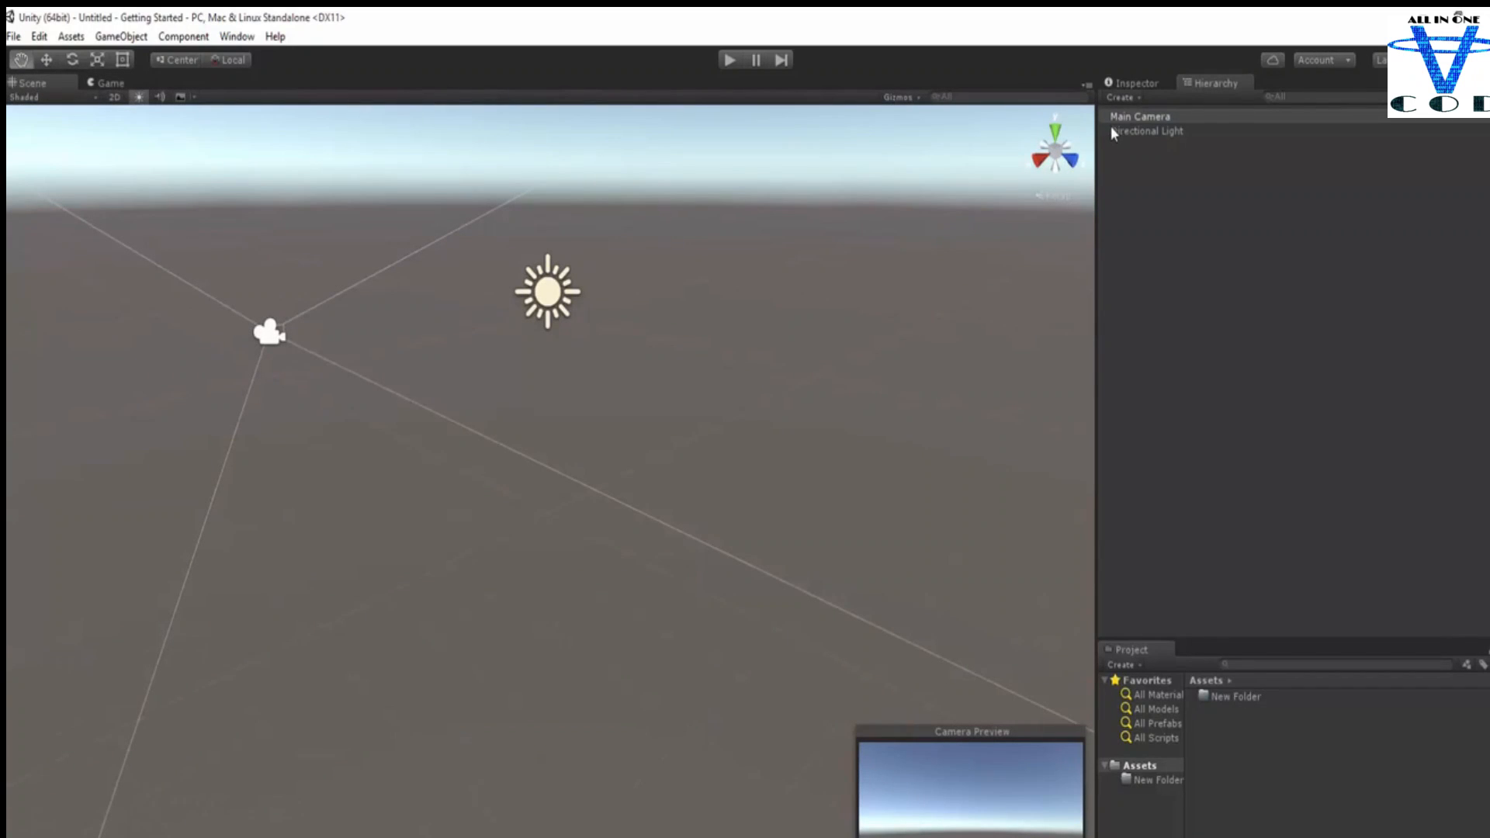
# - Try the Game view side by side with the Scene view, selecting the Directional Light, and re-dock it as a tab
pyautogui.moveTo(120, 81); pyautogui.dragTo(1002, 408)
pyautogui.moveTo(730, 412); pyautogui.dragTo(493, 419)
pyautogui.click(1149, 132)
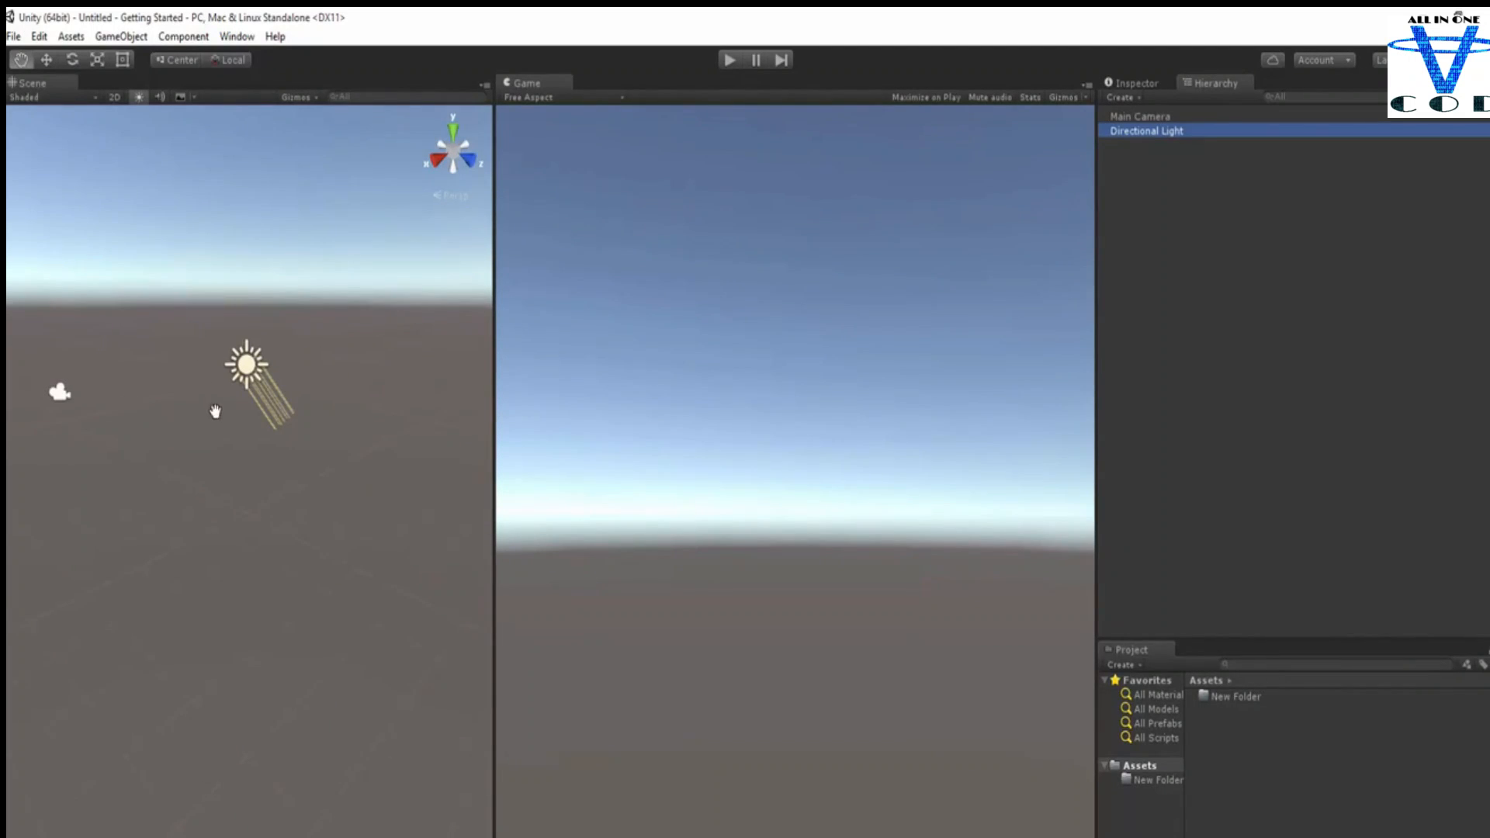
pyautogui.moveTo(538, 82); pyautogui.dragTo(314, 76)
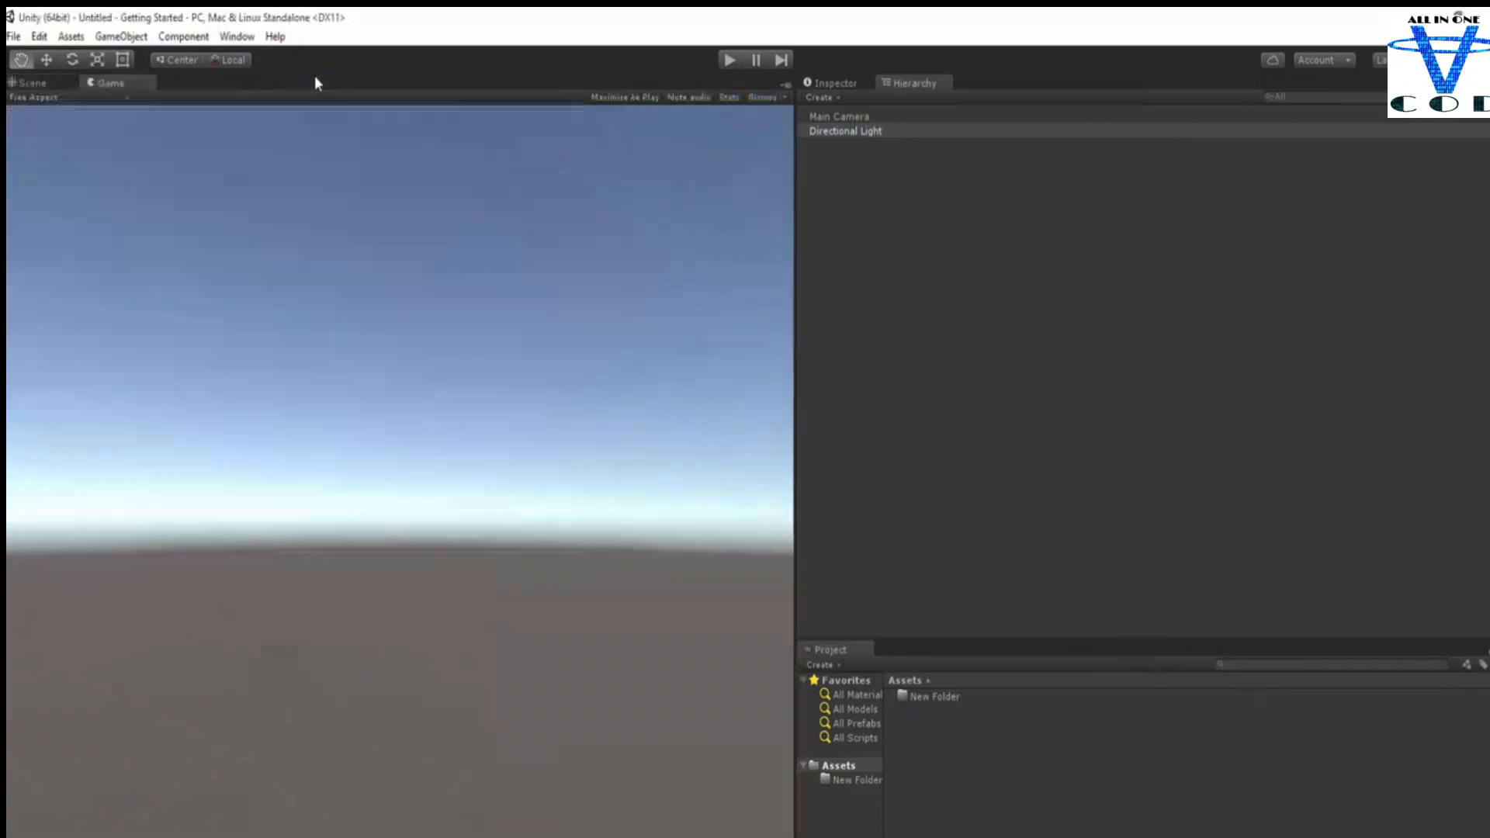
# - Switch to the preset layout with the Hierarchy above the Project view, between the Scene view and the Inspector
pyautogui.click(236, 36)
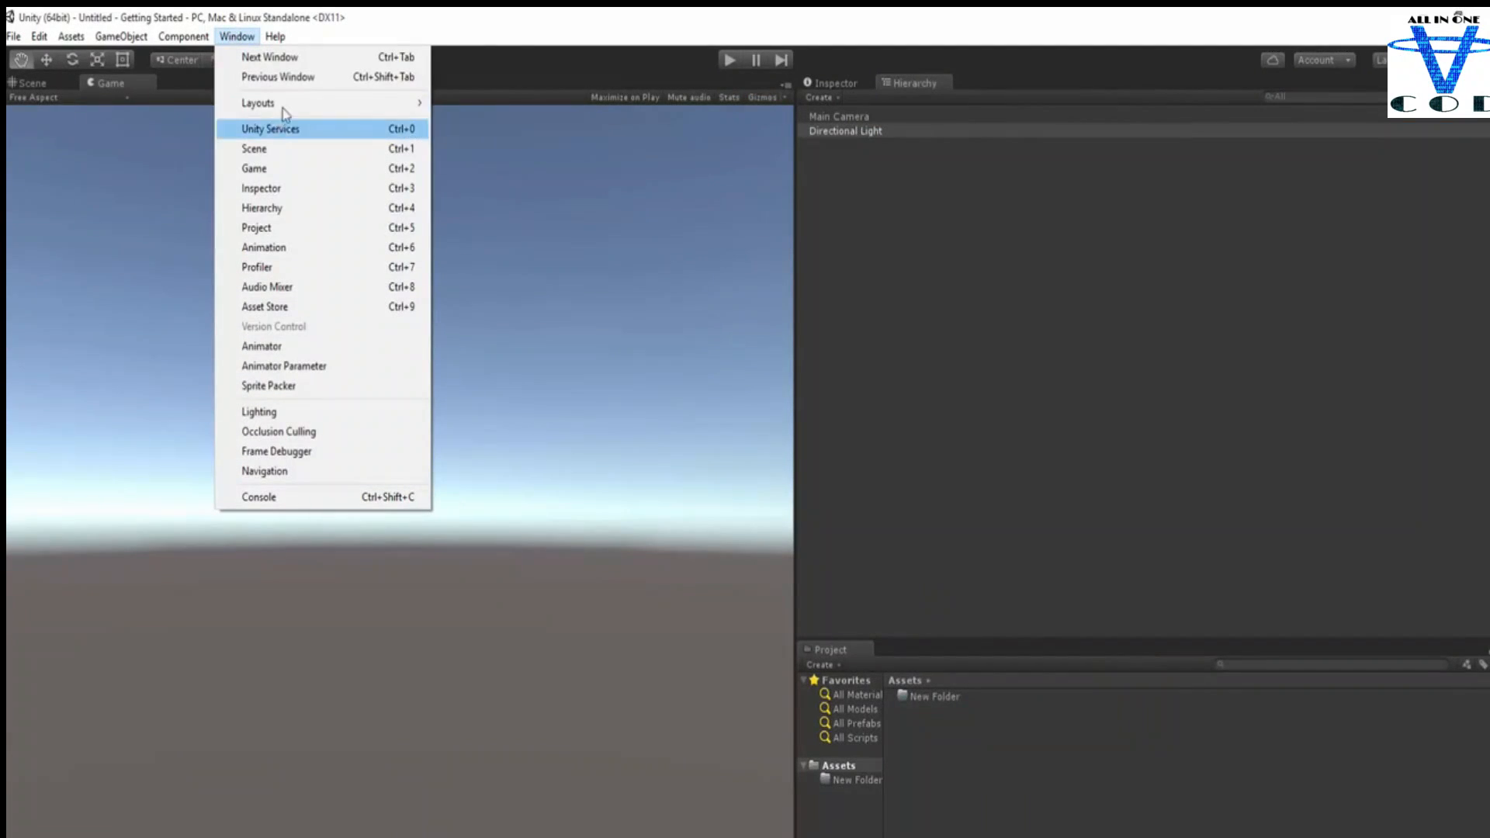
pyautogui.moveTo(288, 113)
pyautogui.click(465, 161)
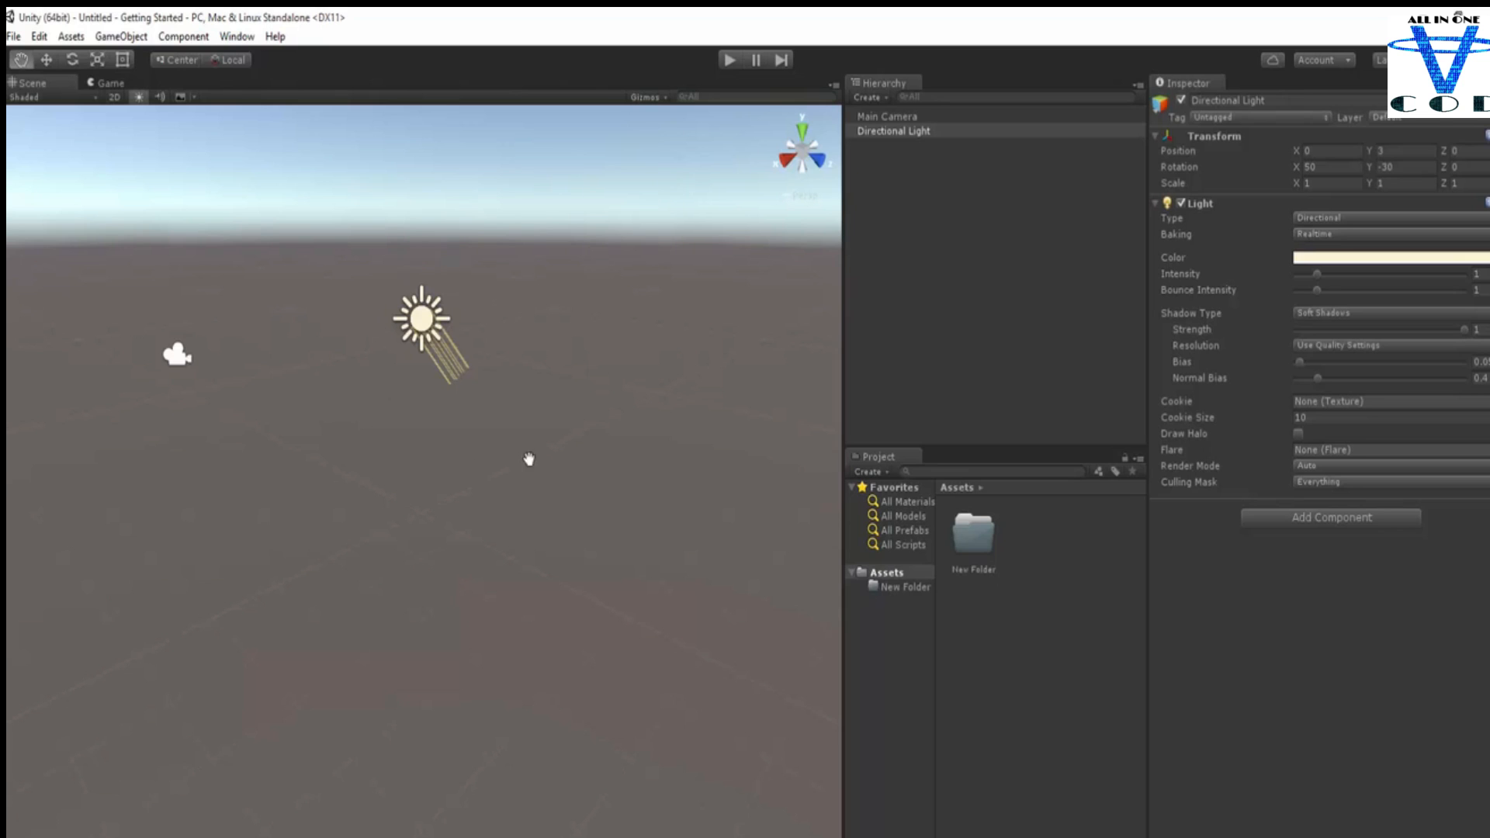
# - Select and frame the Main Camera, and examine it from different angles in the Scene view
pyautogui.keyDown('alt'); pyautogui.moveTo(286, 412); pyautogui.dragTo(758, 249); pyautogui.keyUp('alt')
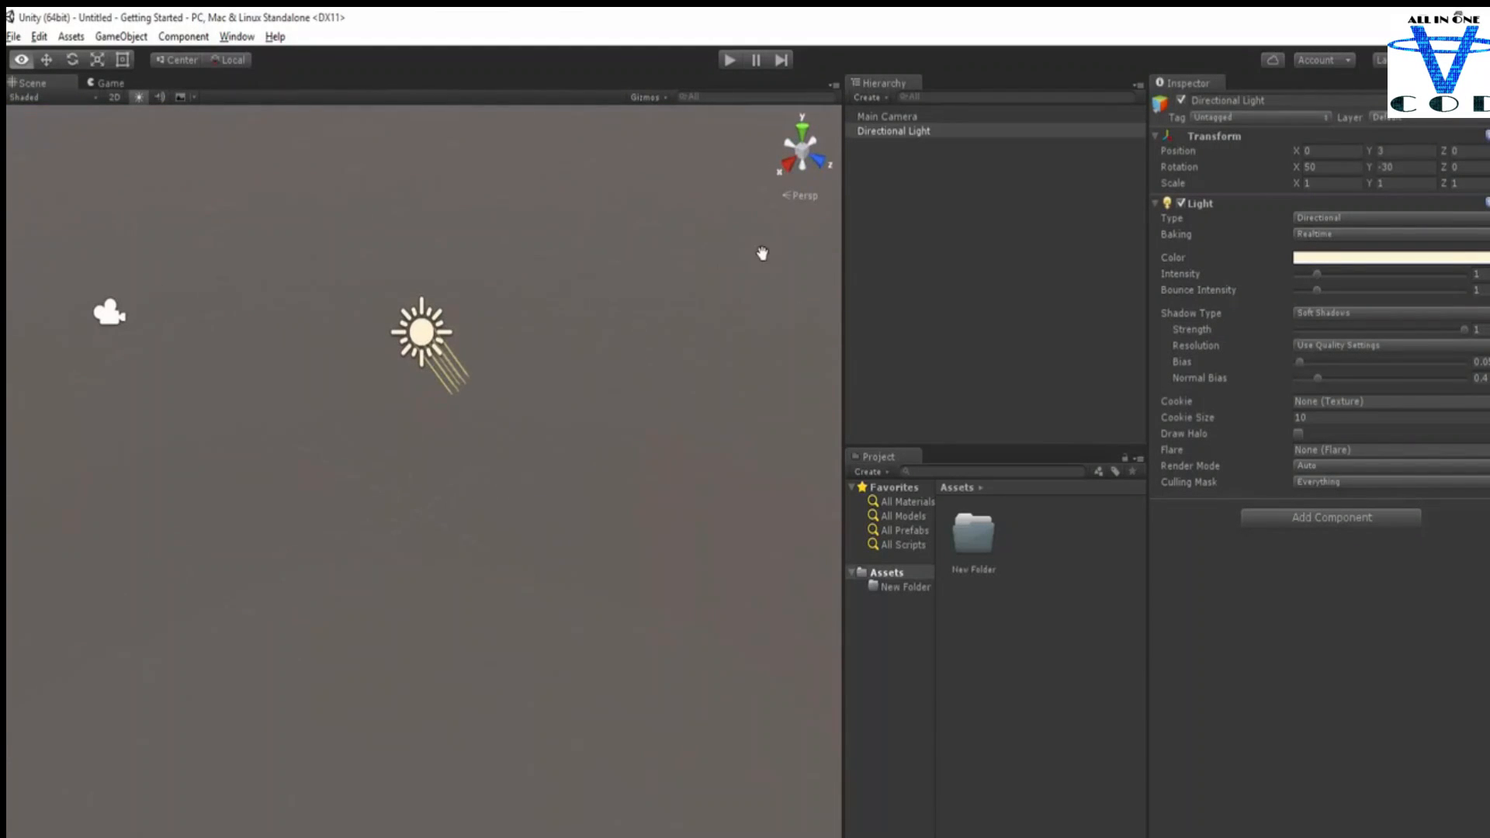
pyautogui.click(887, 117)
pyautogui.keyDown('alt'); pyautogui.moveTo(247, 484); pyautogui.dragTo(526, 274); pyautogui.keyUp('alt')
pyautogui.keyDown('alt'); pyautogui.moveTo(429, 483); pyautogui.dragTo(298, 482); pyautogui.keyUp('alt')
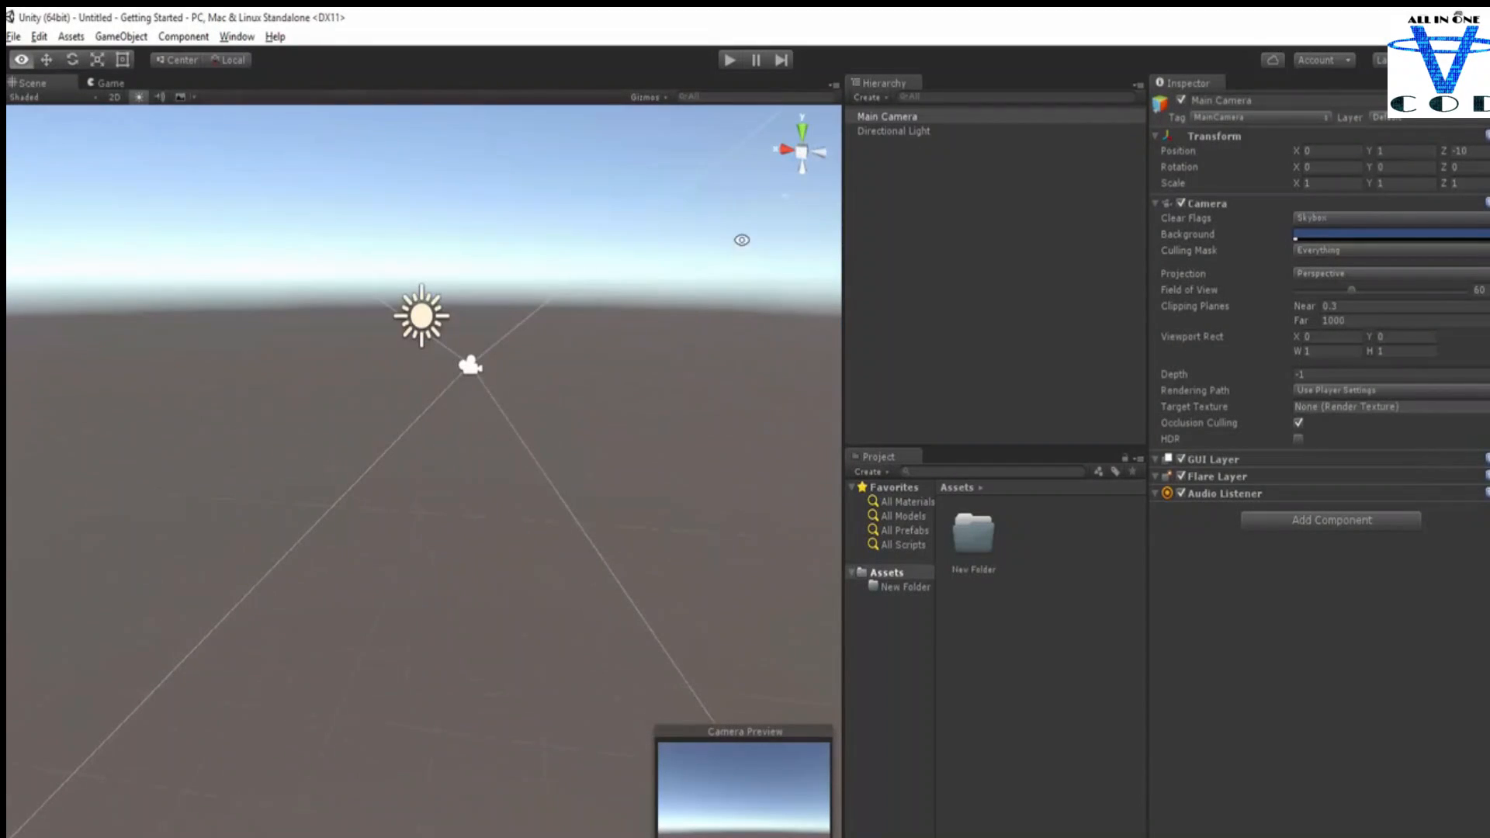
pyautogui.doubleClick(887, 116)
pyautogui.keyDown('alt'); pyautogui.moveTo(325, 593); pyautogui.dragTo(399, 378); pyautogui.keyUp('alt')
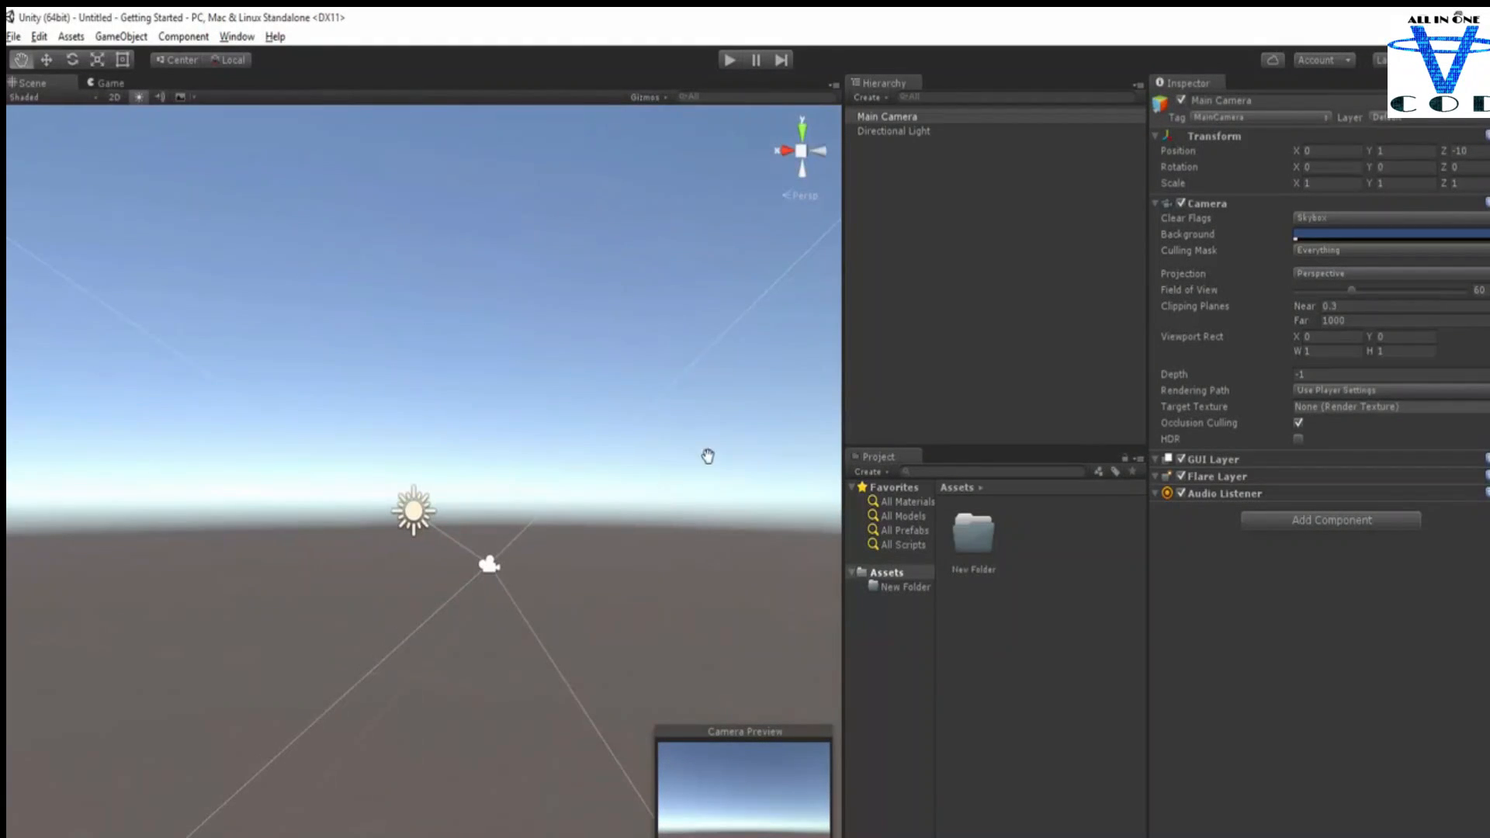
pyautogui.keyDown('alt'); pyautogui.moveTo(515, 376); pyautogui.dragTo(254, 409); pyautogui.keyUp('alt')
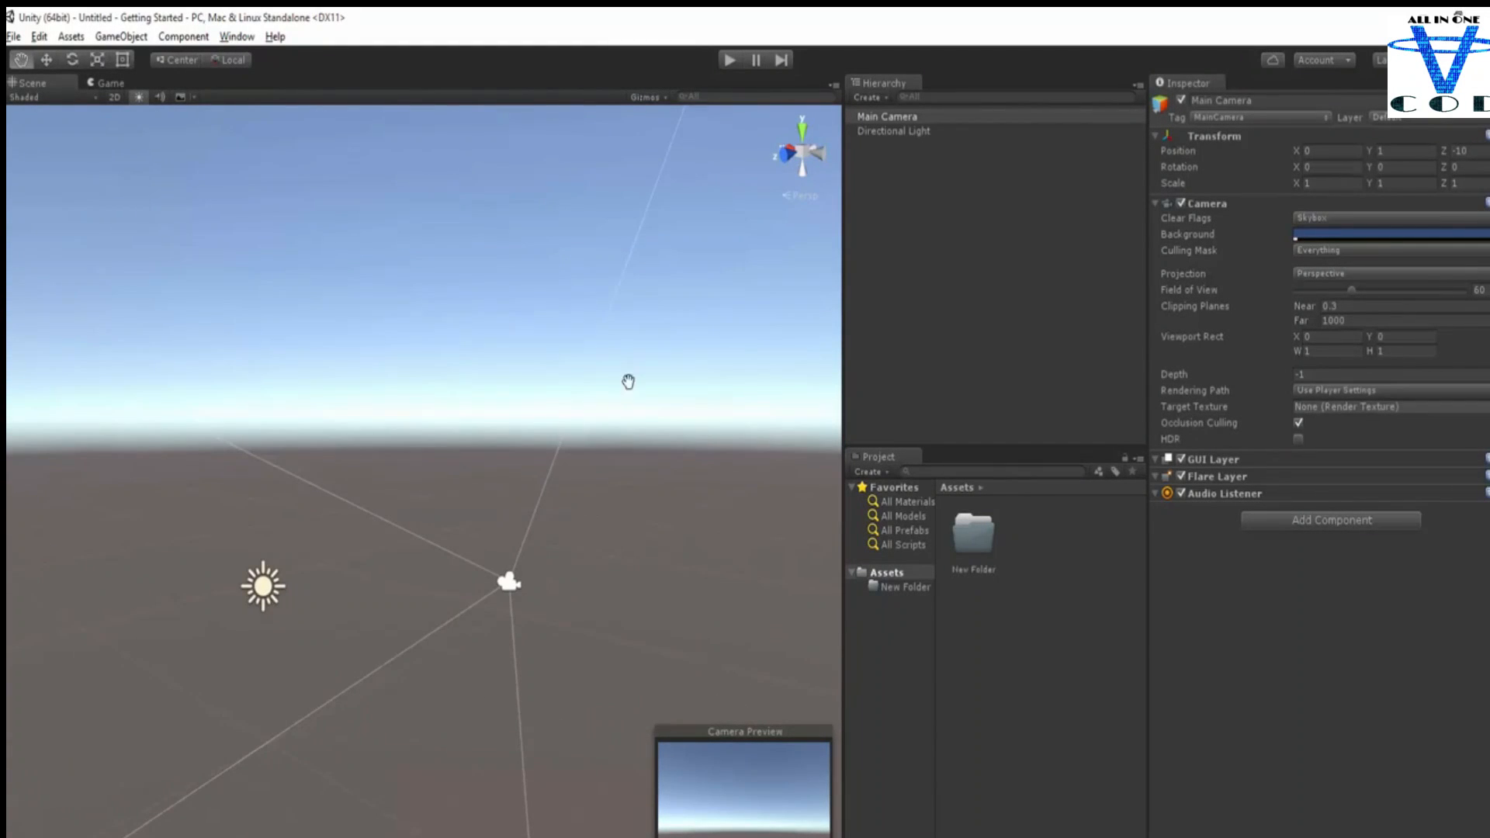
pyautogui.moveTo(346, 582); pyautogui.dragTo(687, 390)
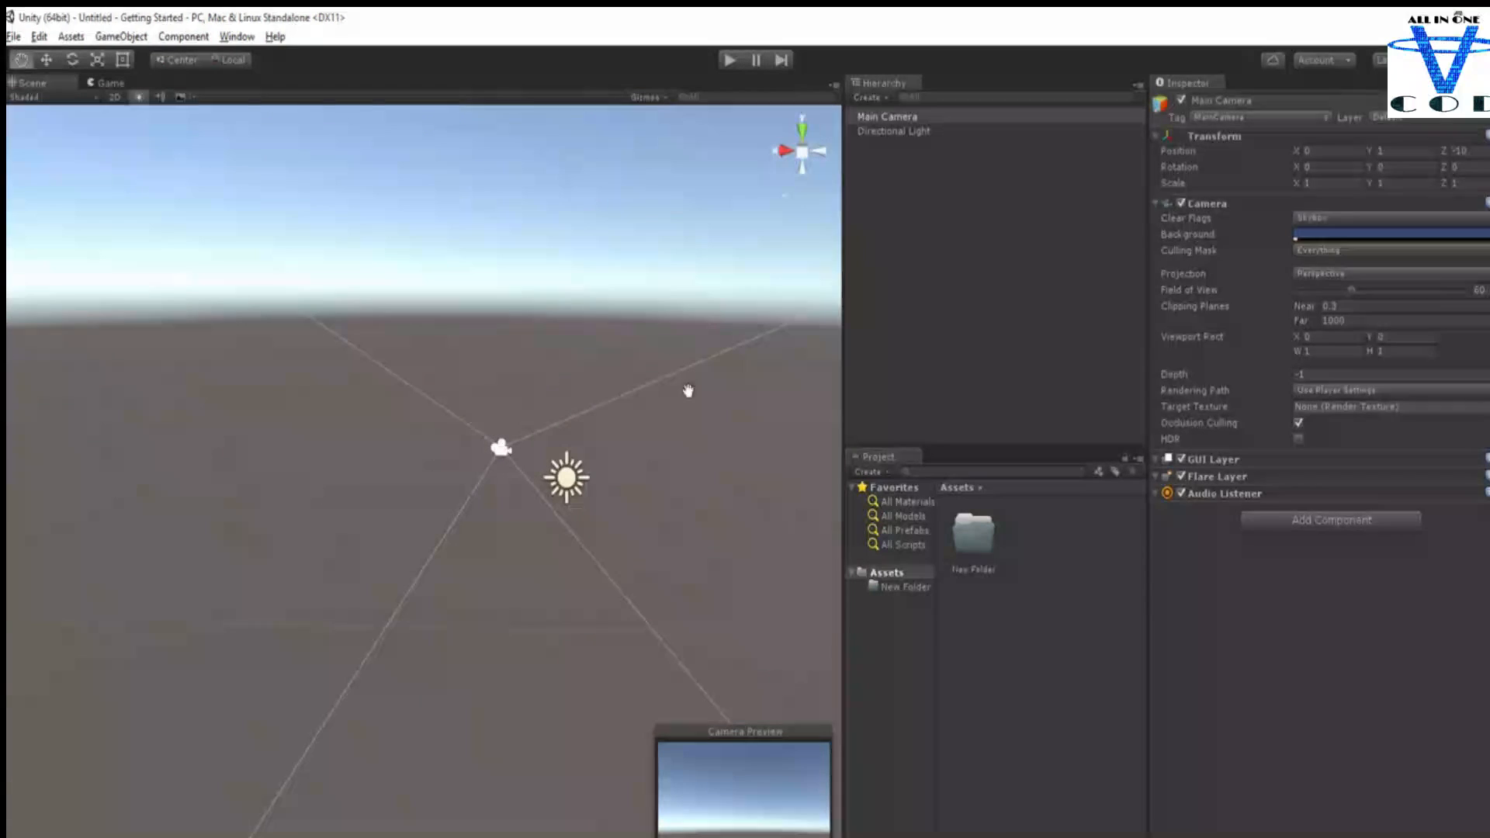
# - Focus the Scene view on the Directional Light and practise panning, zooming and stepping through the scene around it
pyautogui.click(901, 145)
pyautogui.doubleClick(893, 132)
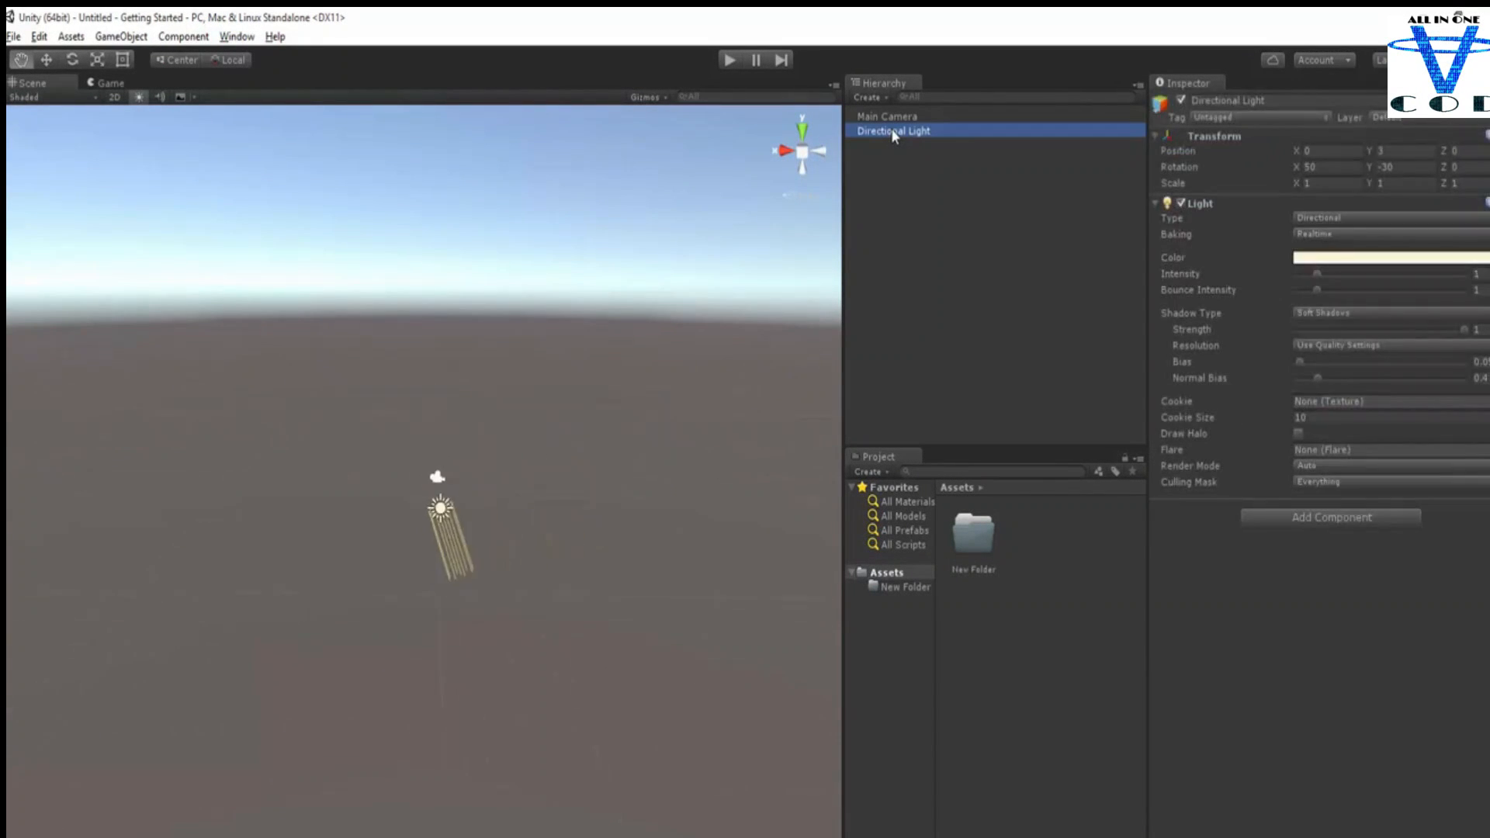
pyautogui.moveTo(590, 305); pyautogui.dragTo(203, 400)
pyautogui.moveTo(337, 342); pyautogui.dragTo(316, 273)
pyautogui.moveTo(227, 386); pyautogui.dragTo(403, 304)
pyautogui.scroll(5, 518, 299)
pyautogui.scroll(-6, 517, 299)
pyautogui.press('Up')
pyautogui.press('Right')
pyautogui.press('Up')
pyautogui.press('Left')
pyautogui.press('Left')
pyautogui.press('Right')
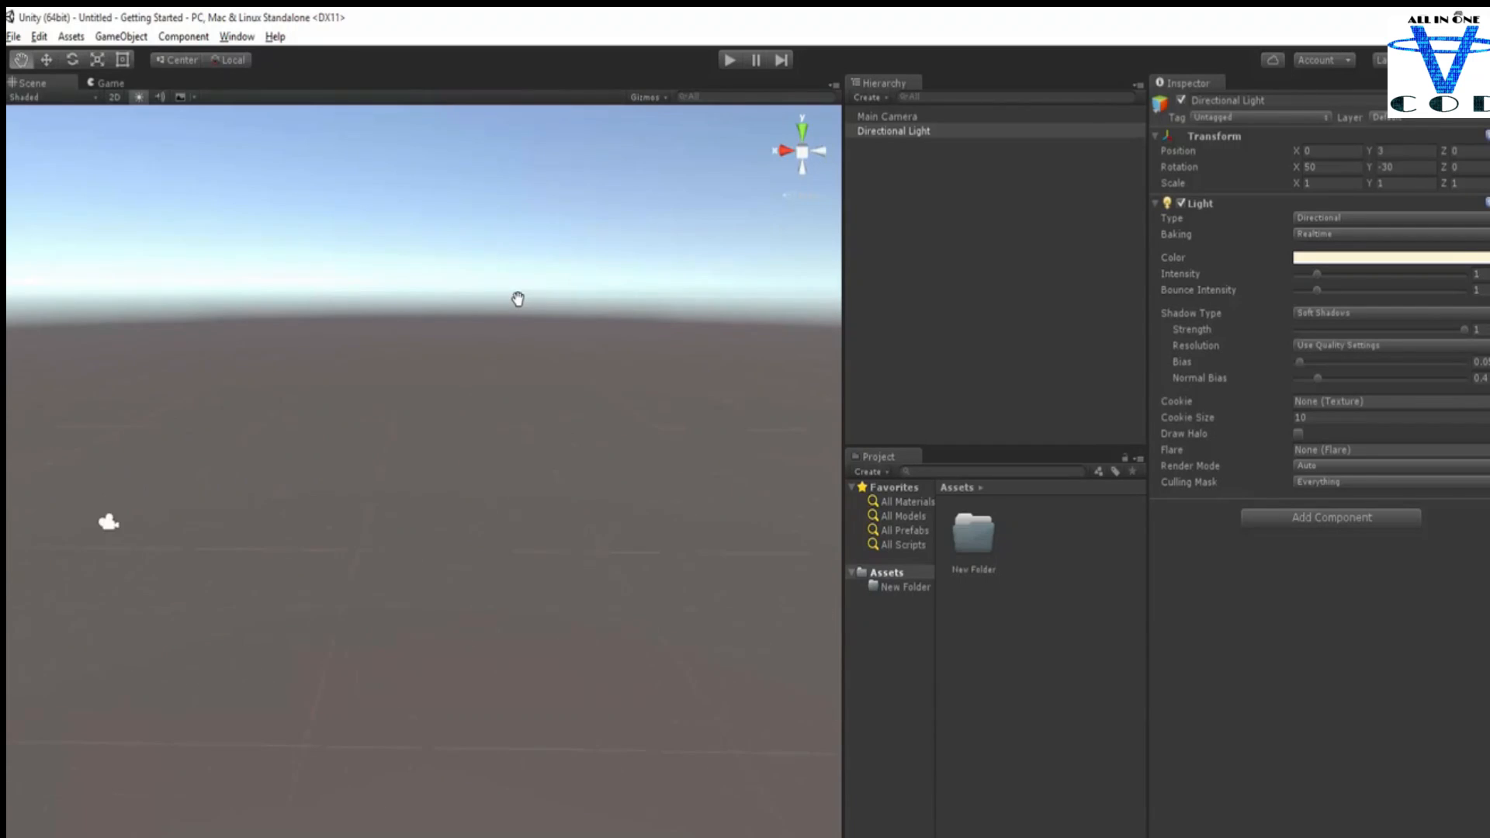
pyautogui.moveTo(486, 346); pyautogui.dragTo(717, 379)
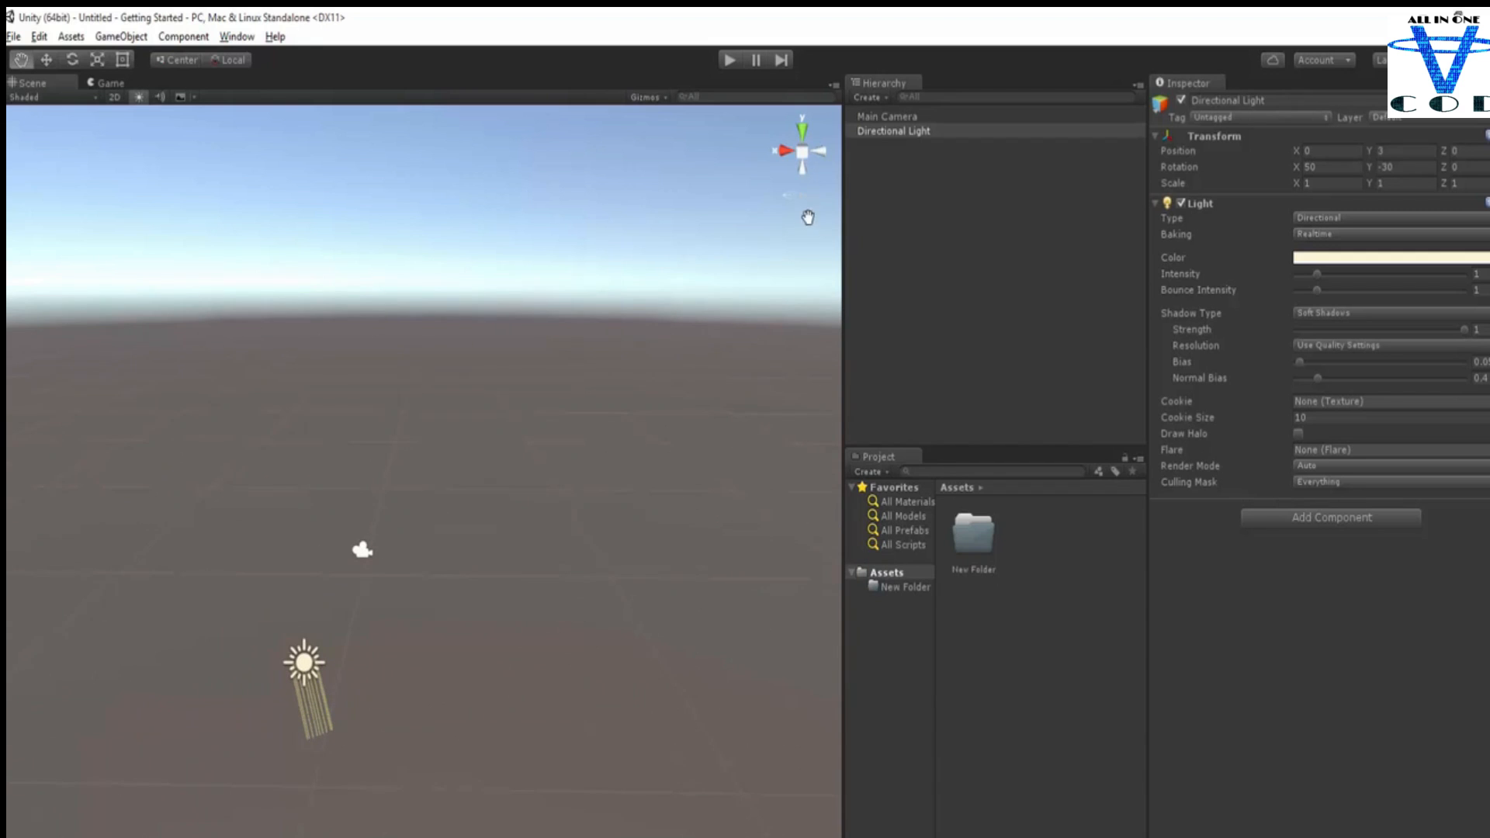
# - Orbit around the scene with the Main Camera selected, and examine the Directional Light from several angles, reframing it in the Scene view
pyautogui.click(922, 116)
pyautogui.keyDown('alt'); pyautogui.moveTo(515, 509); pyautogui.dragTo(1327, 451); pyautogui.keyUp('alt')
pyautogui.keyDown('alt'); pyautogui.moveTo(721, 277); pyautogui.dragTo(612, 590); pyautogui.keyUp('alt')
pyautogui.doubleClick(938, 128)
pyautogui.keyDown('alt'); pyautogui.moveTo(536, 434); pyautogui.dragTo(522, 267); pyautogui.keyUp('alt')
pyautogui.scroll(5, 505, 682)
pyautogui.keyDown('alt'); pyautogui.moveTo(585, 475); pyautogui.dragTo(748, 433); pyautogui.keyUp('alt')
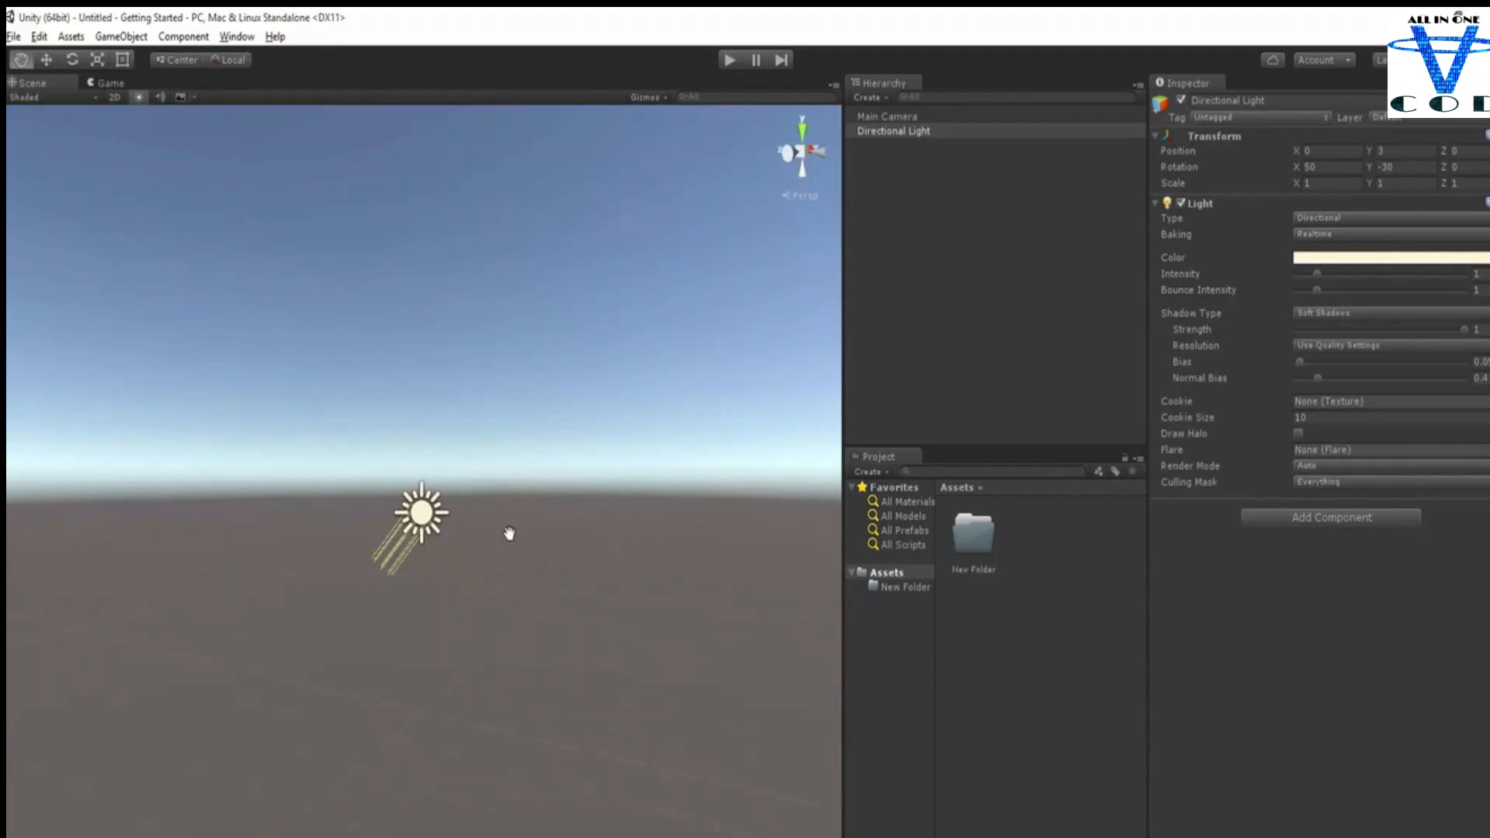
pyautogui.rightClick(907, 129)
pyautogui.click(439, 426)
pyautogui.keyDown('alt'); pyautogui.moveTo(372, 530); pyautogui.dragTo(419, 516); pyautogui.keyUp('alt')
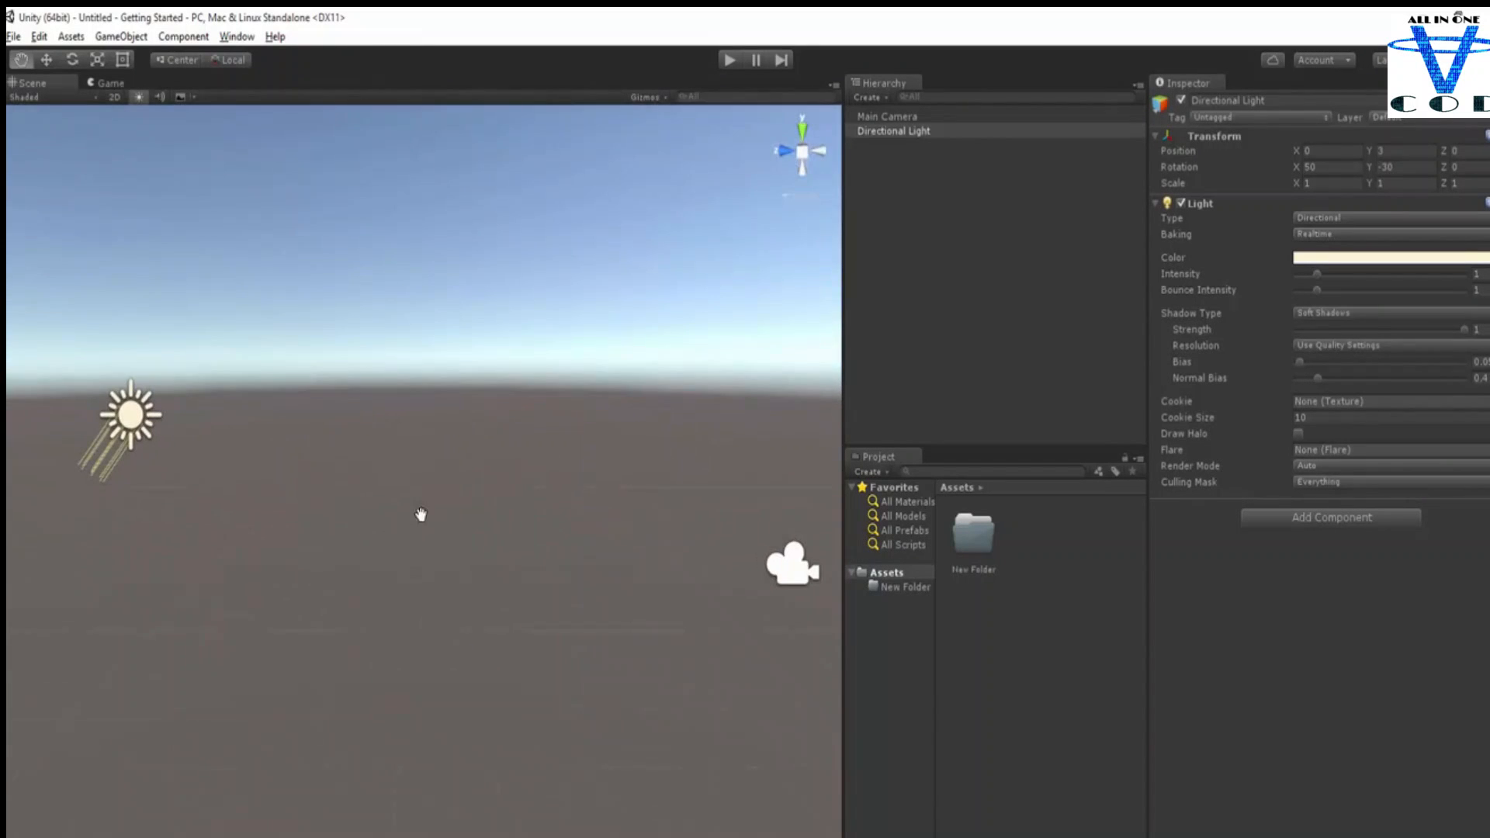
pyautogui.doubleClick(953, 130)
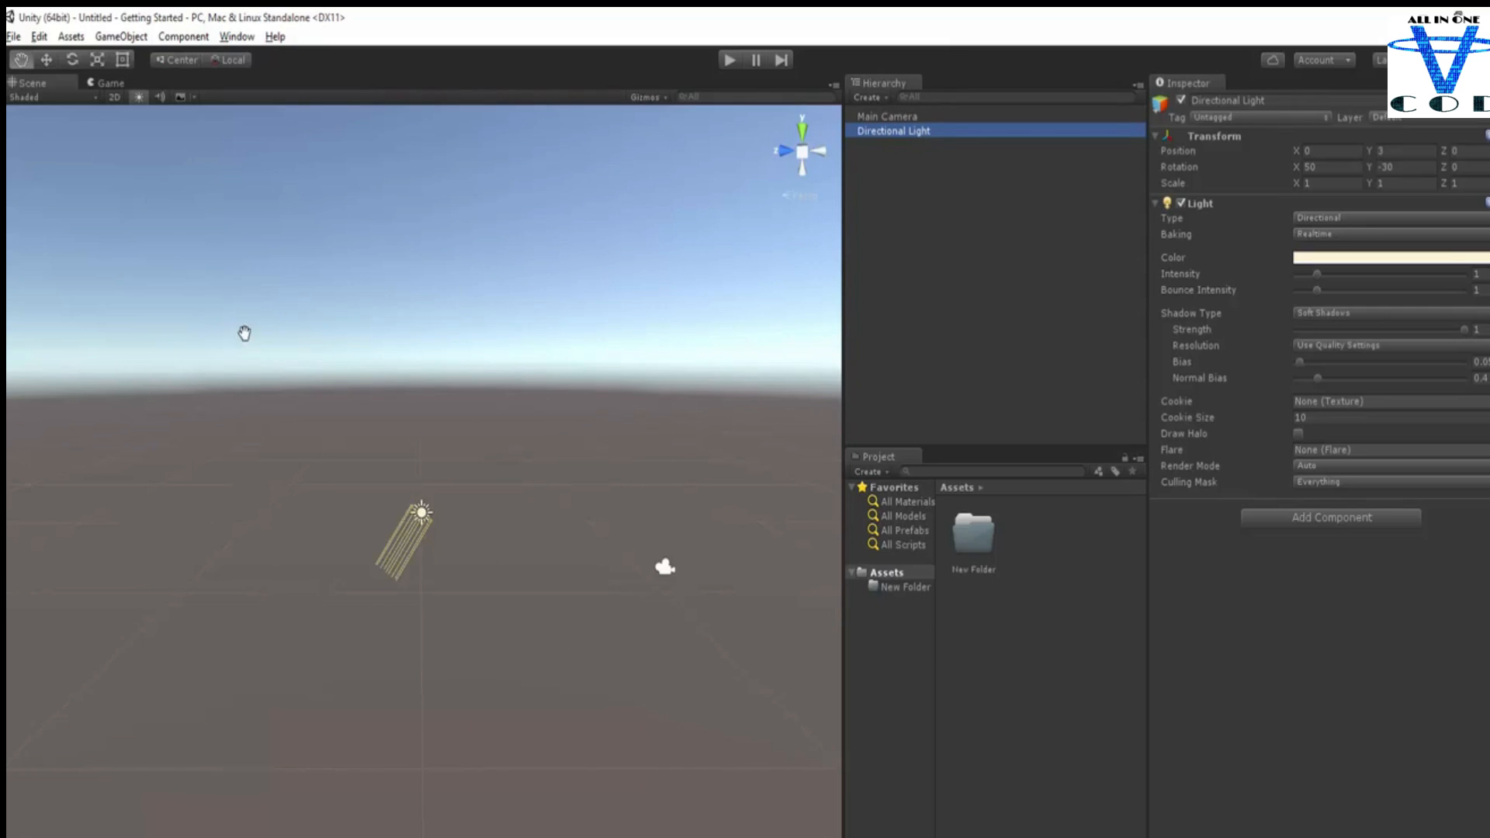
pyautogui.click(141, 98)
pyautogui.click(14, 37)
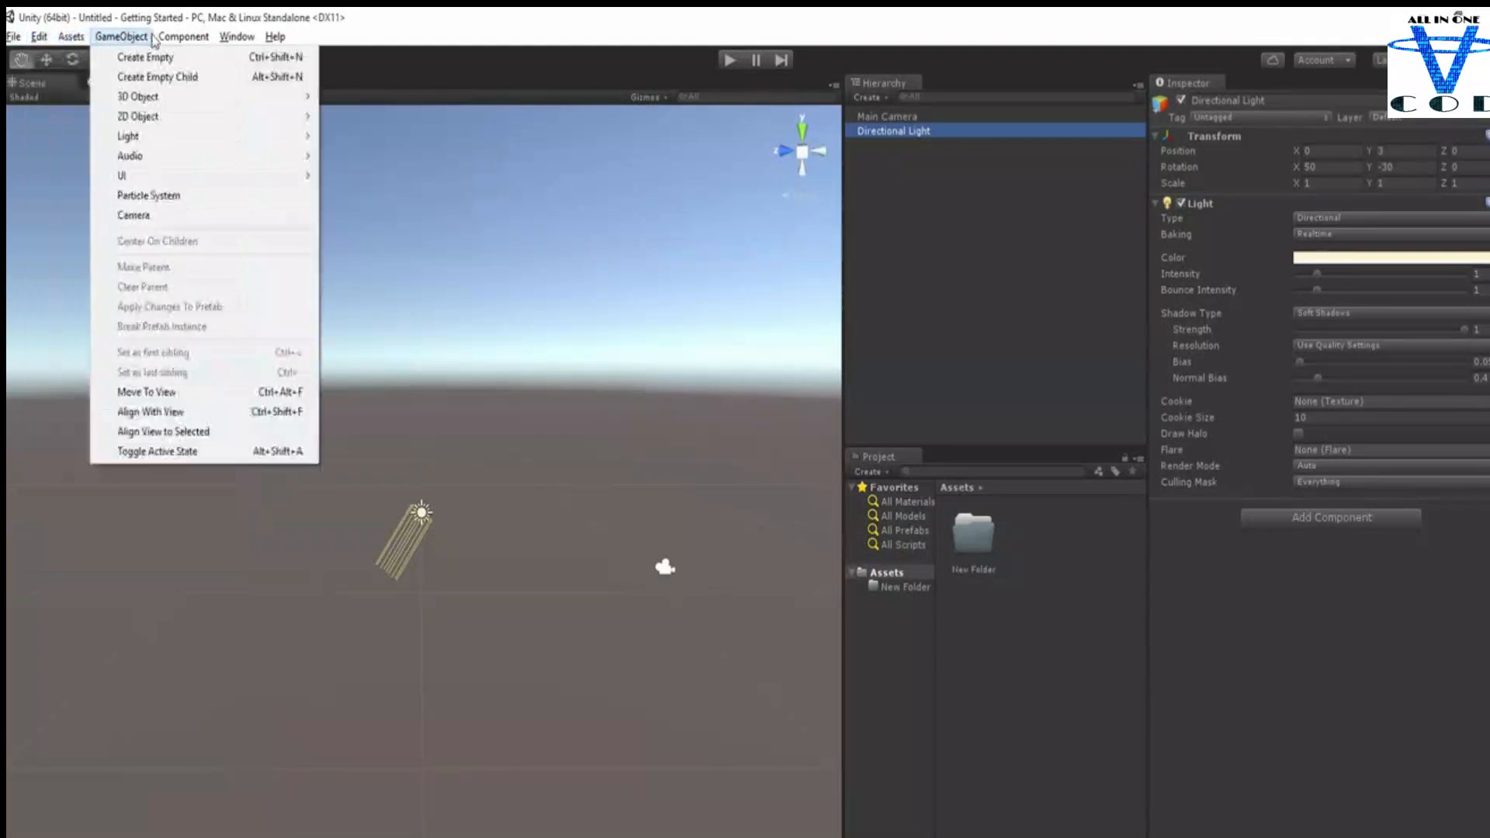
pyautogui.moveTo(147, 34)
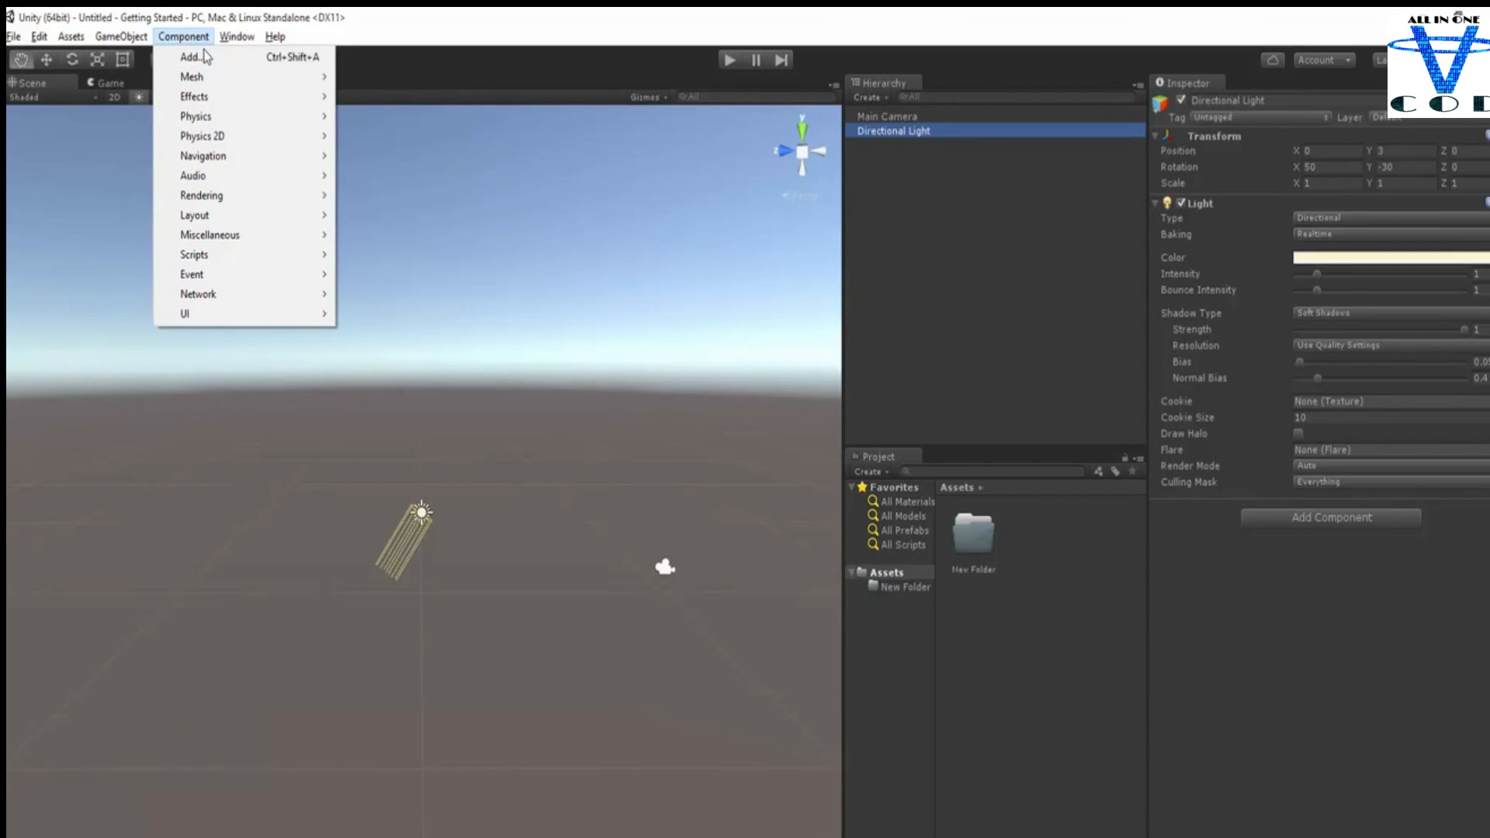
pyautogui.moveTo(206, 77)
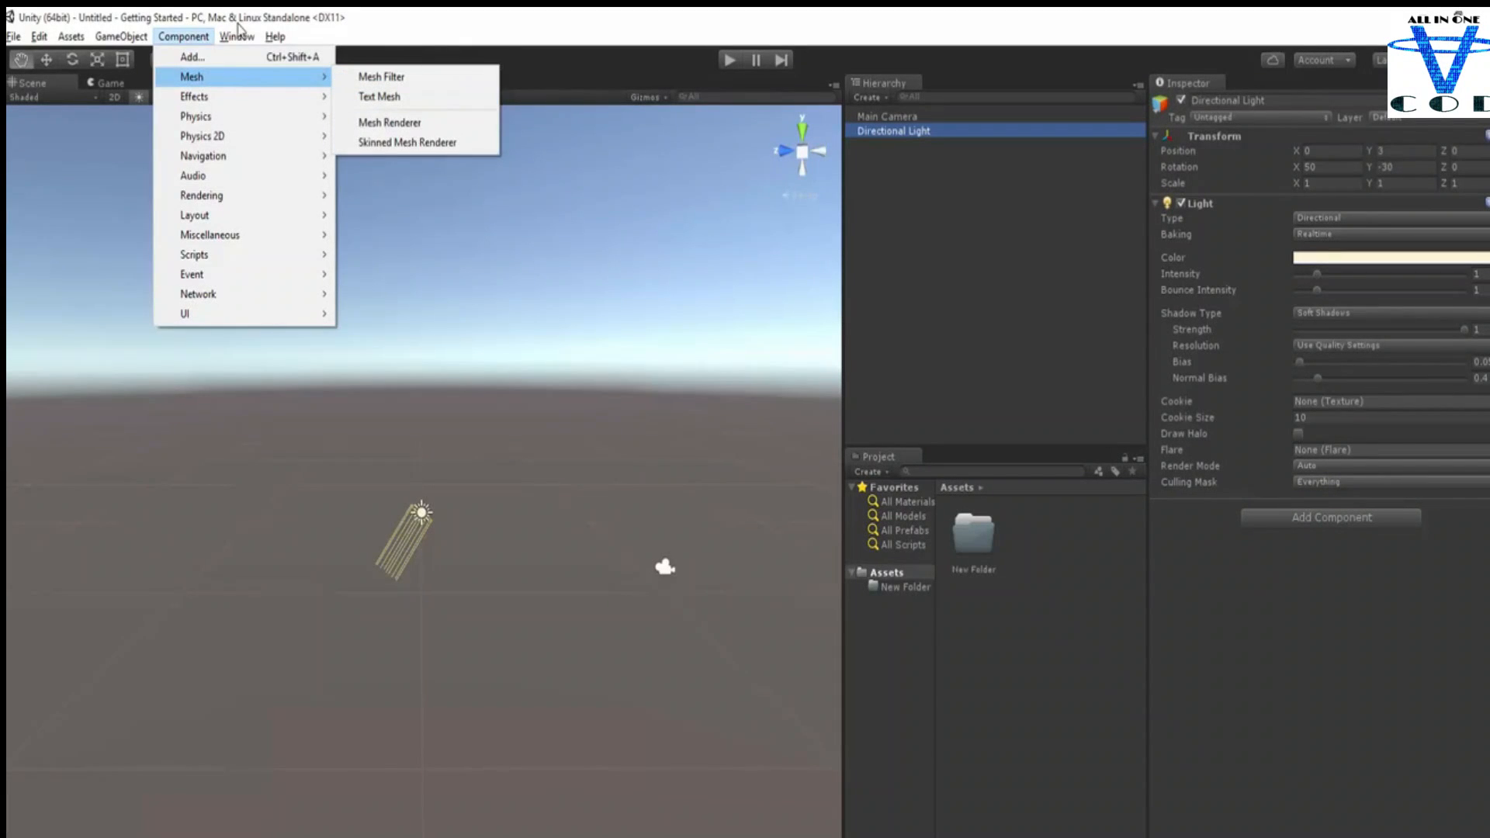
pyautogui.moveTo(237, 36)
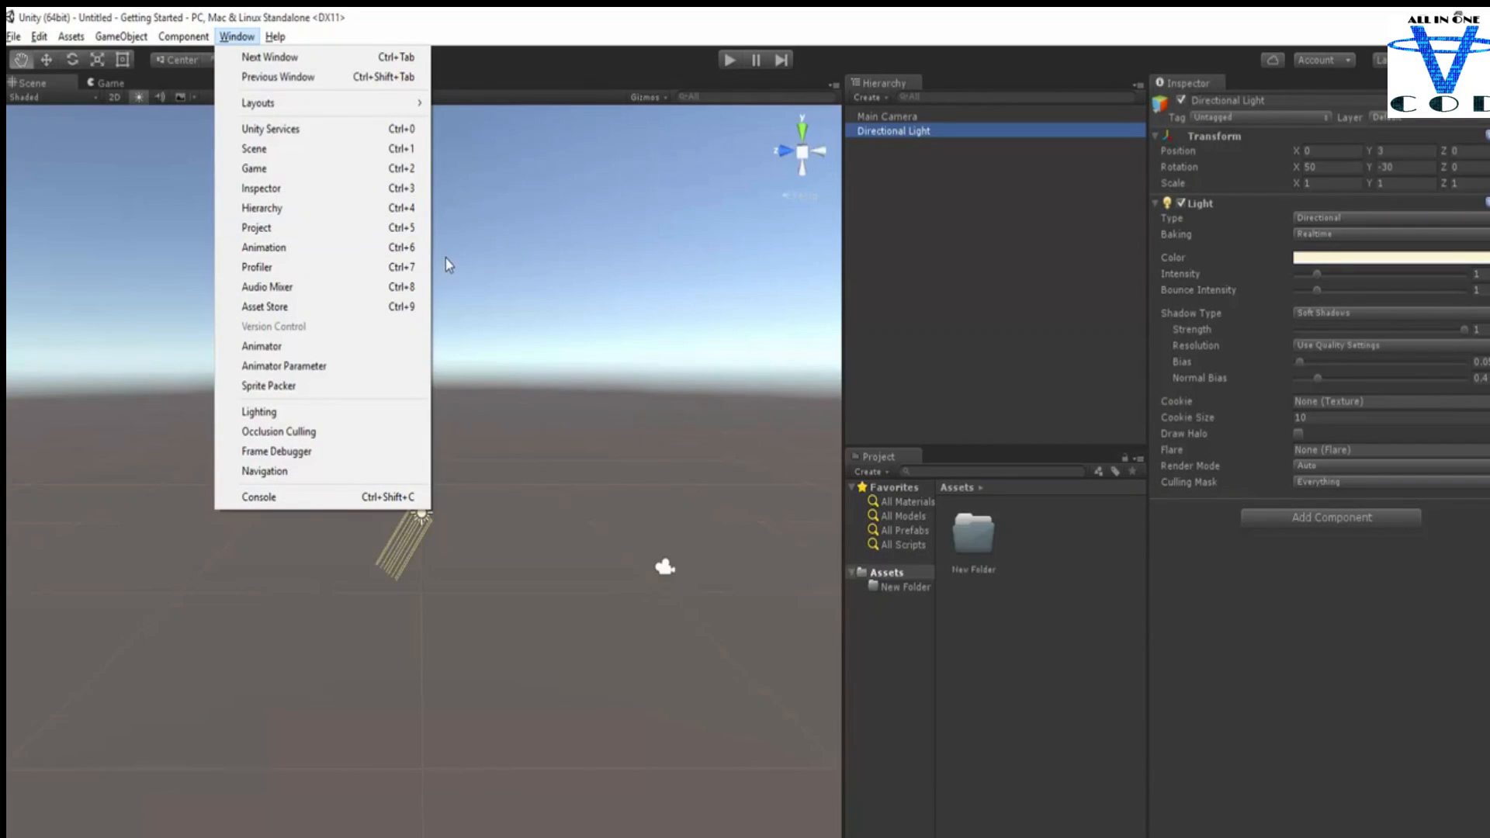
pyautogui.click(509, 236)
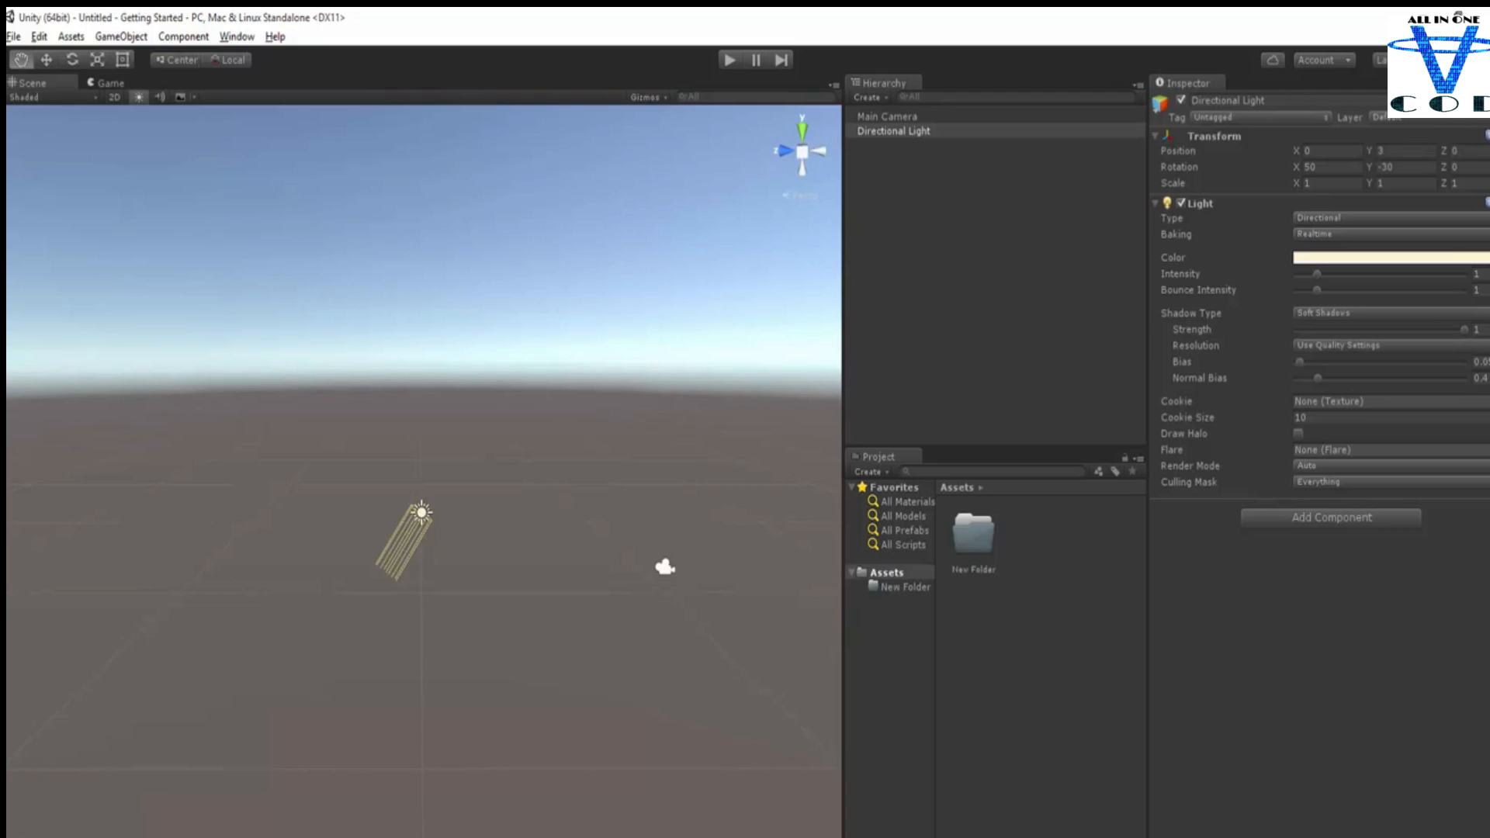
# - View the Unity Manual page for the Directional Light's Transform component, and close the browser to return to Unity
pyautogui.click(1488, 140)
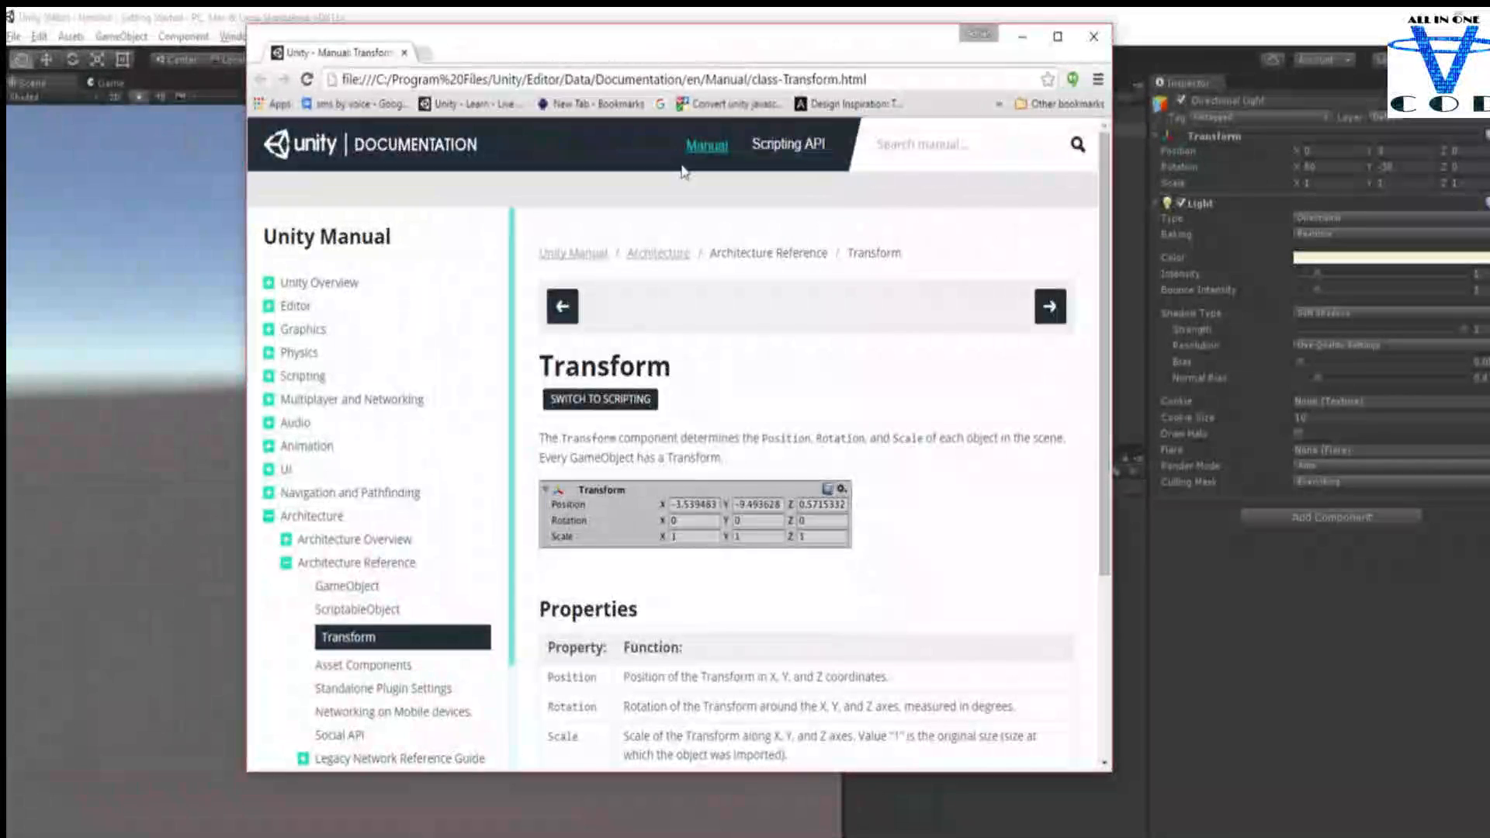
pyautogui.scroll(1, 755, 378)
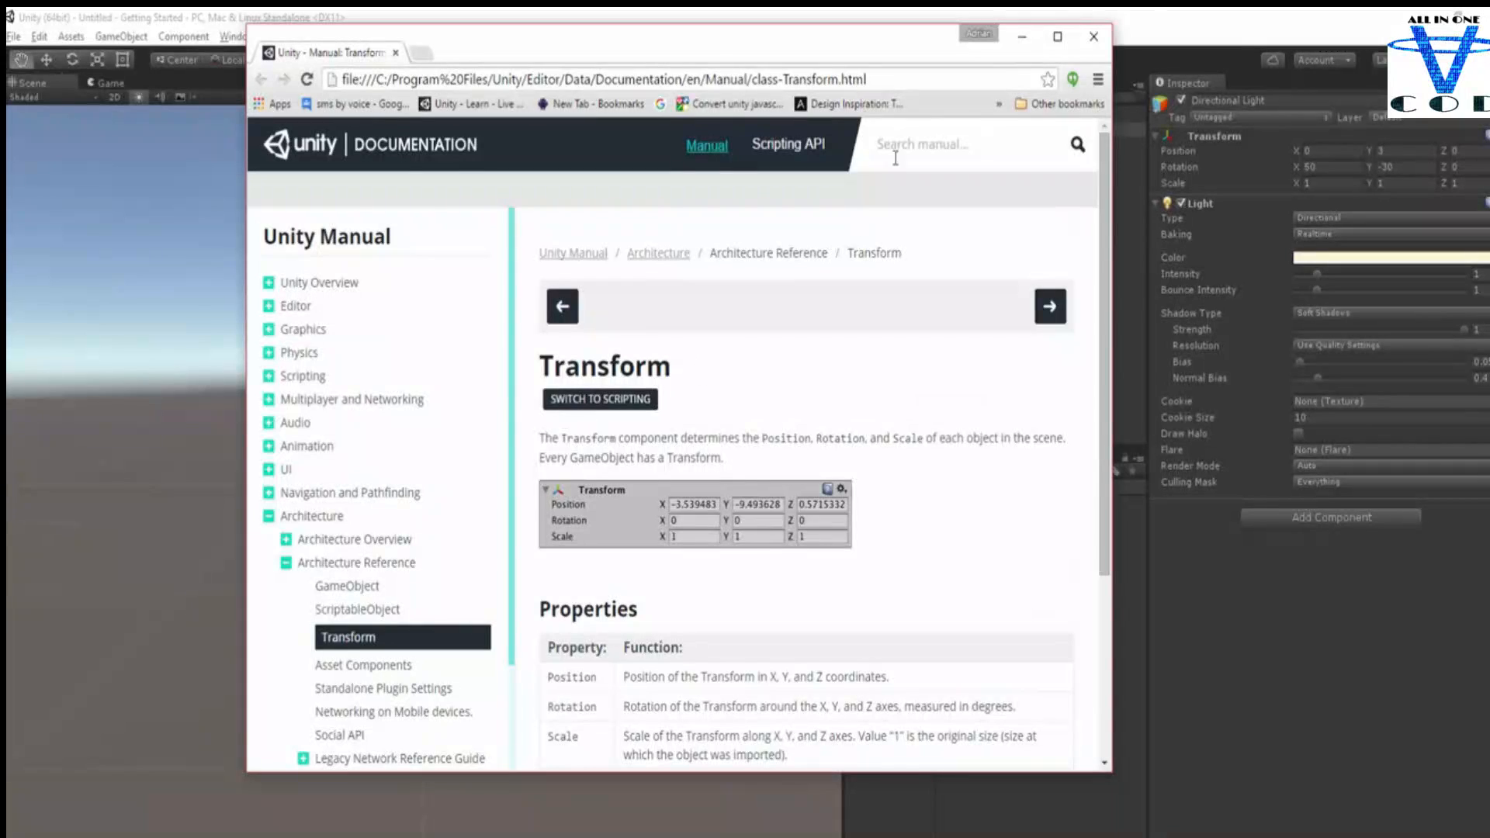
pyautogui.click(1094, 37)
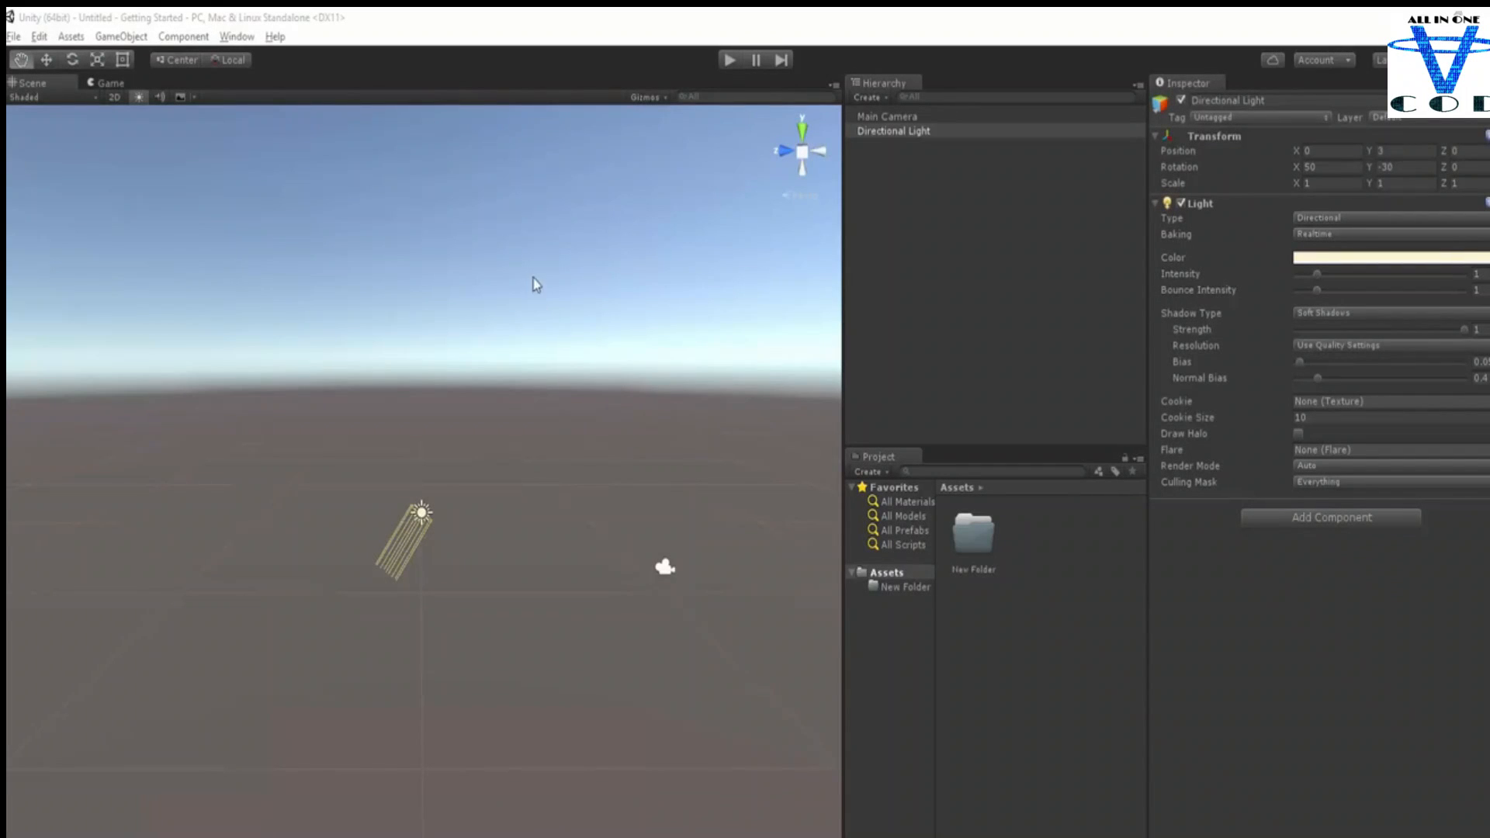
pyautogui.click(261, 234)
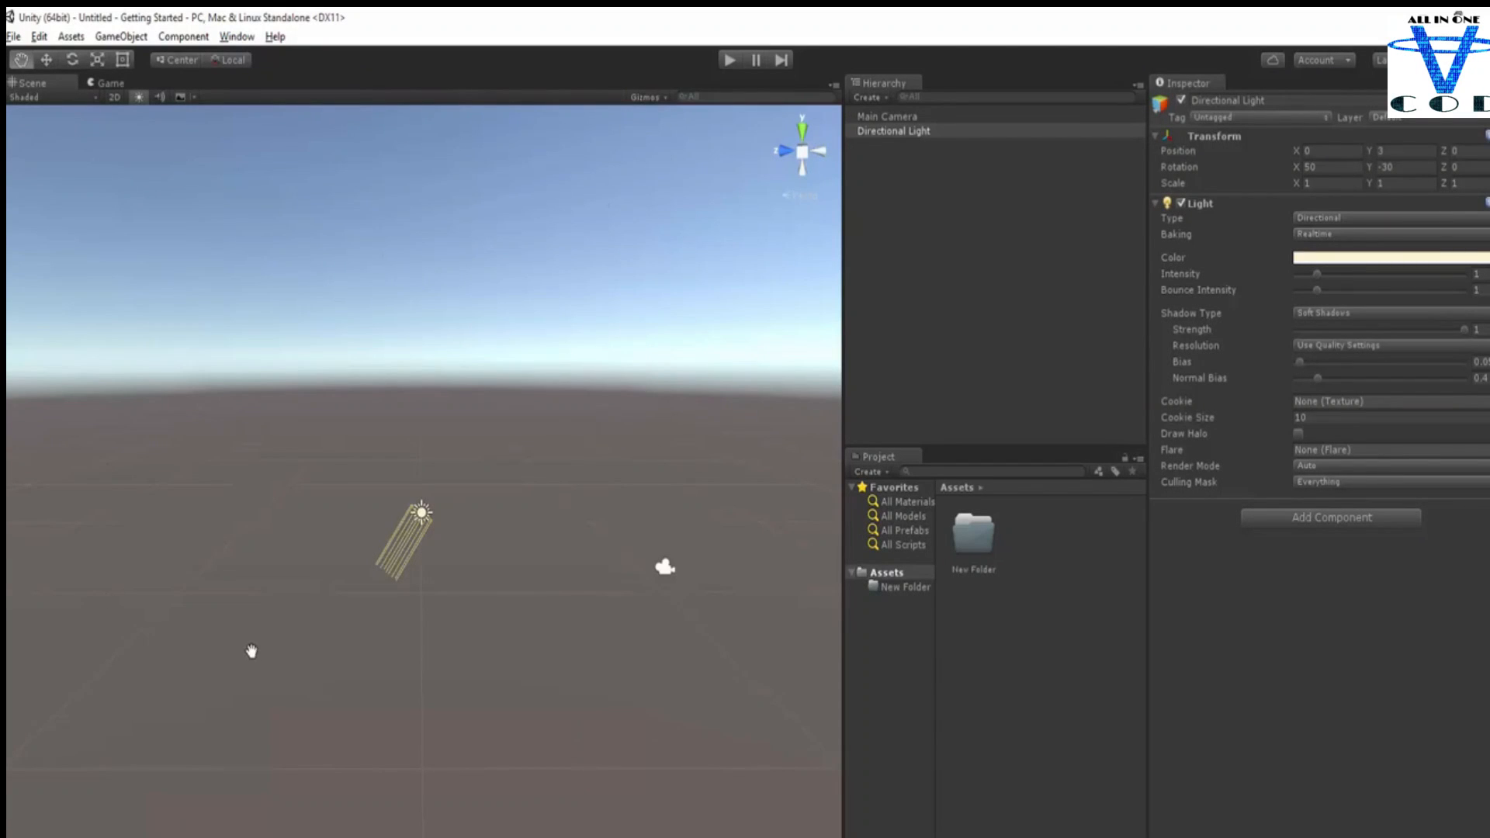
# - Create a new scene and save it as Test in the project's Assets folder
pyautogui.click(16, 37)
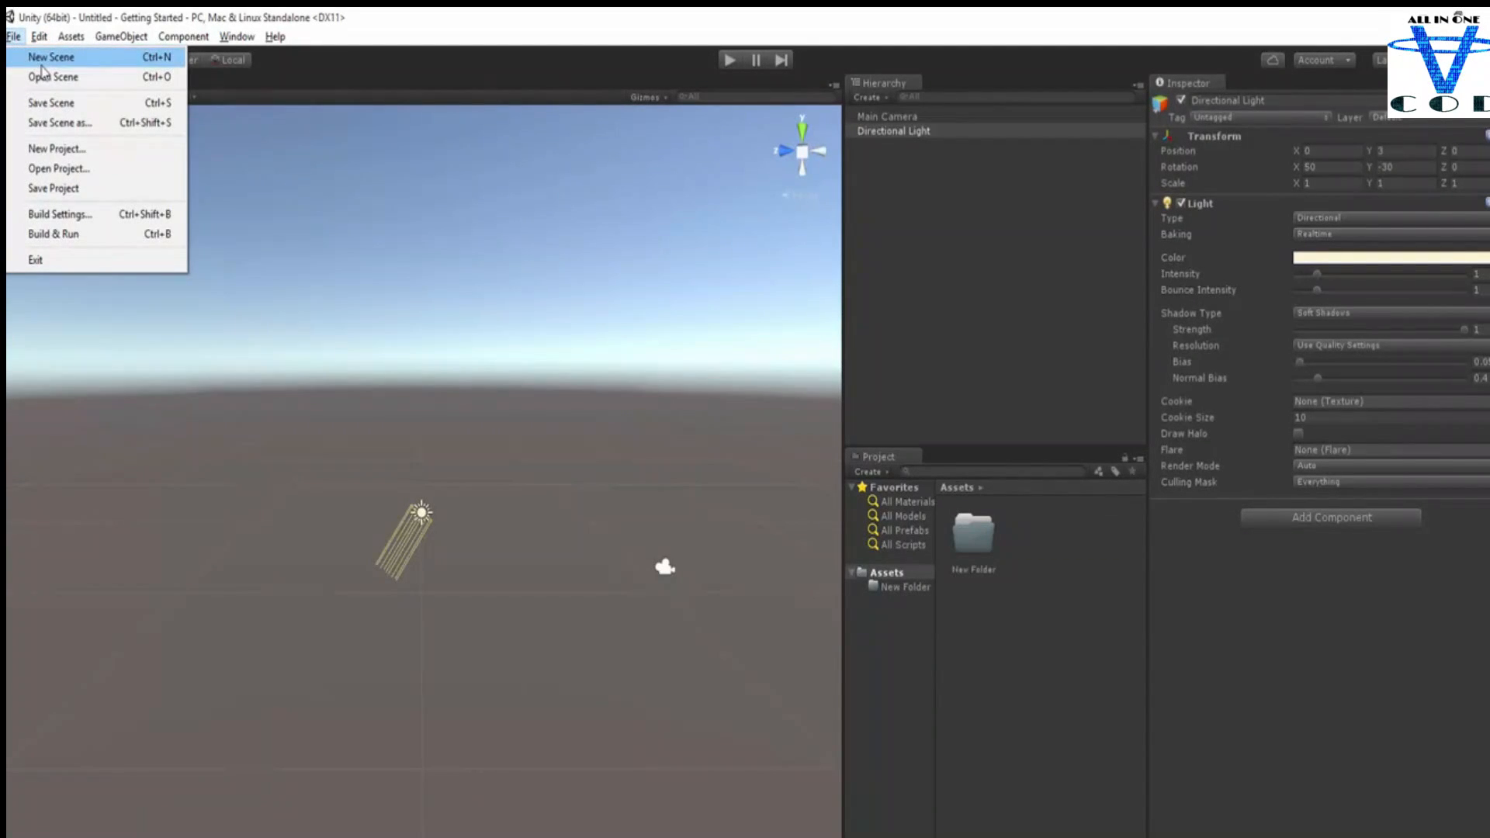
pyautogui.click(46, 58)
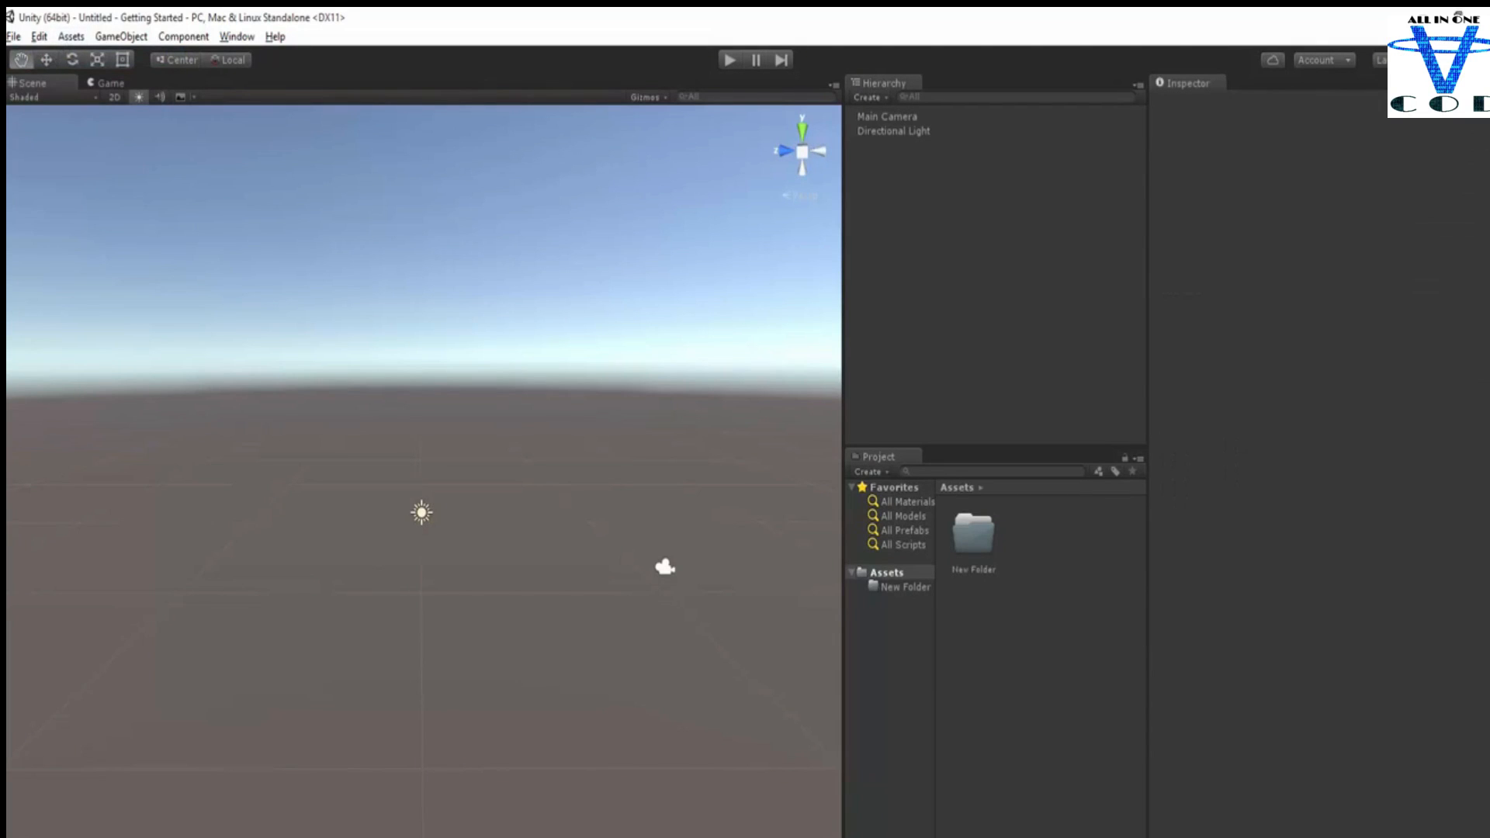
pyautogui.click(14, 37)
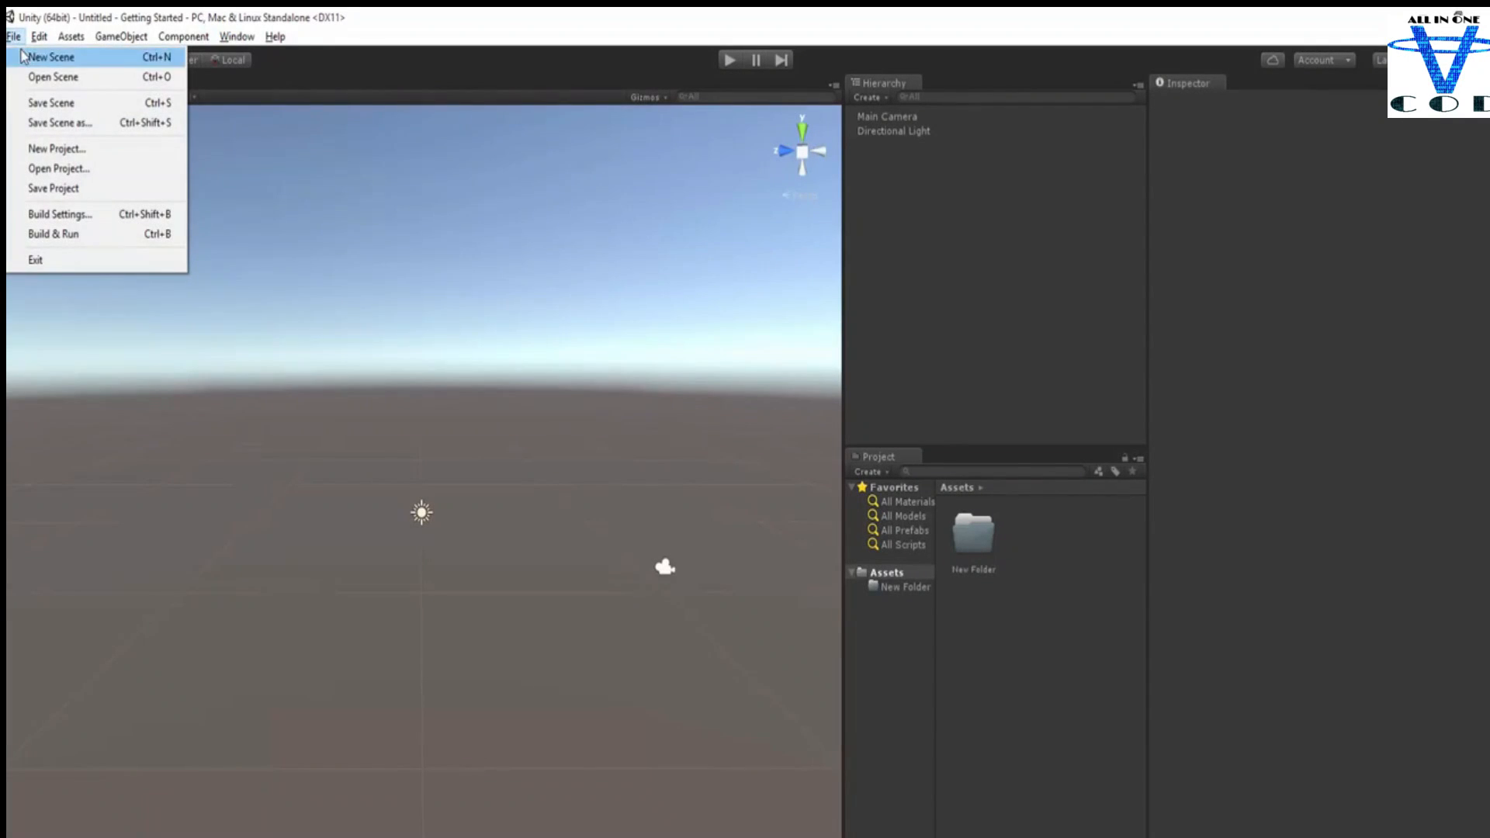
pyautogui.click(51, 105)
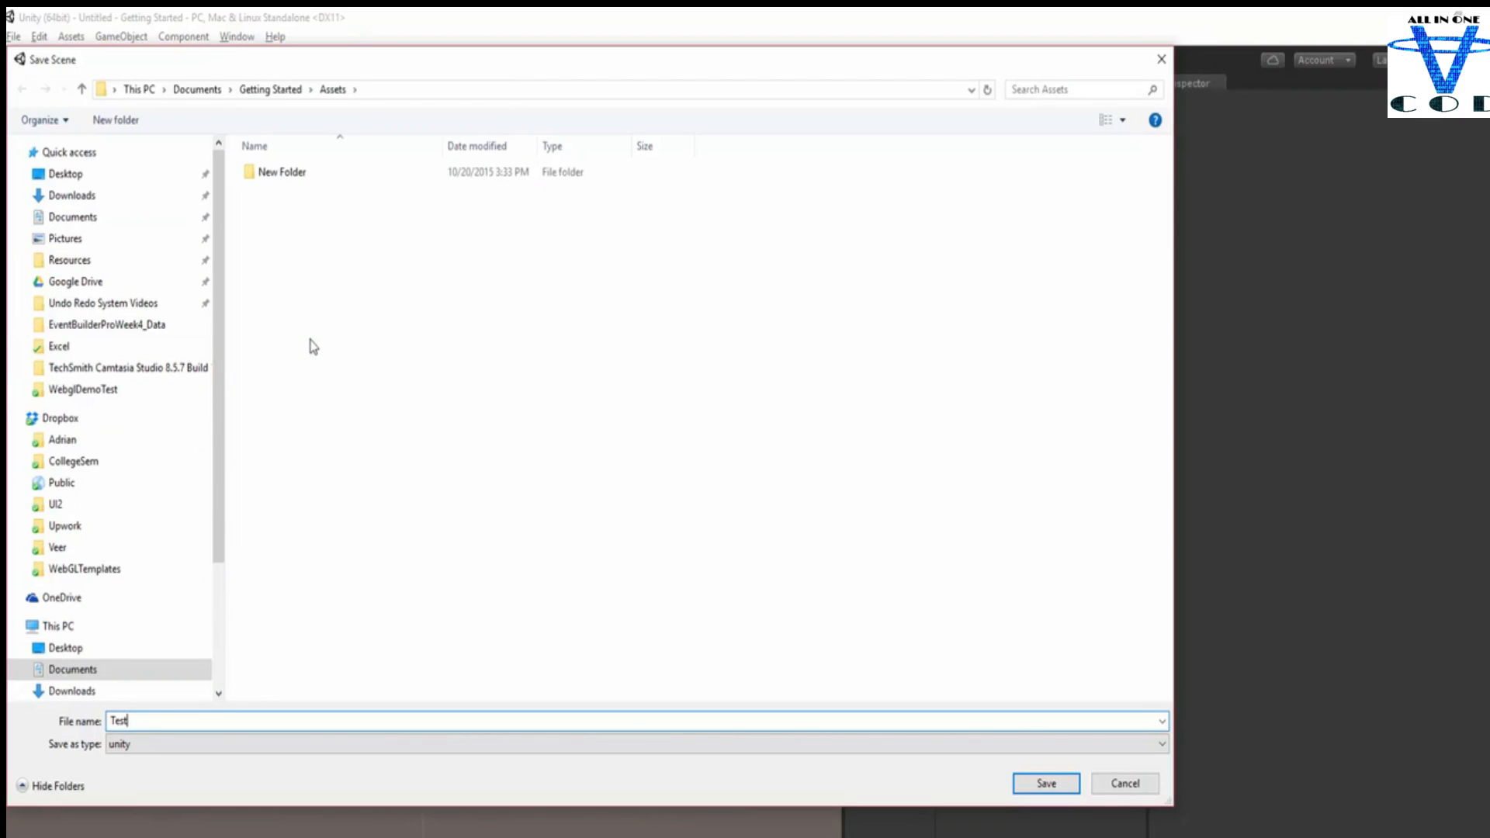
pyautogui.click(1046, 784)
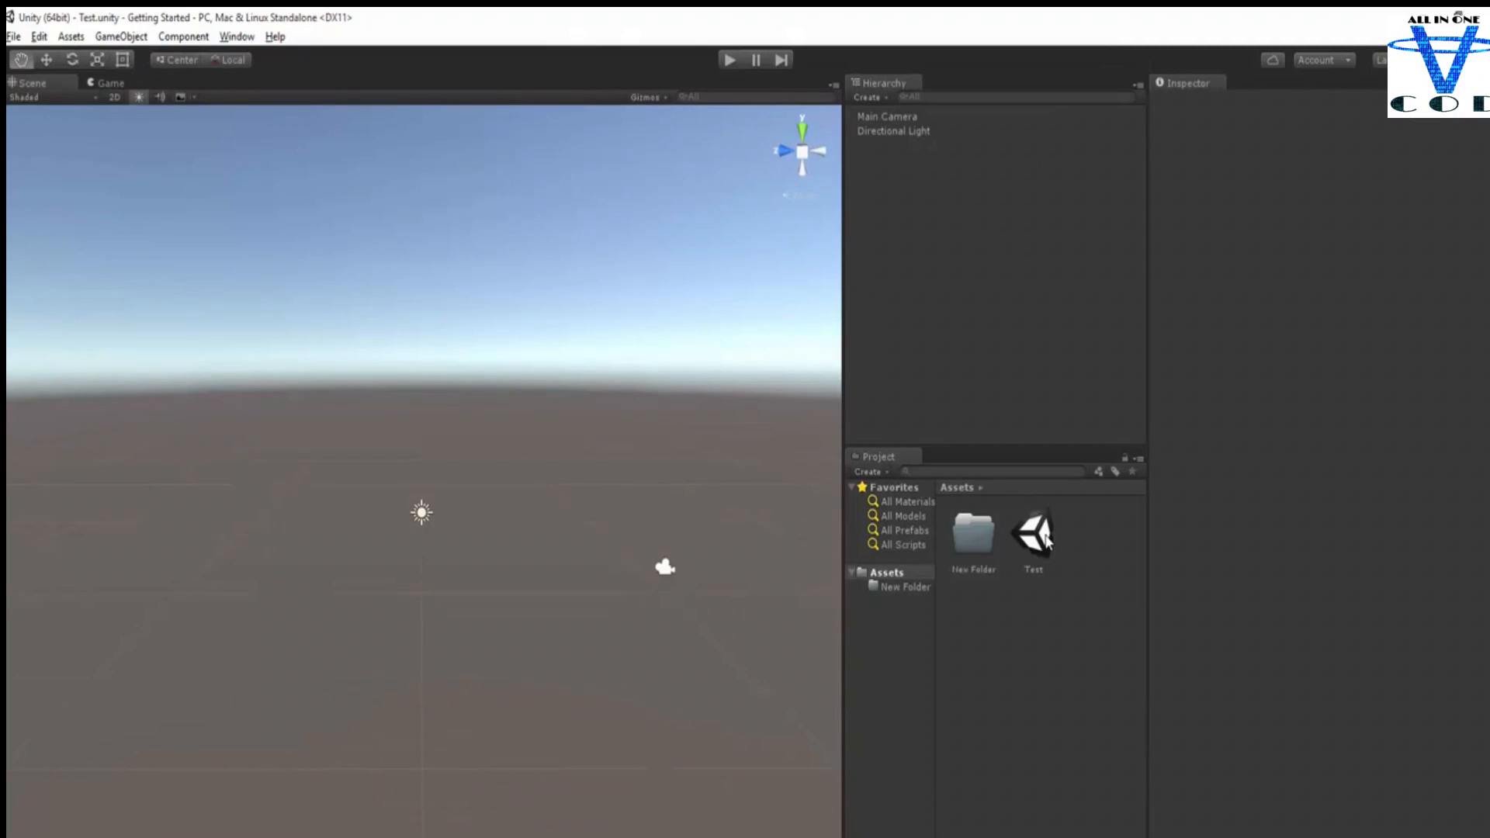
# - Select the Test scene asset and reduce the asset icons to a compact list in the Project view
pyautogui.click(1047, 542)
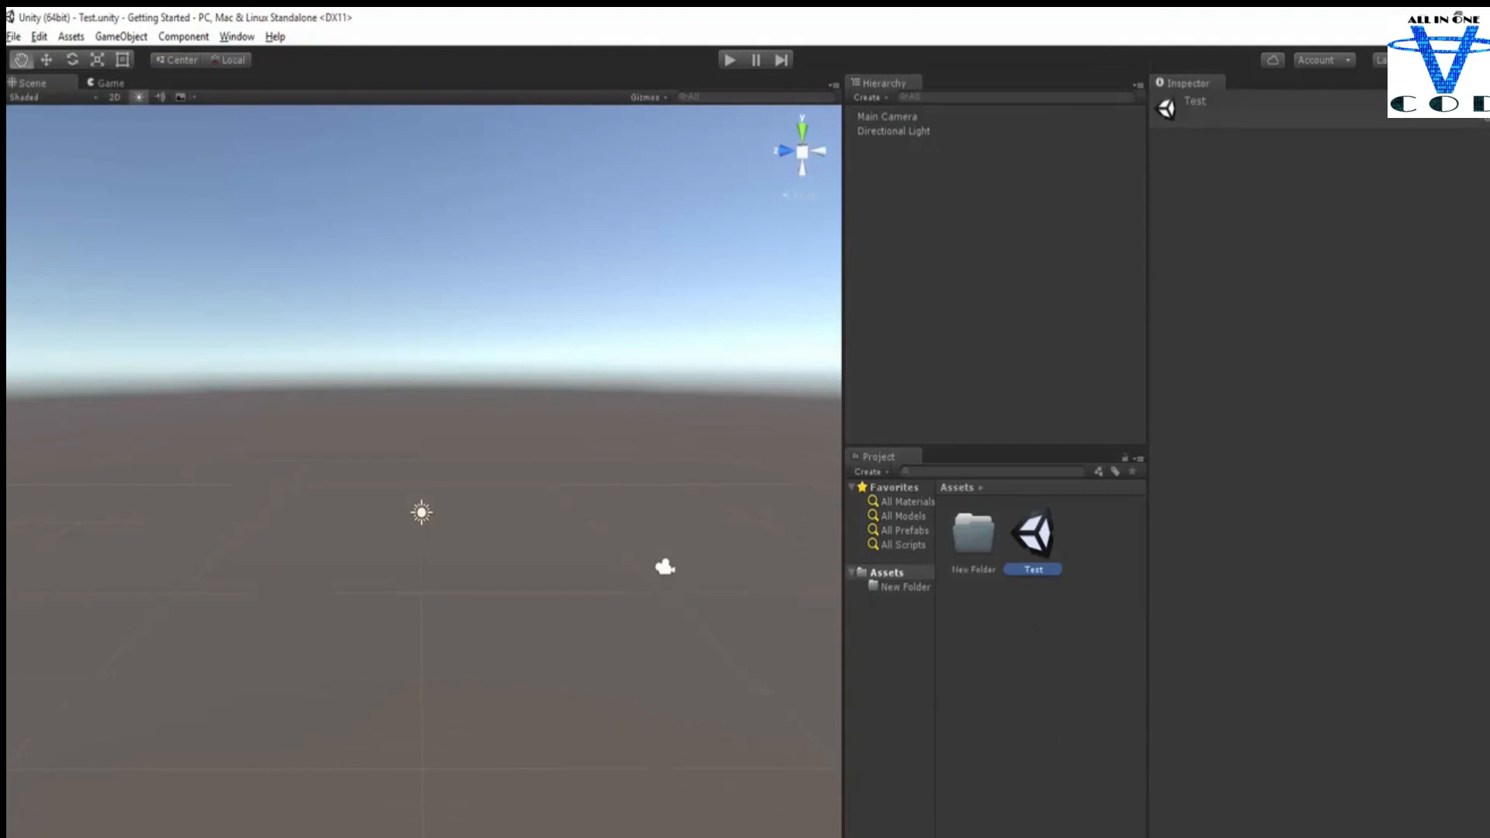
pyautogui.moveTo(1113, 836); pyautogui.dragTo(1084, 836)
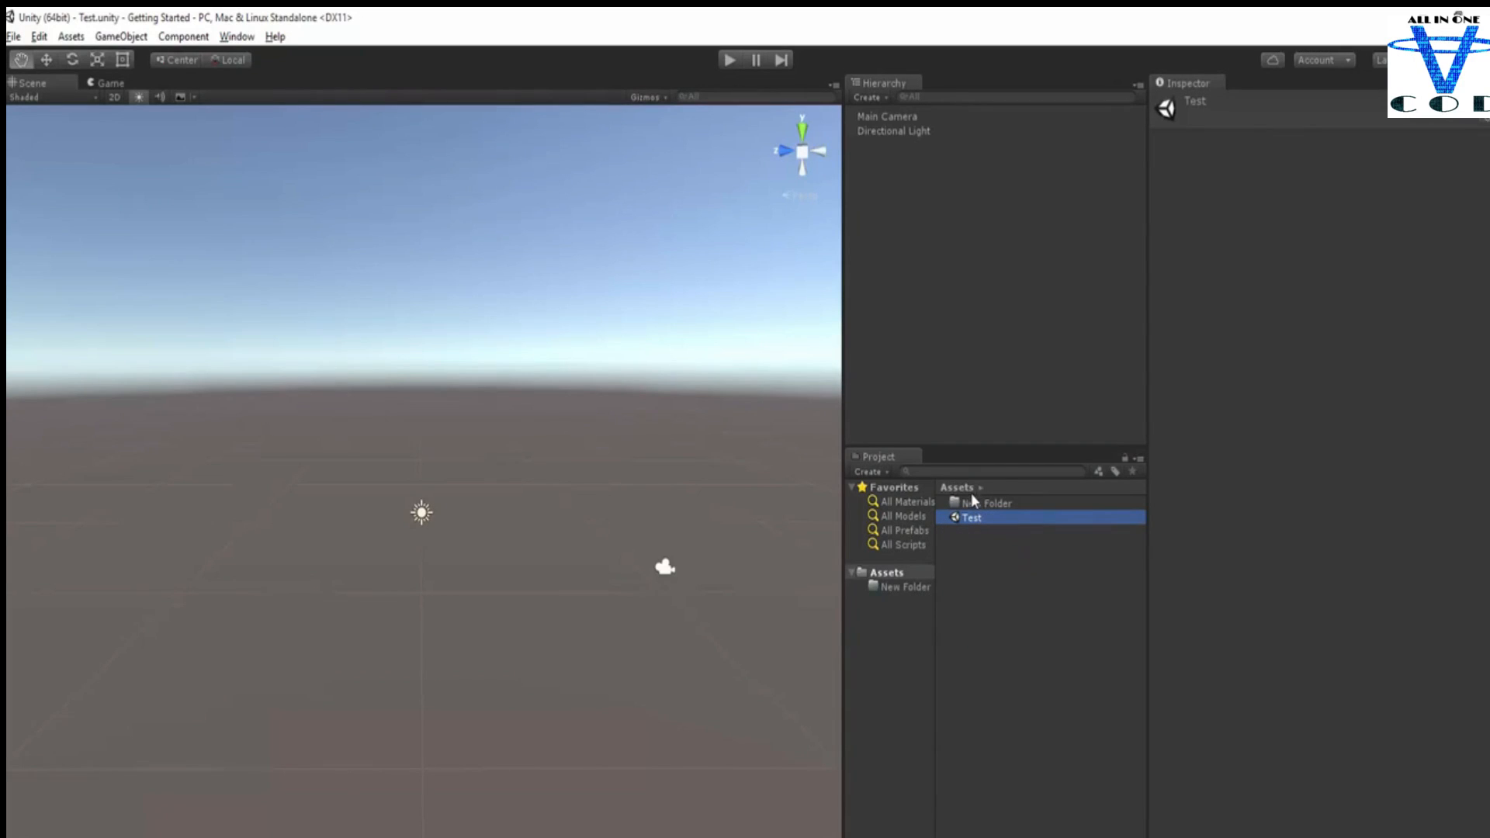
# - Move the Main Camera to position X 67.14, Y 23.63 and save the Test scene
pyautogui.click(934, 118)
pyautogui.moveTo(1296, 151); pyautogui.dragTo(38, 543)
pyautogui.moveTo(1374, 150); pyautogui.dragTo(468, 291)
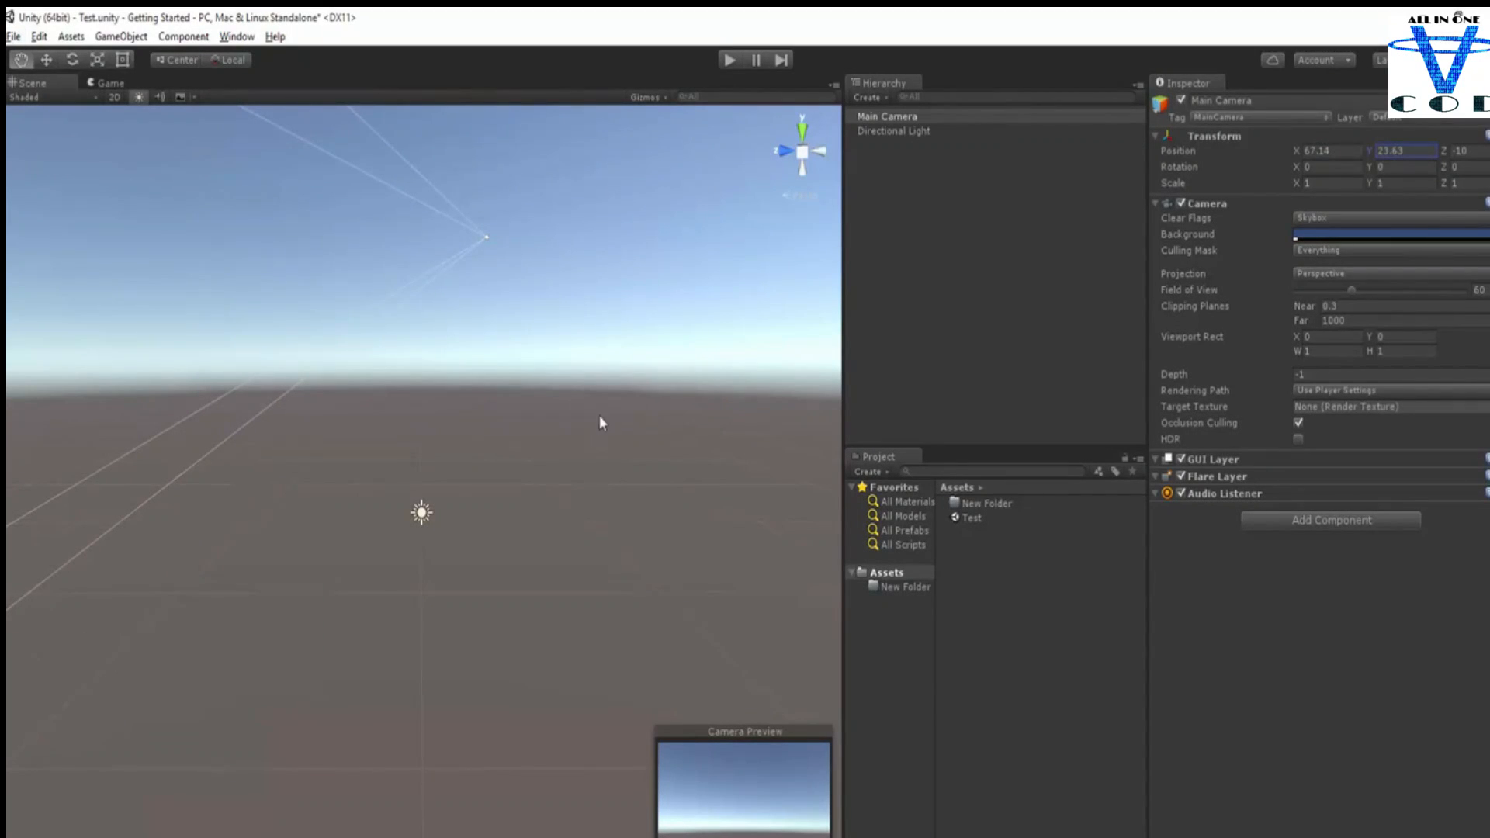
pyautogui.click(14, 37)
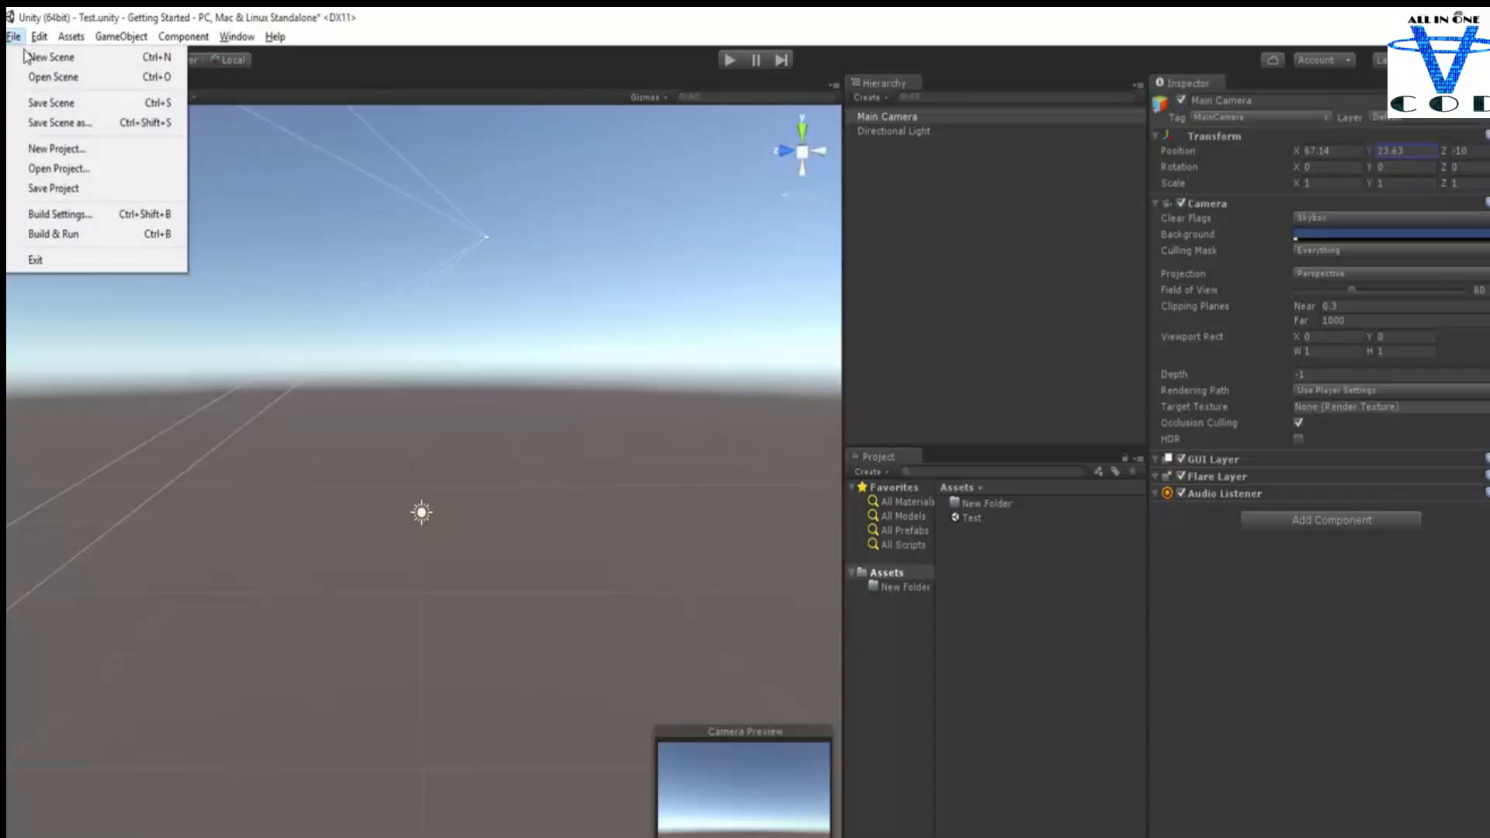
pyautogui.click(53, 103)
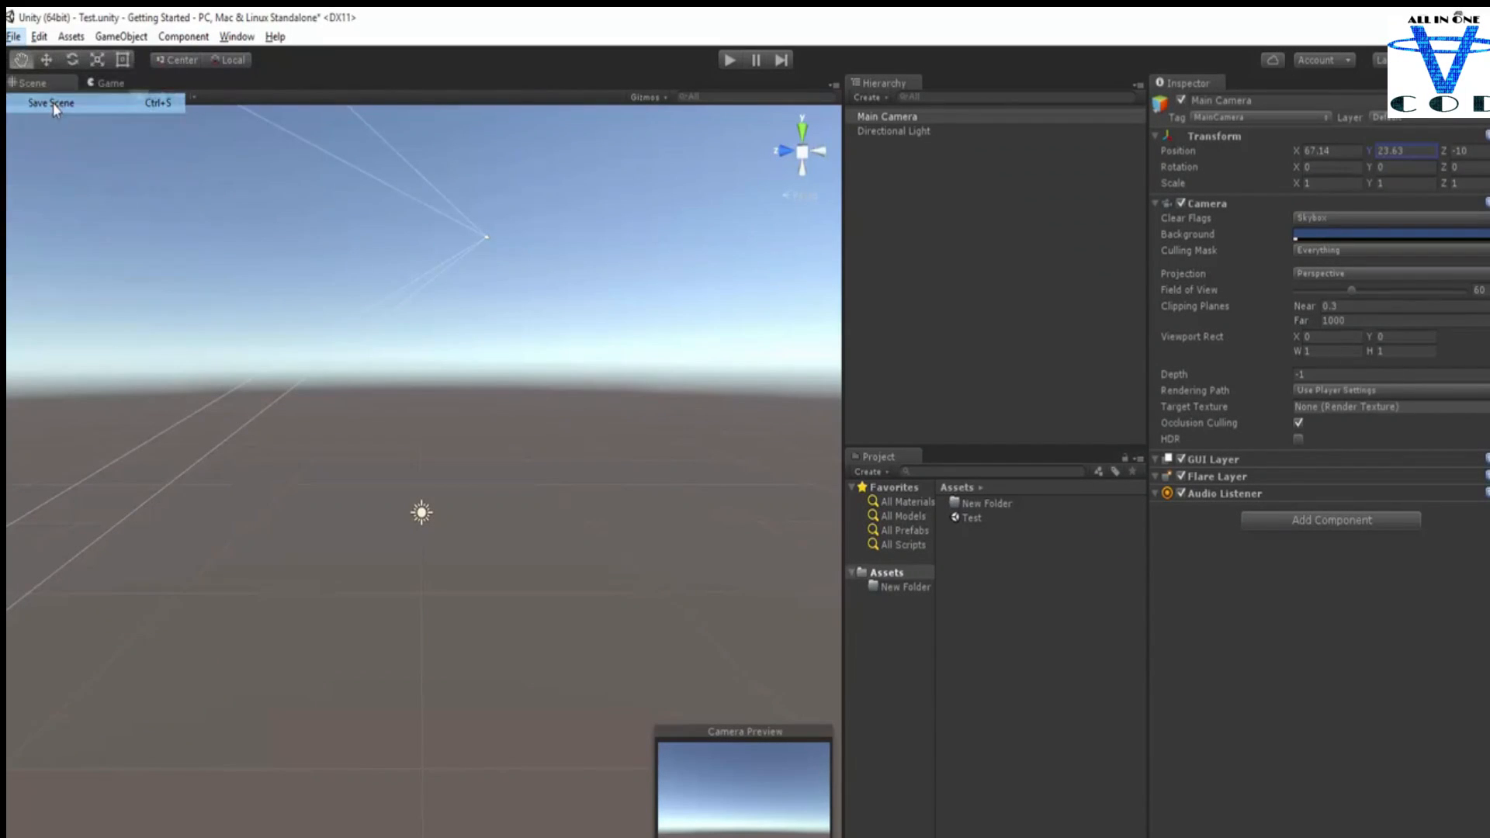
# - Create another new scene, and reopen the saved Test scene from the Assets folder
pyautogui.click(14, 37)
pyautogui.click(48, 57)
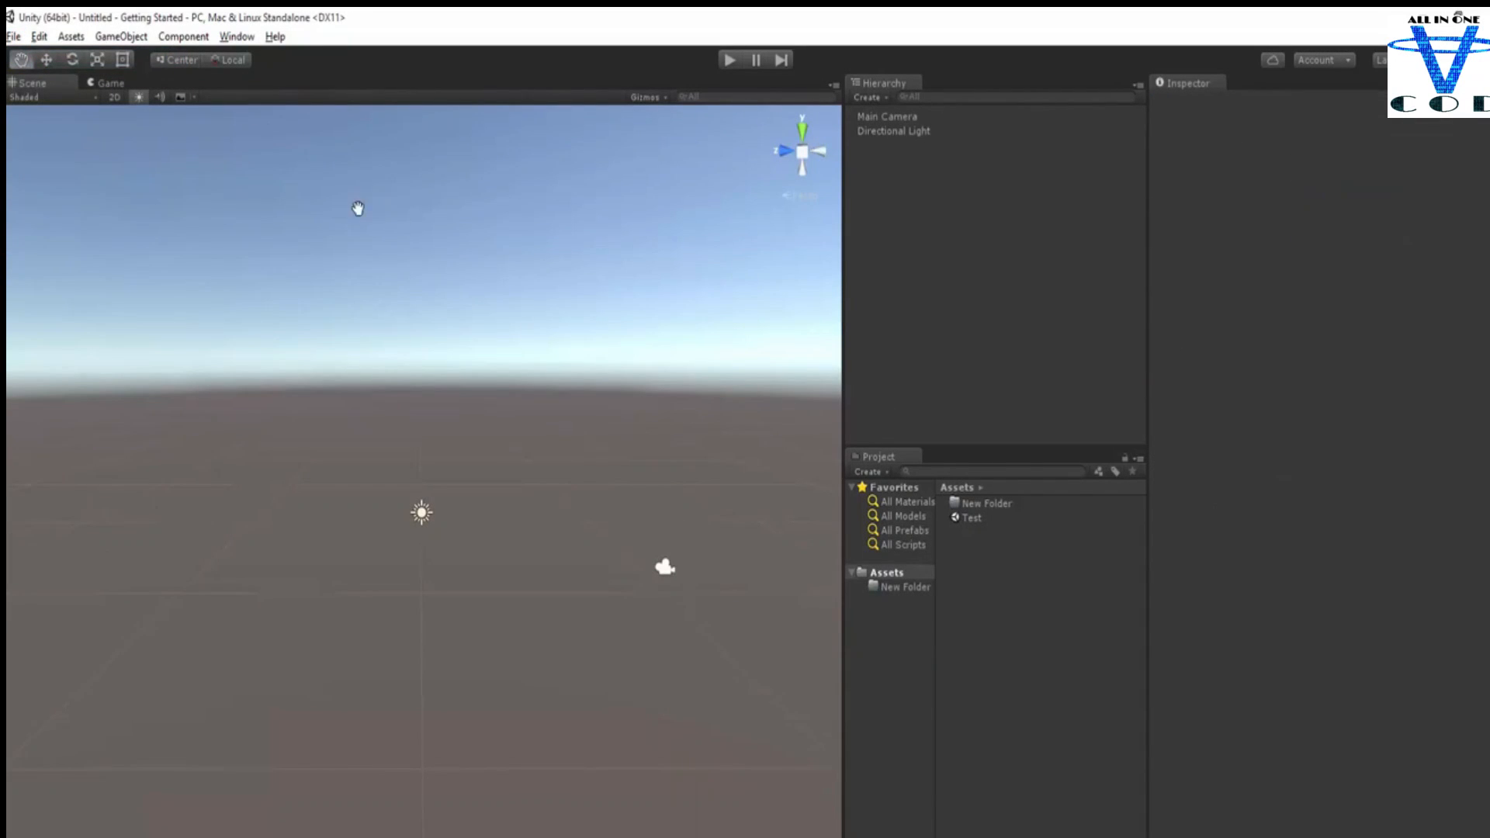
pyautogui.doubleClick(974, 518)
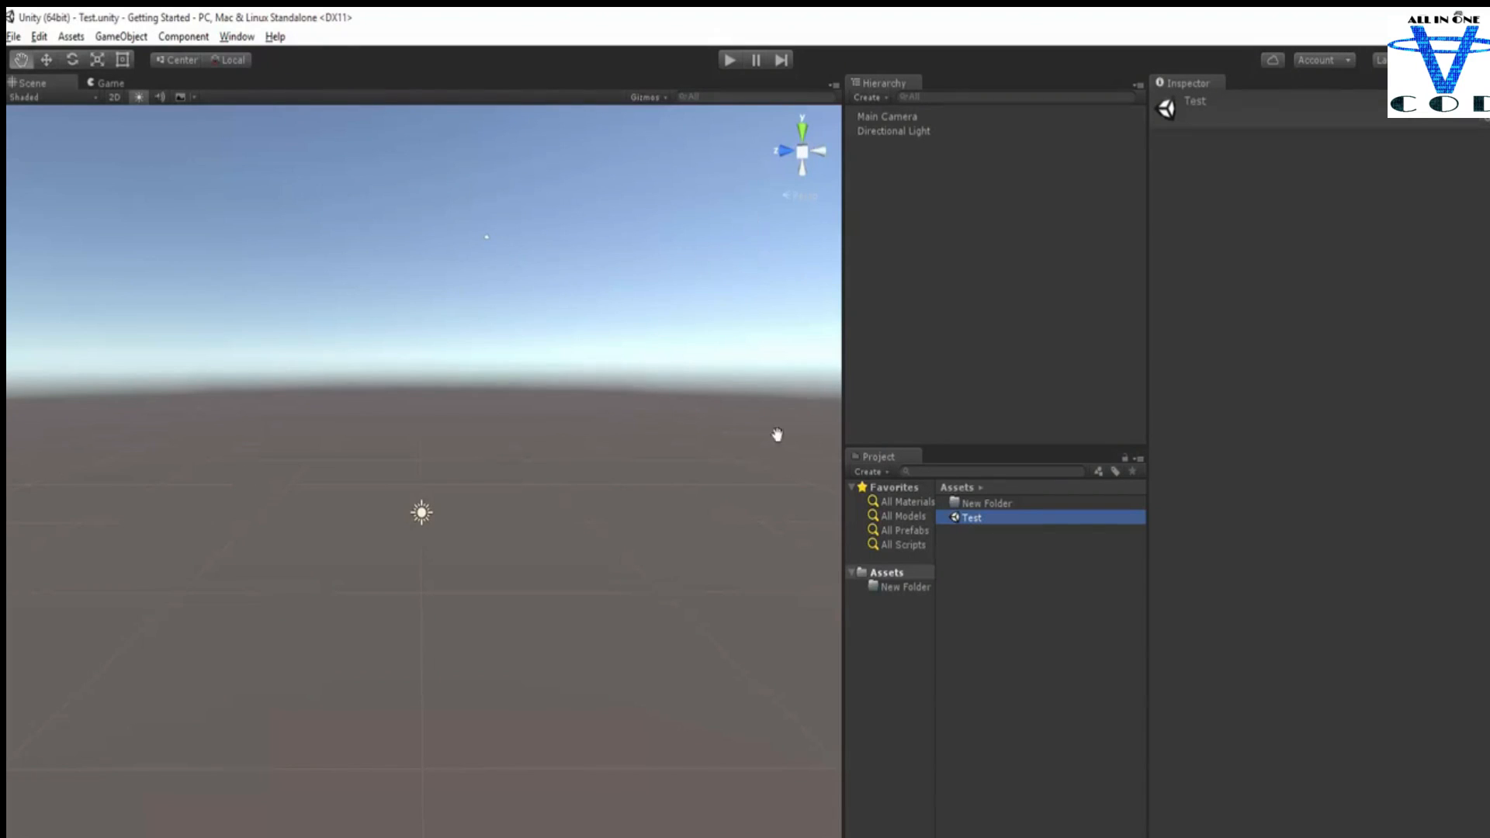
# - Open the Build Settings and add the Test scene from the Assets folder to the Scenes In Build list
pyautogui.click(14, 37)
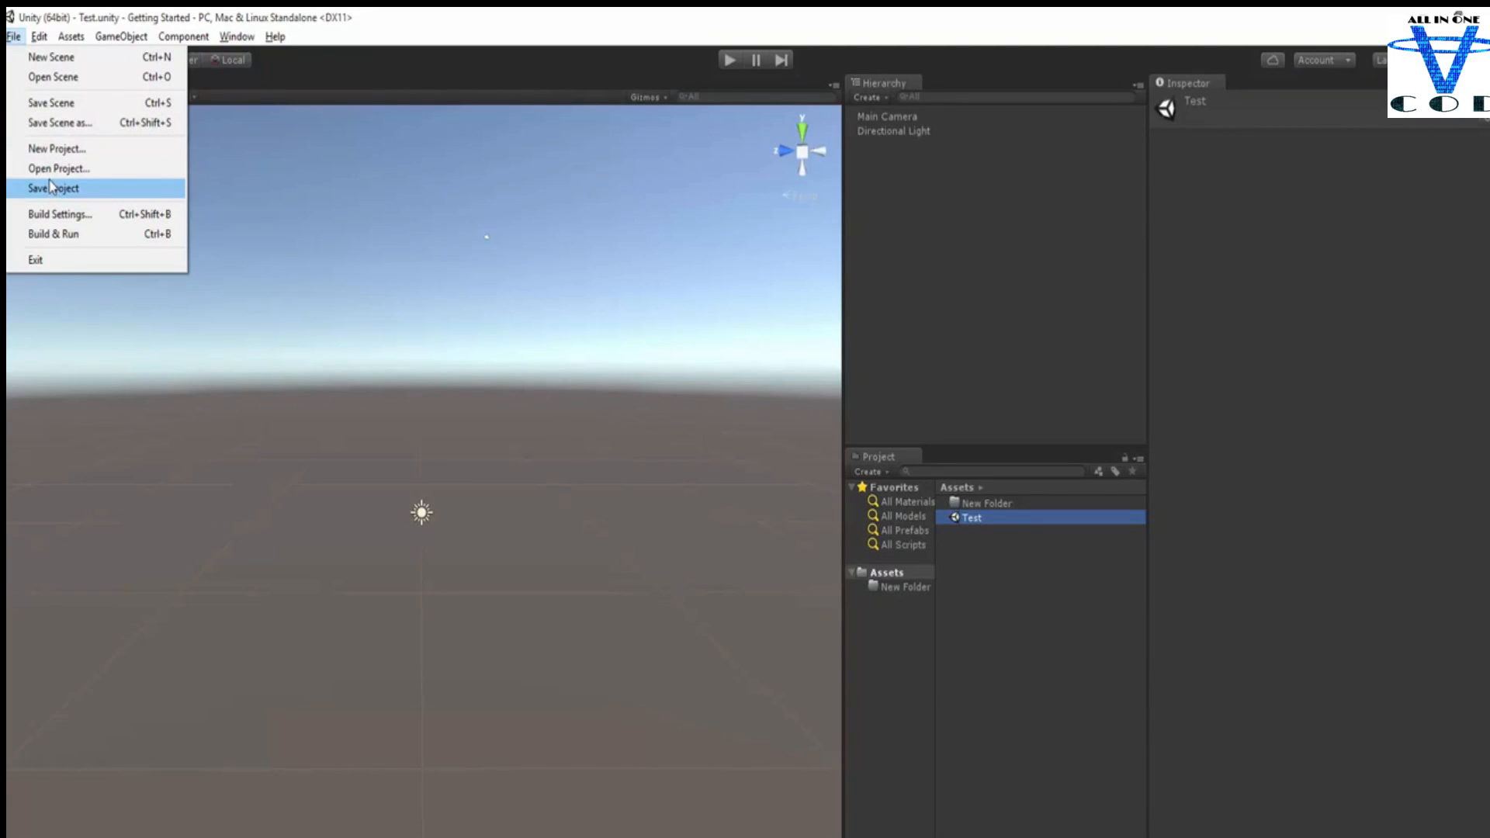
pyautogui.click(84, 214)
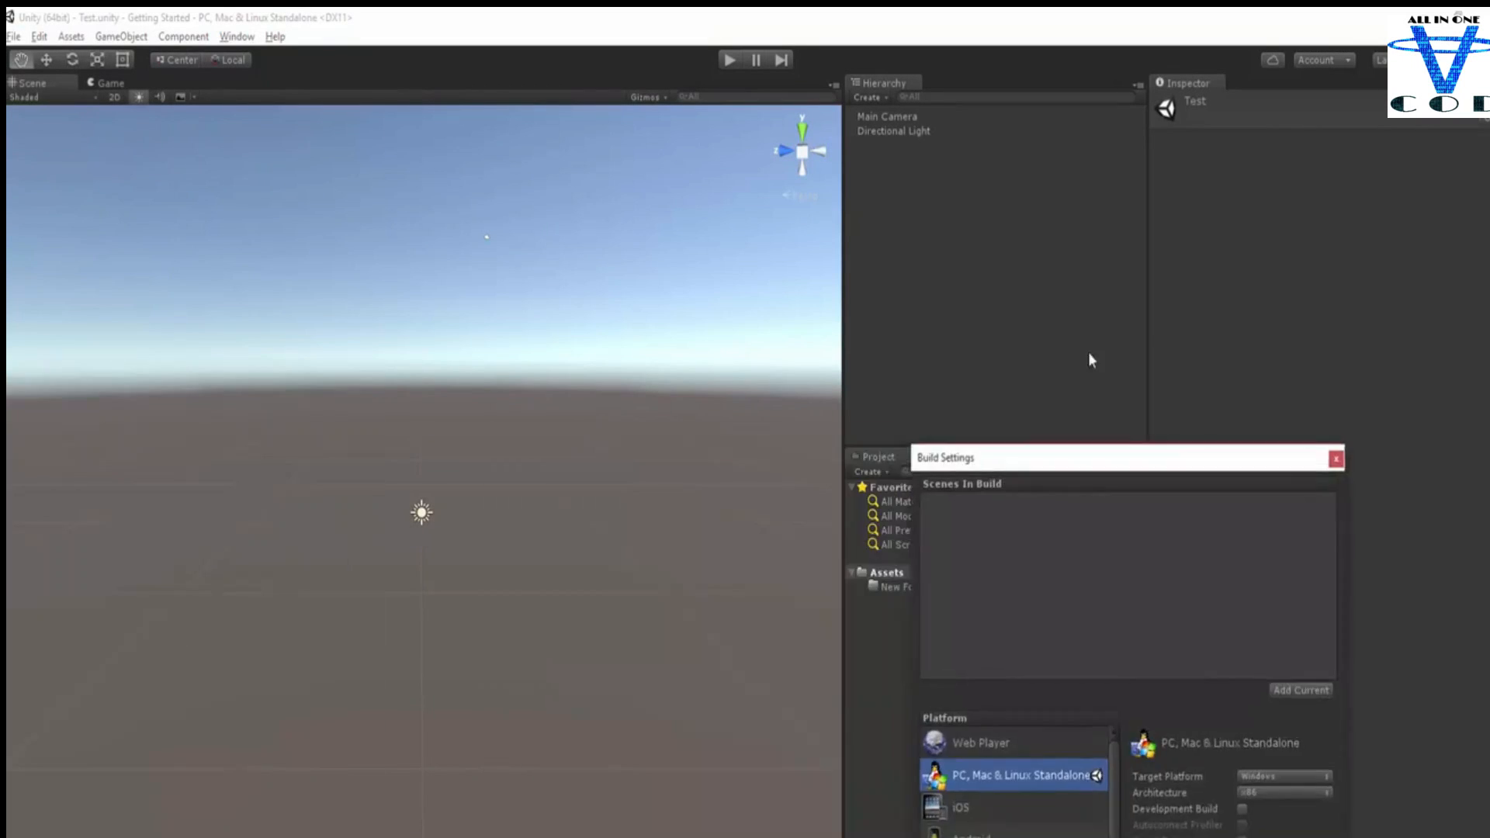
pyautogui.moveTo(659, 219); pyautogui.dragTo(258, 150)
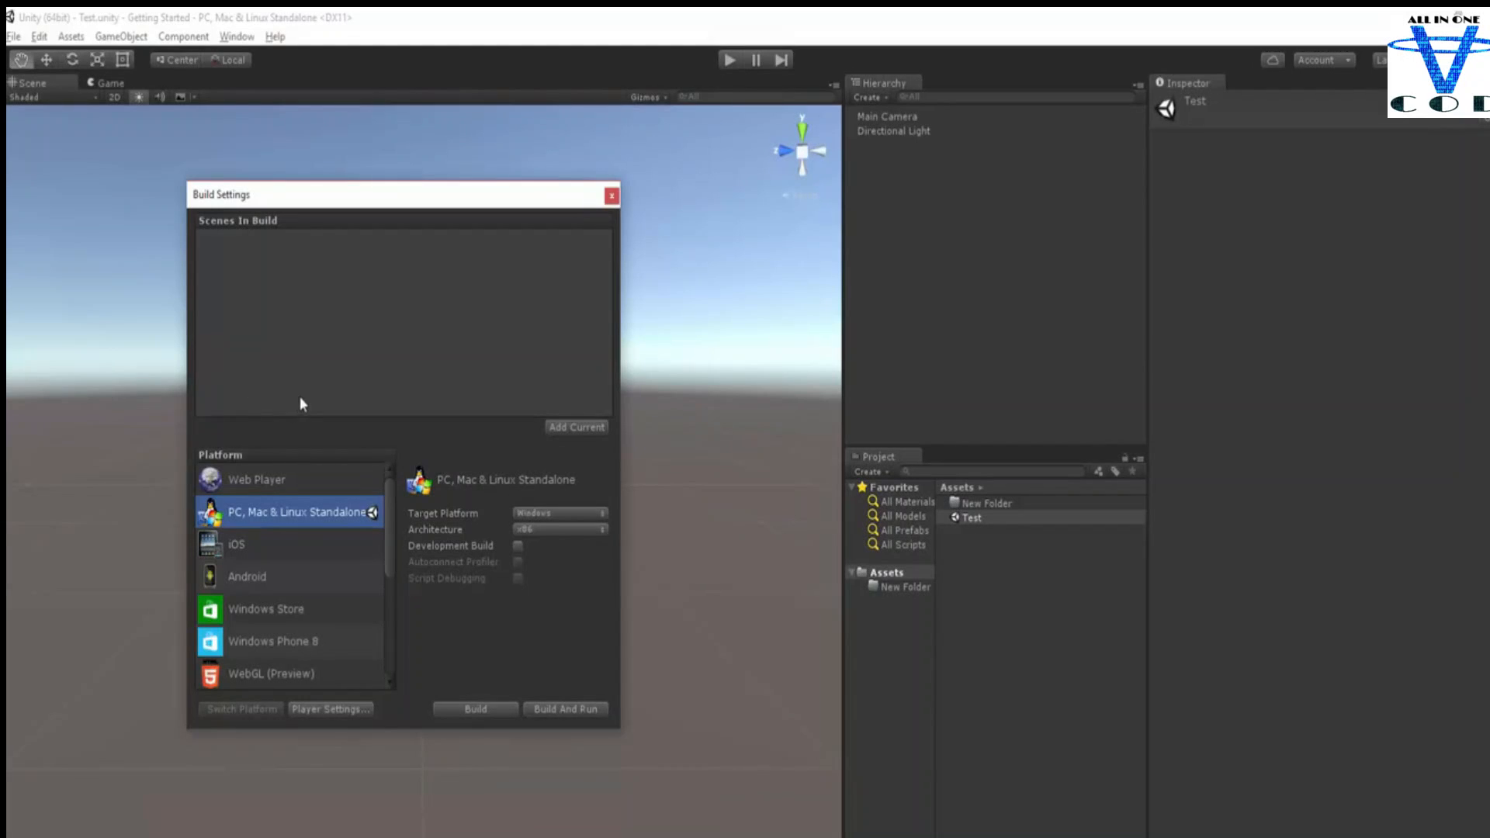
pyautogui.click(985, 515)
pyautogui.moveTo(1121, 565); pyautogui.dragTo(315, 270)
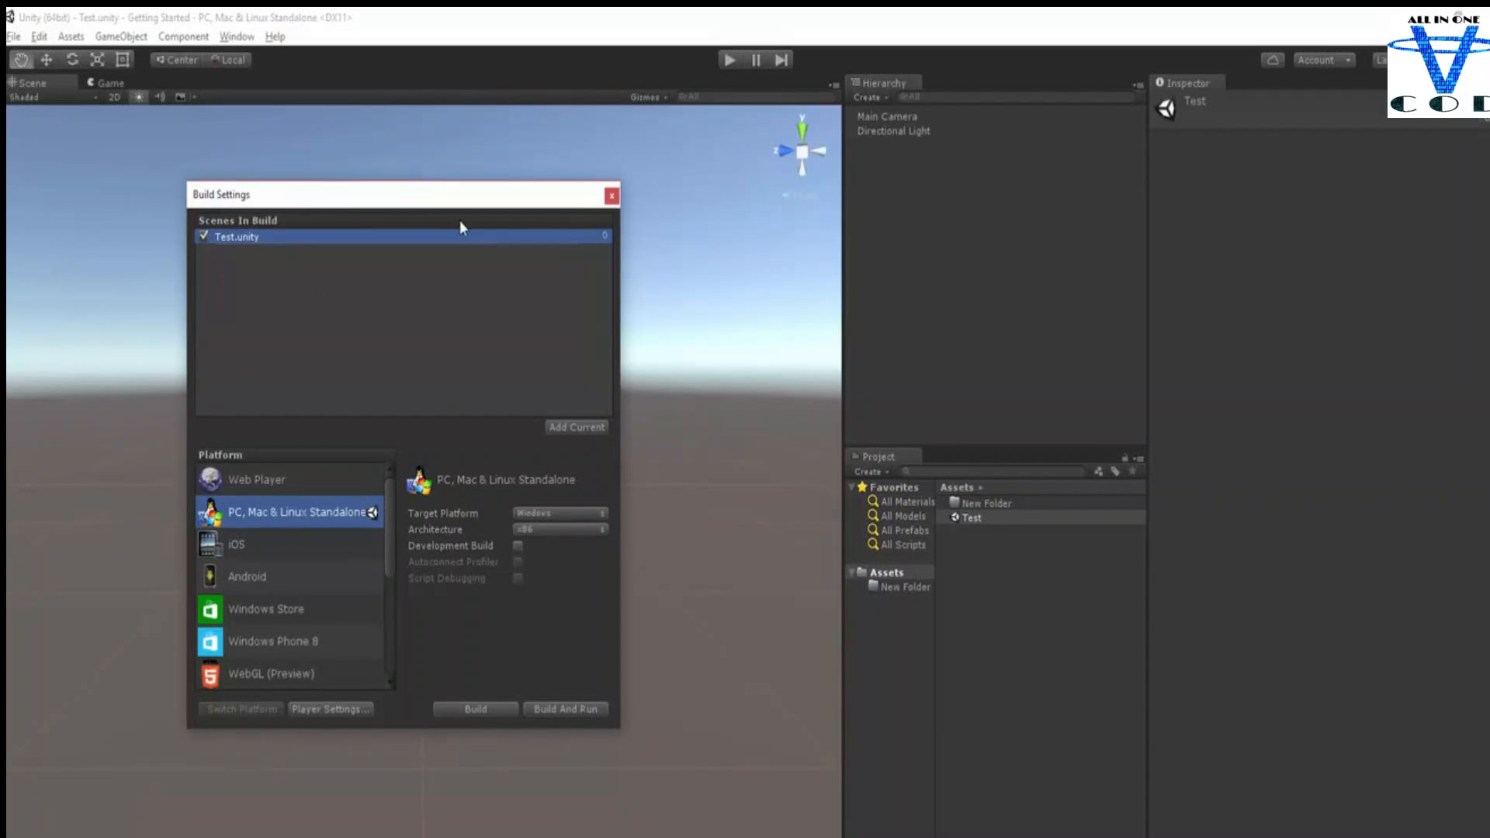
# - Review the available build platforms and the target platform options for PC, Mac & Linux Standalone
pyautogui.click(241, 484)
pyautogui.click(281, 506)
pyautogui.click(277, 492)
pyautogui.scroll(-3, 287, 506)
pyautogui.scroll(3, 284, 510)
pyautogui.click(284, 510)
pyautogui.click(525, 508)
pyautogui.click(565, 645)
# - Open the Player Settings, check the company and product name fields, and expand the Resolution and Presentation options
pyautogui.click(358, 710)
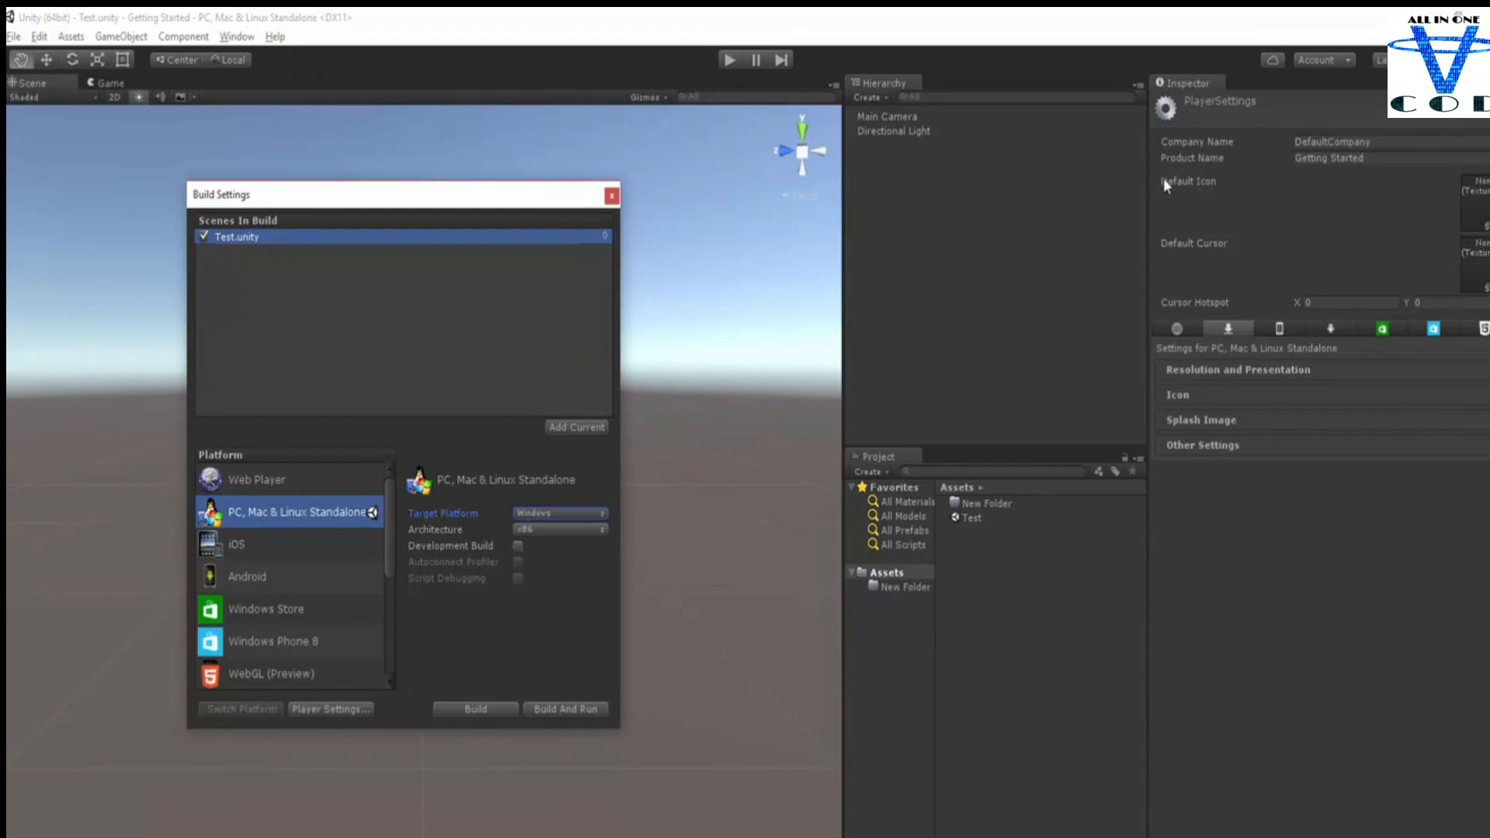
pyautogui.click(1235, 142)
pyautogui.click(1347, 158)
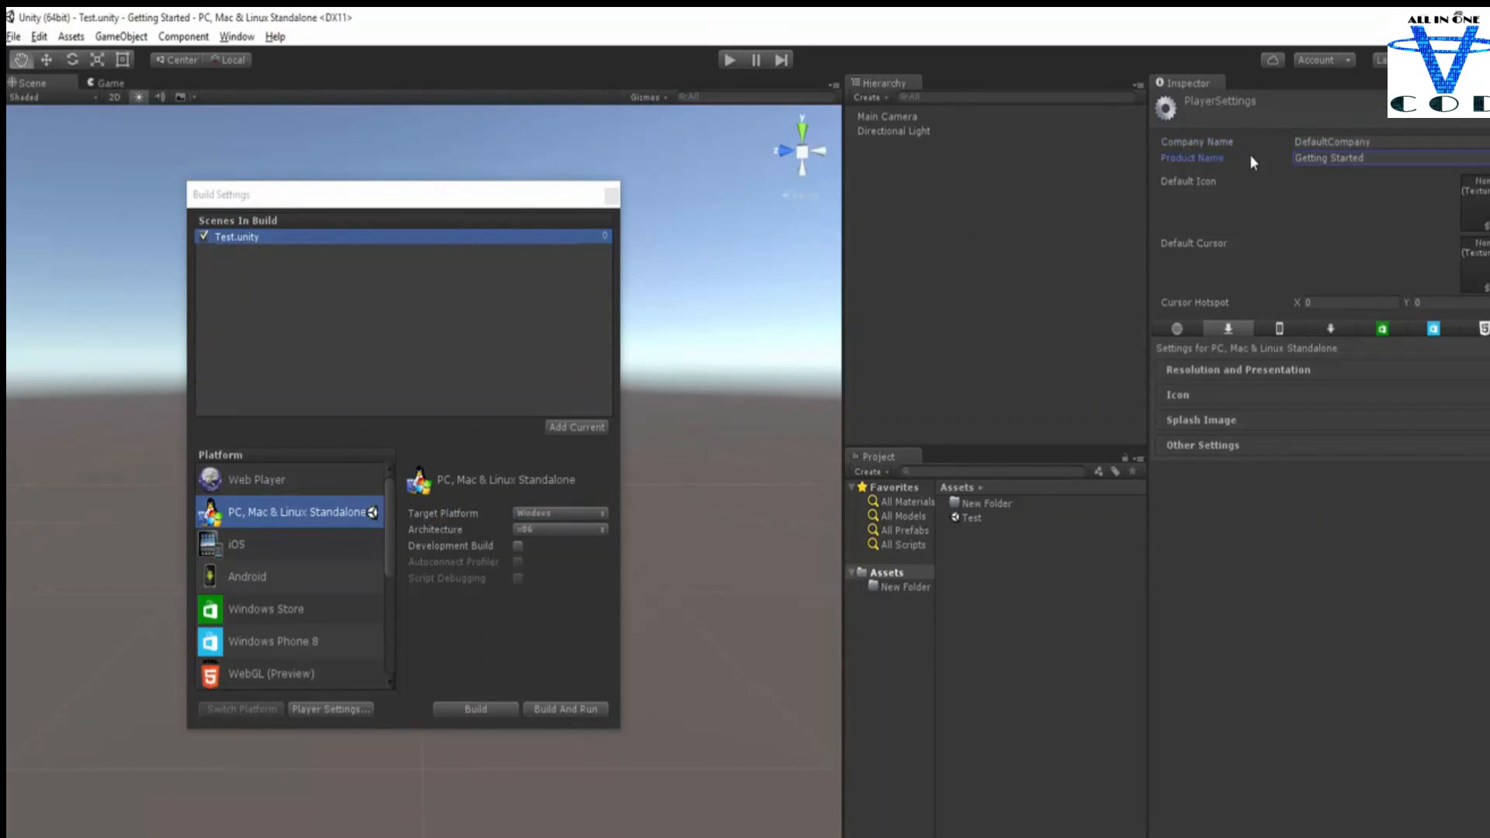
pyautogui.click(1240, 369)
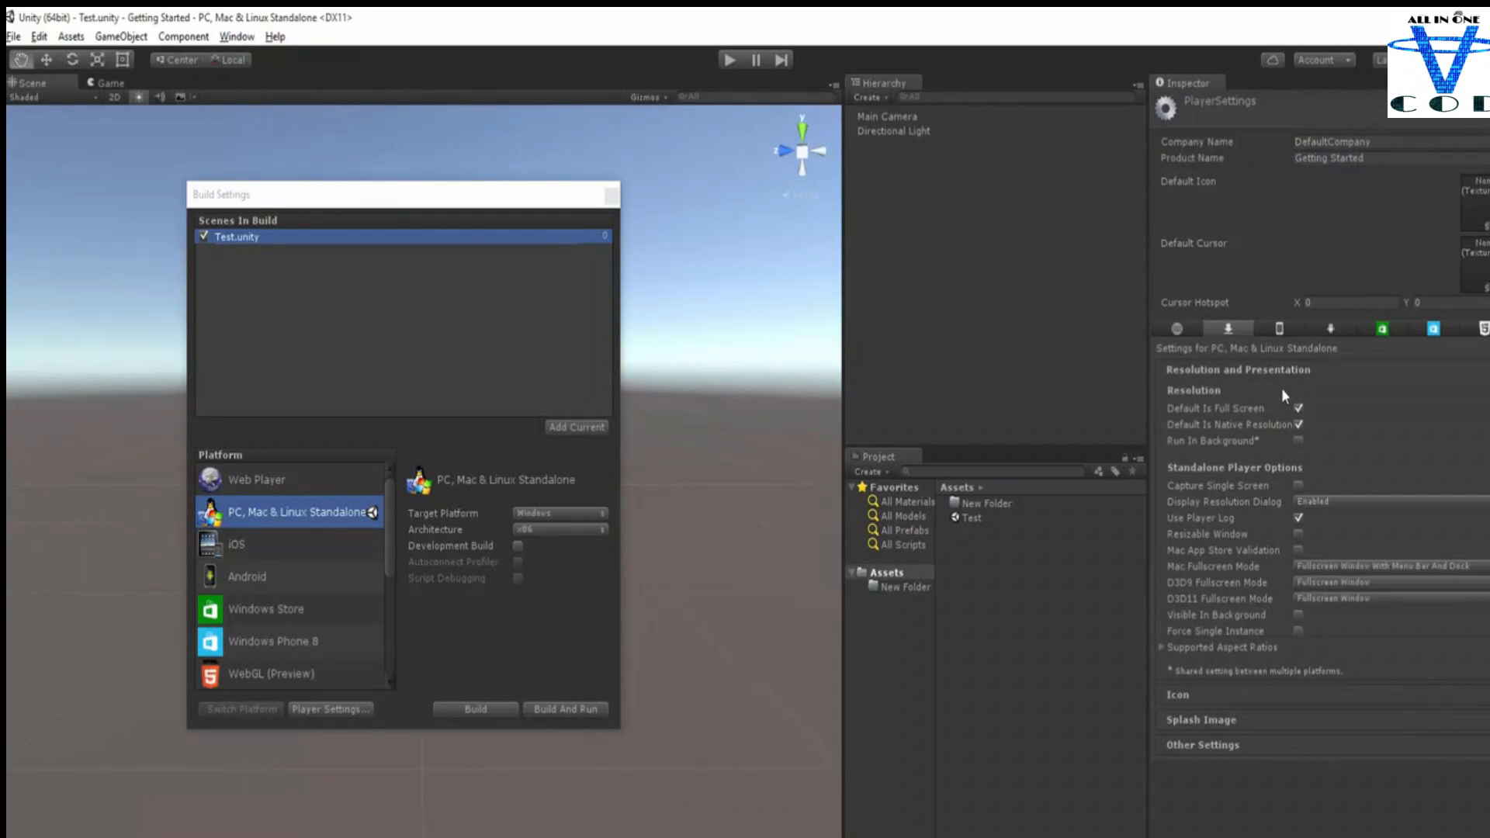
# - Turn Default Is Full Screen off and on again, enable Capture Single Screen, and close the Build Settings after checking the Display Resolution Dialog choices
pyautogui.click(1298, 408)
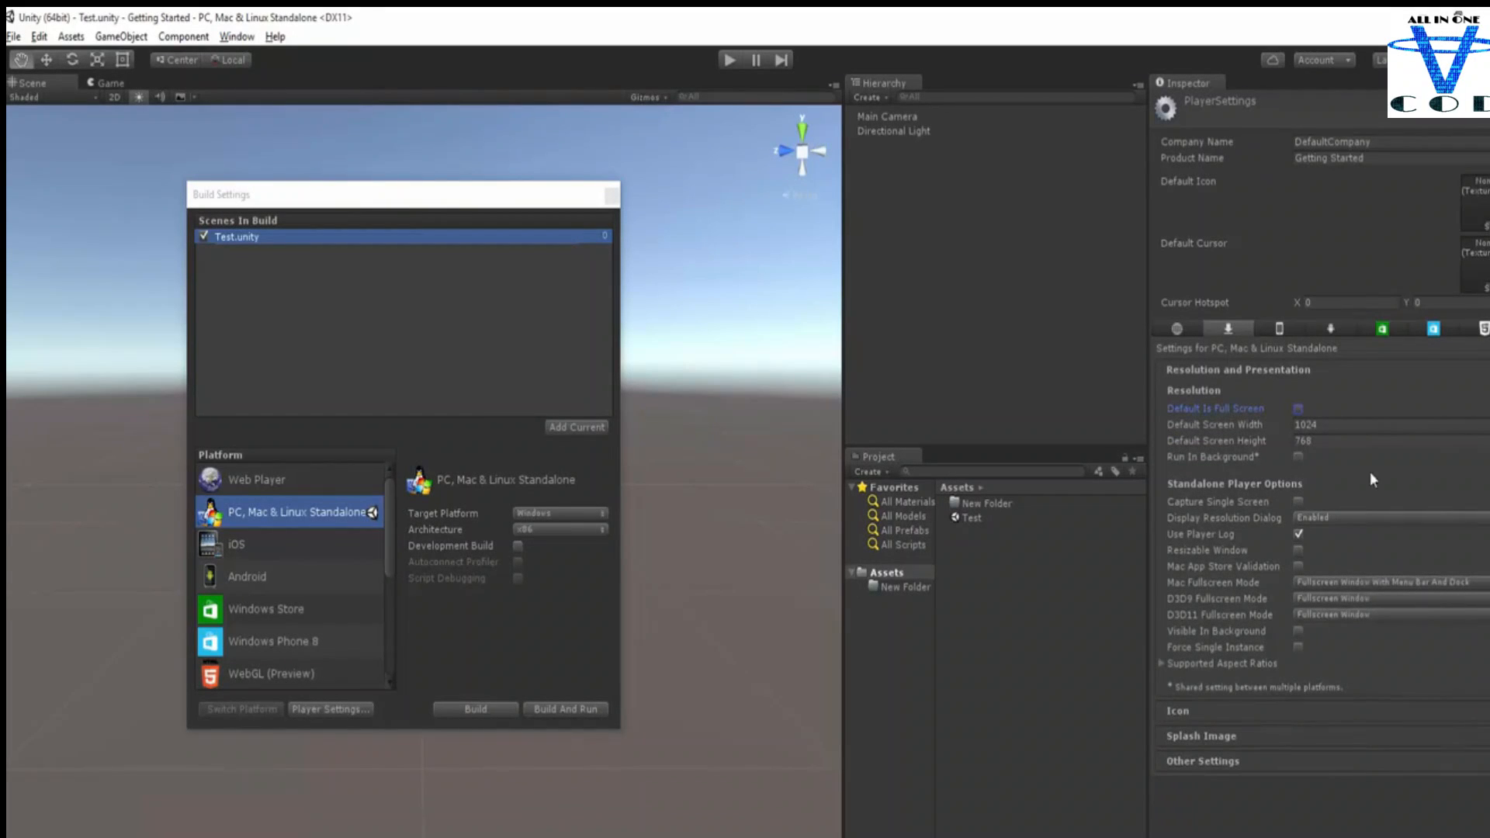
pyautogui.click(1299, 502)
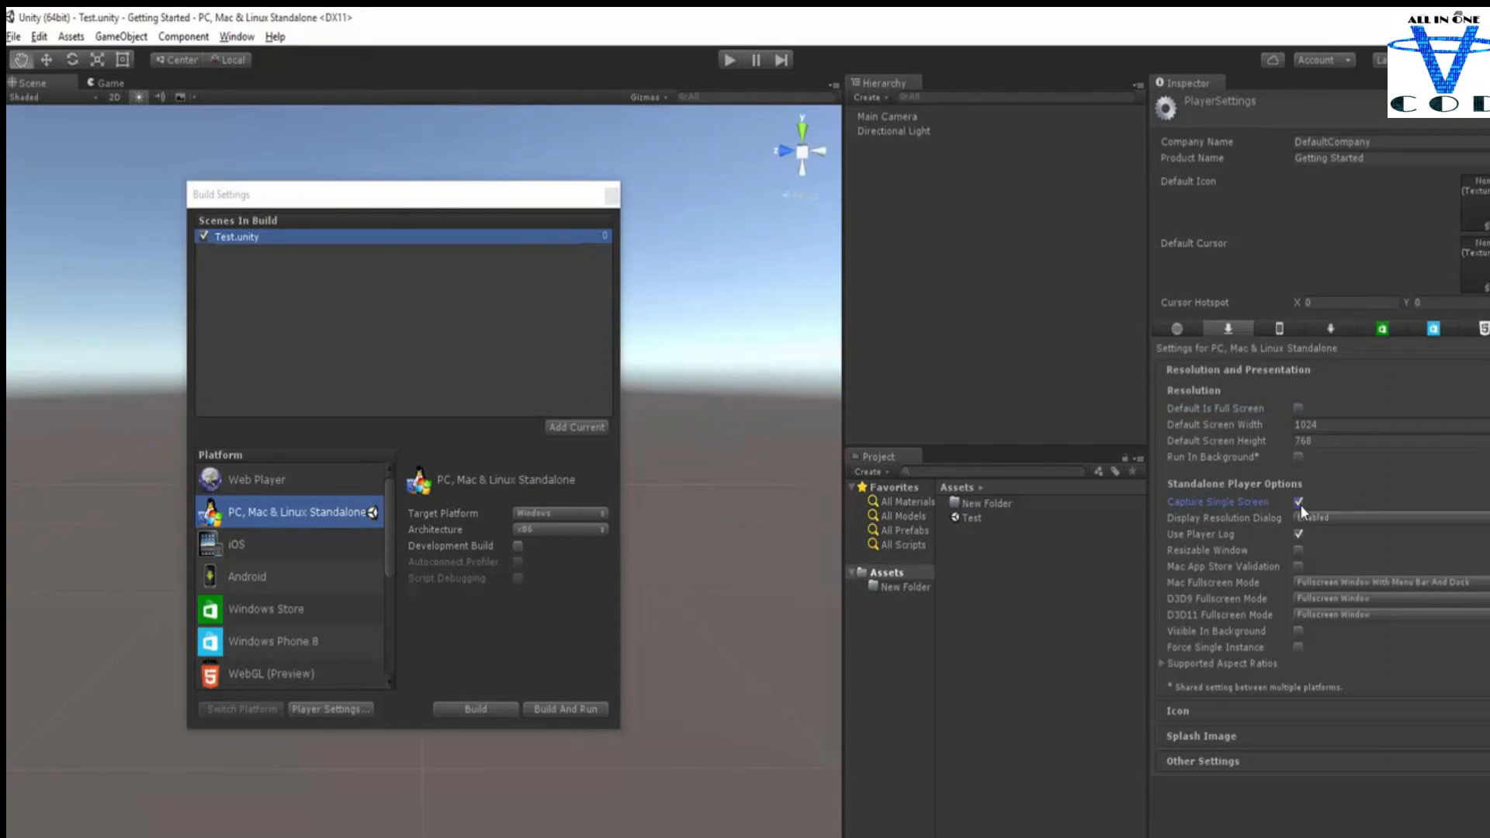
pyautogui.click(1297, 409)
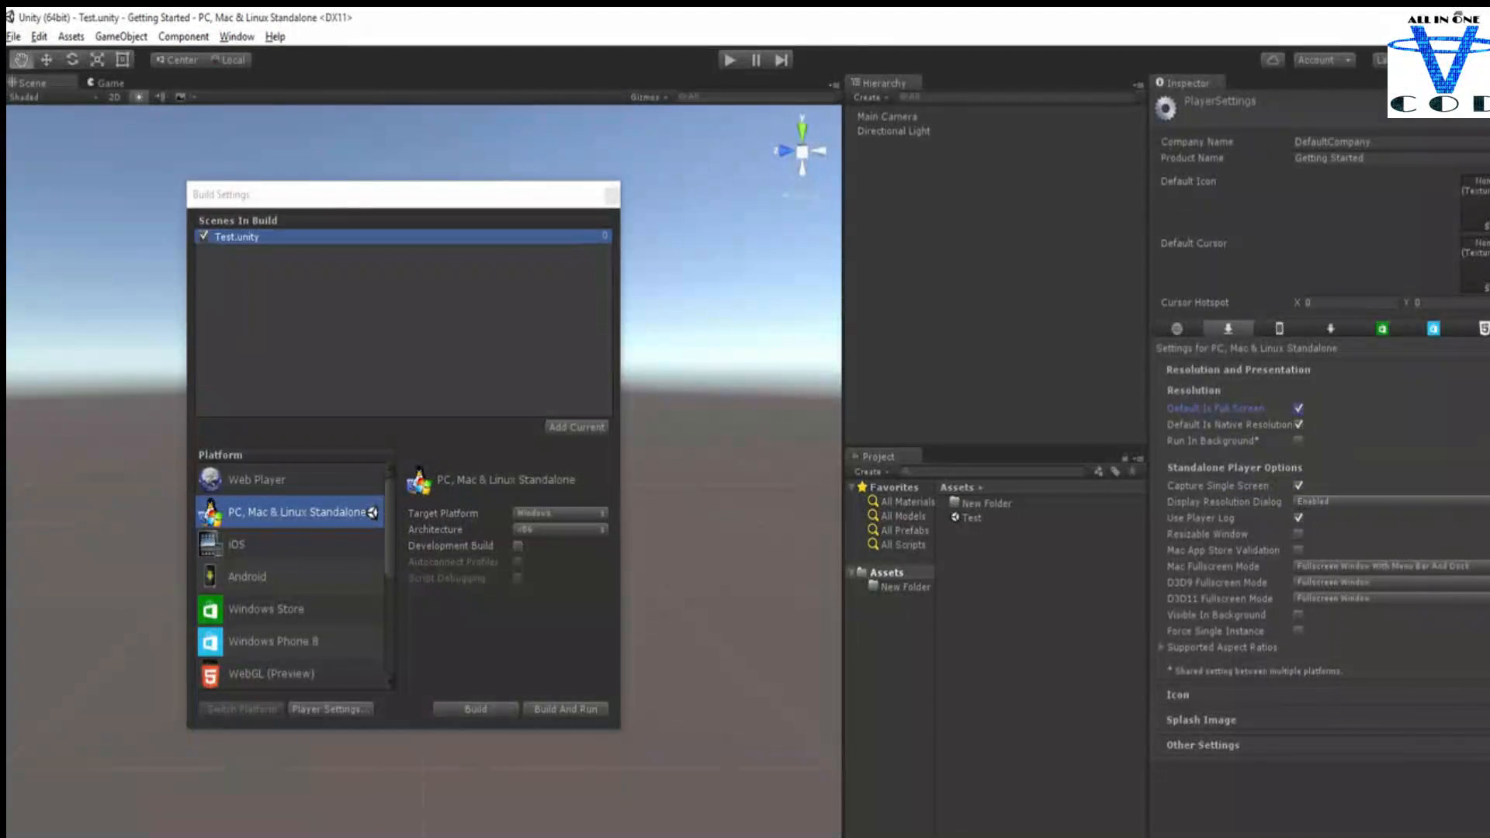
pyautogui.click(1316, 504)
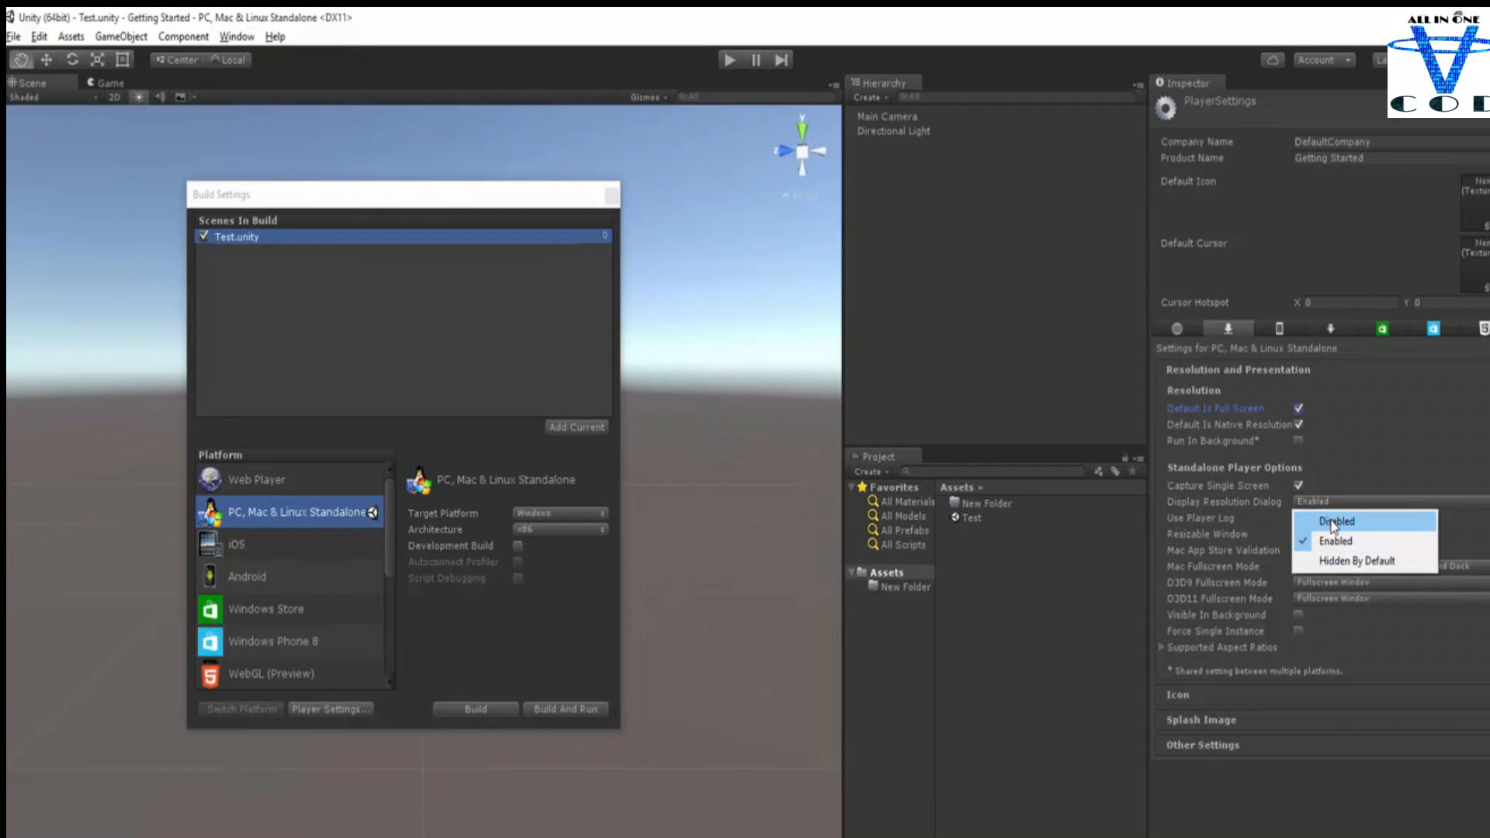
pyautogui.click(1276, 500)
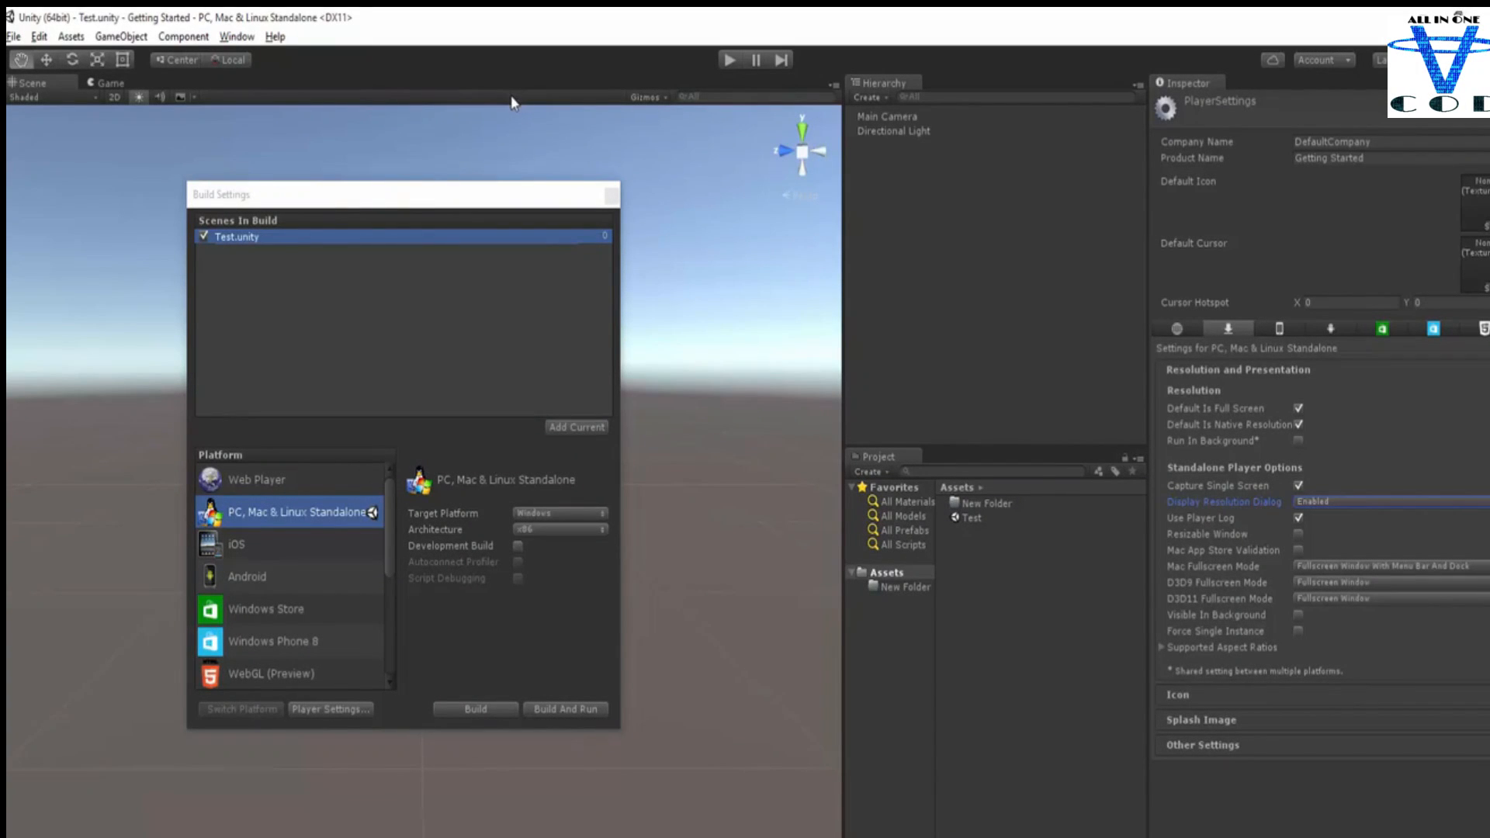
pyautogui.click(611, 195)
# - Reopen the Build Settings to review the Test scene entry and the build options, and close them again
pyautogui.click(14, 36)
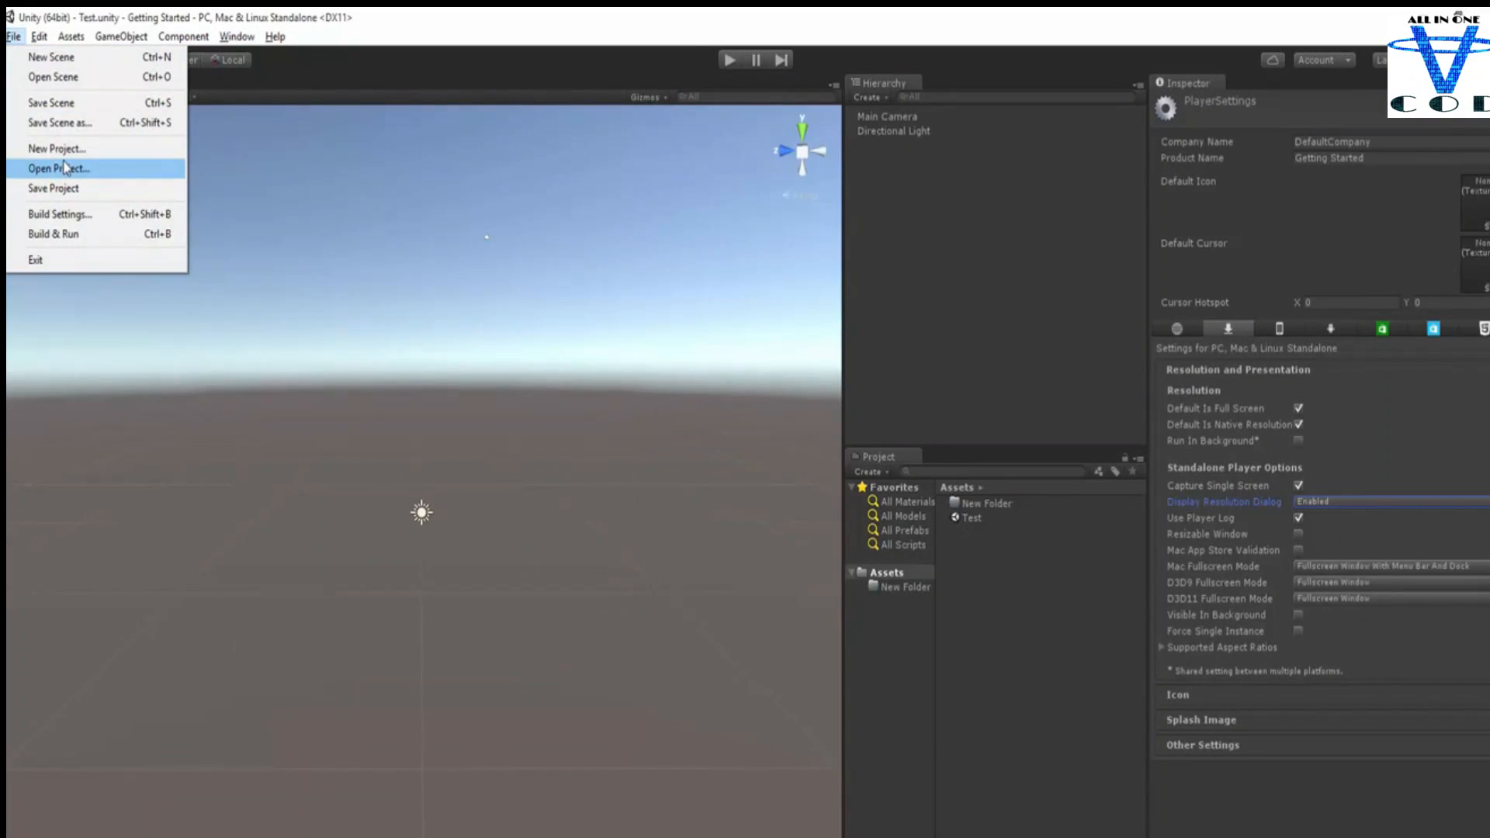
pyautogui.click(93, 220)
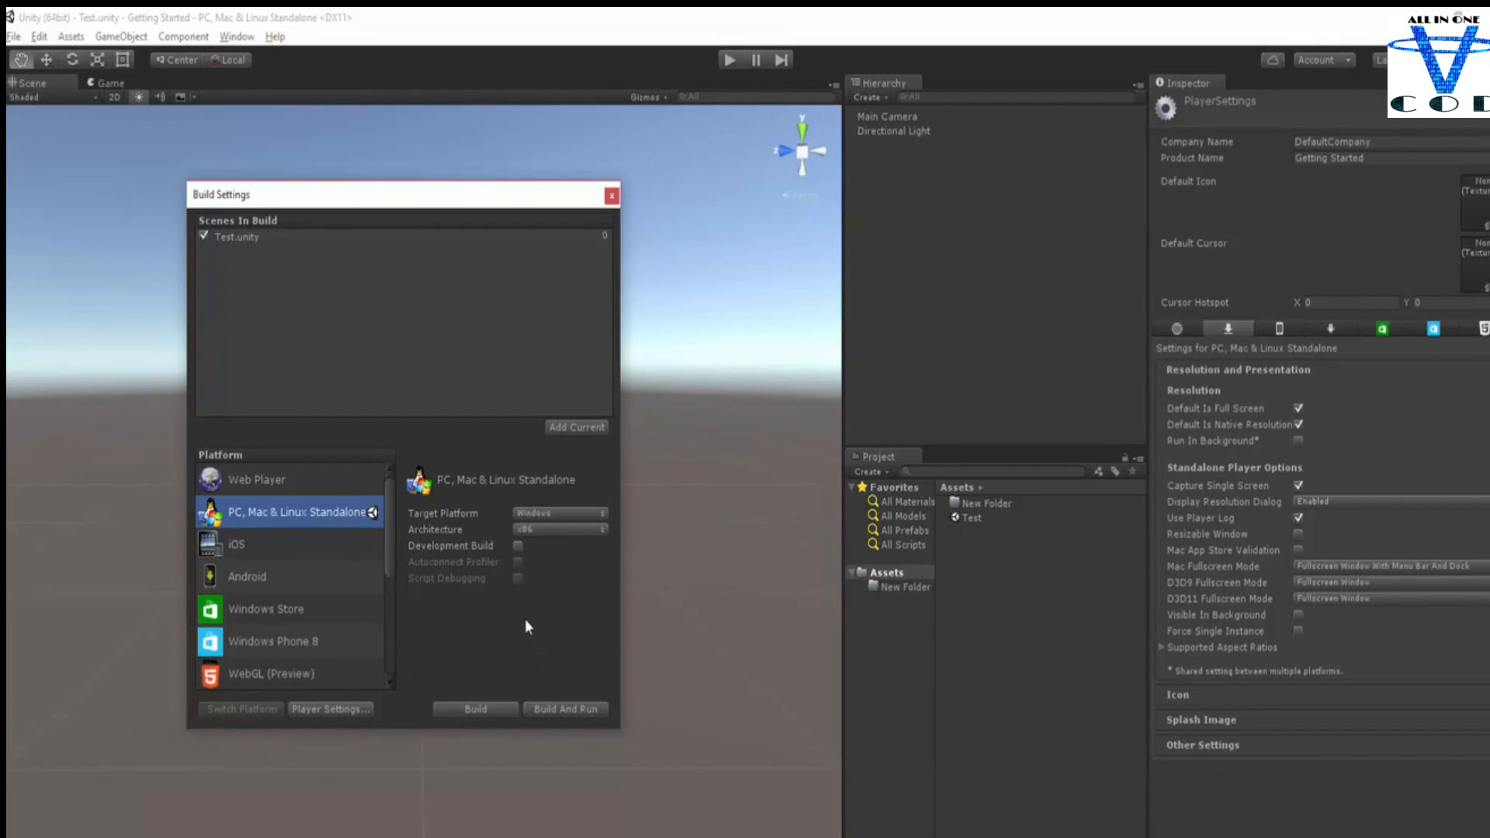
pyautogui.click(611, 197)
pyautogui.click(13, 37)
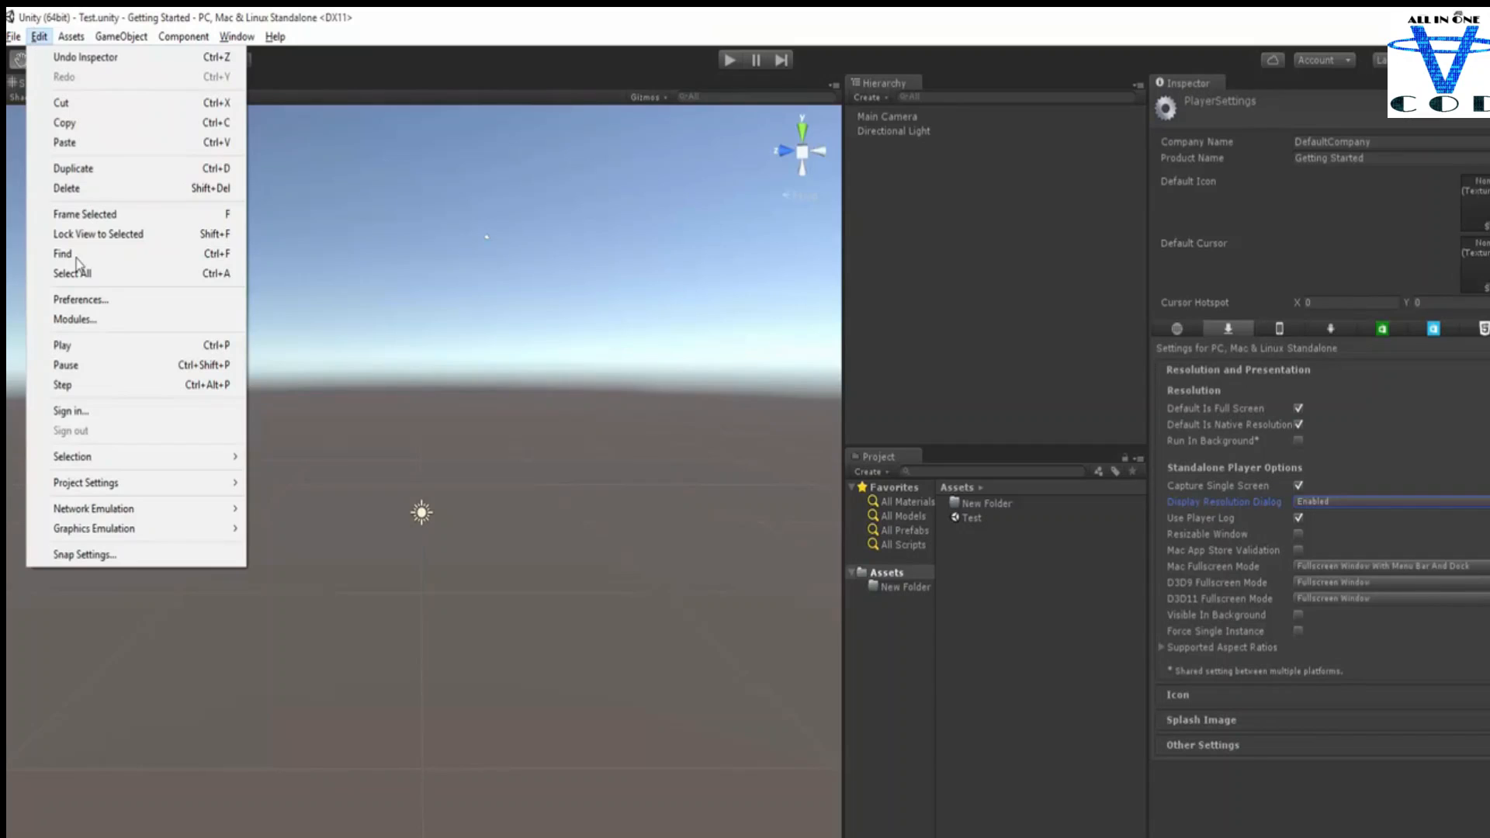
pyautogui.click(563, 262)
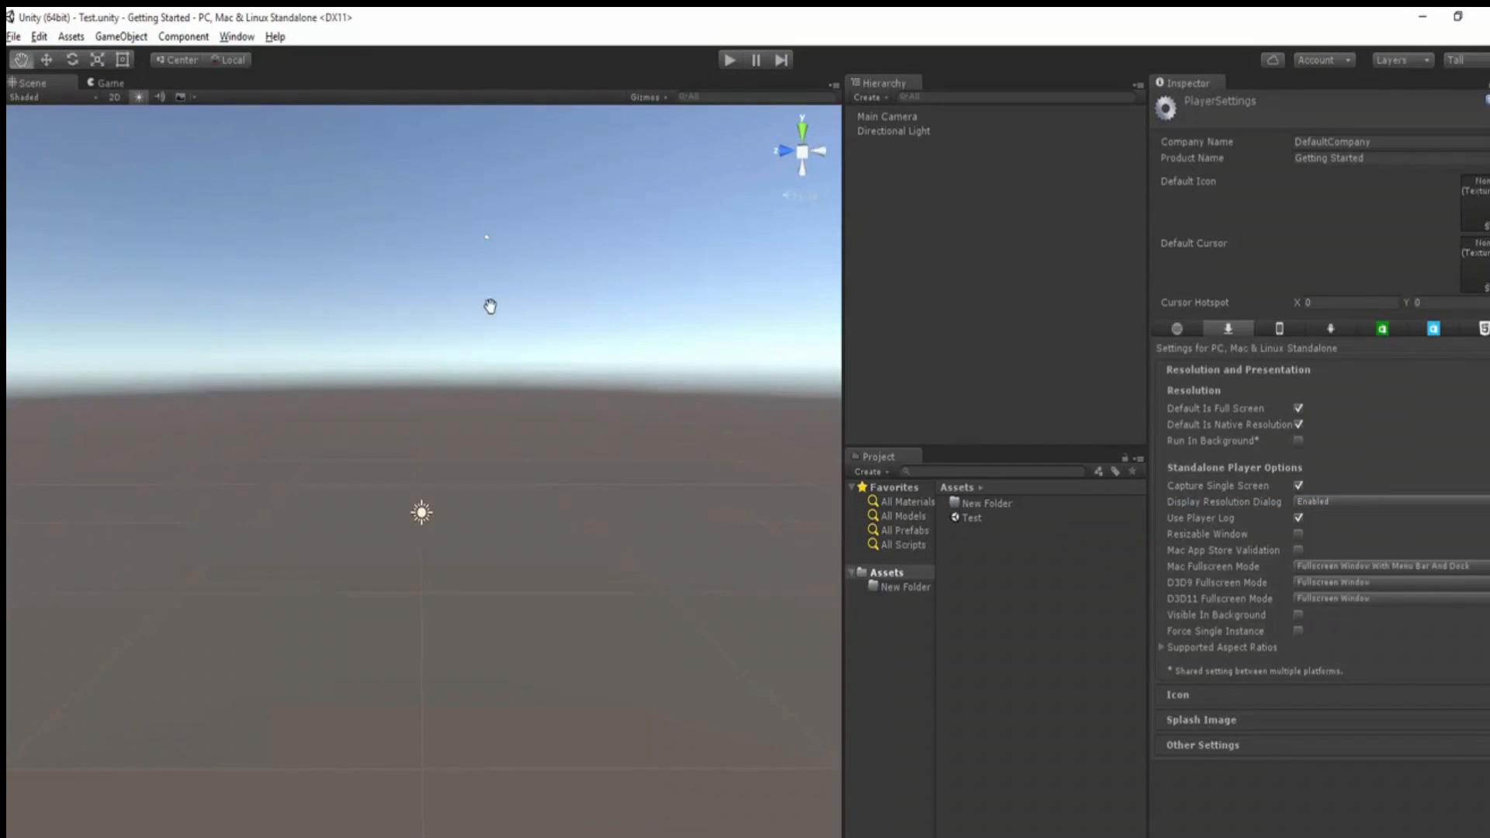